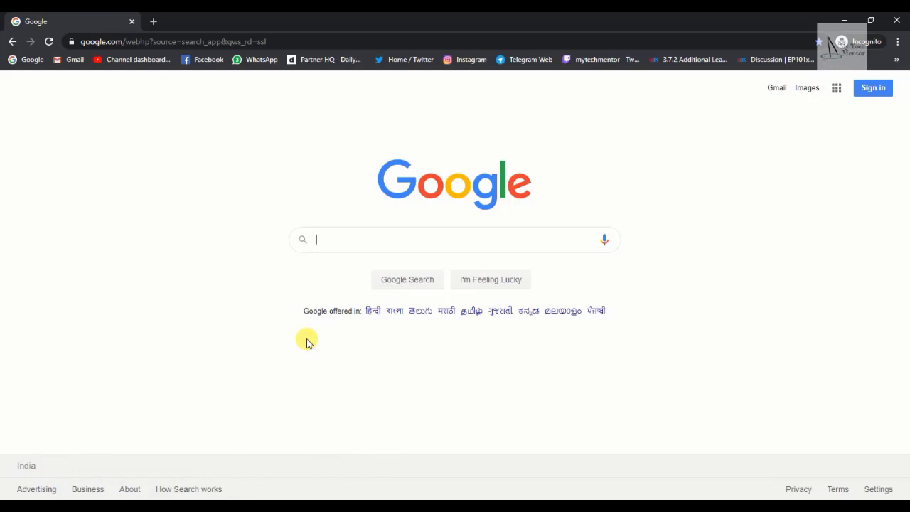
Search the web for imds and open the login page of the International Material Data System site
{"action": "type", "text": "mds"}
{"action": "key", "text": "Return"}
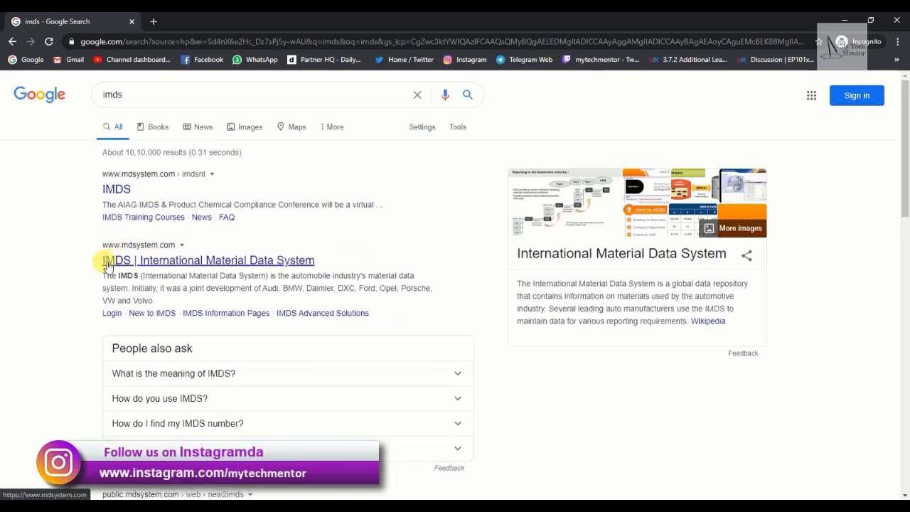
{"action": "left_click", "coordinate": [150, 262]}
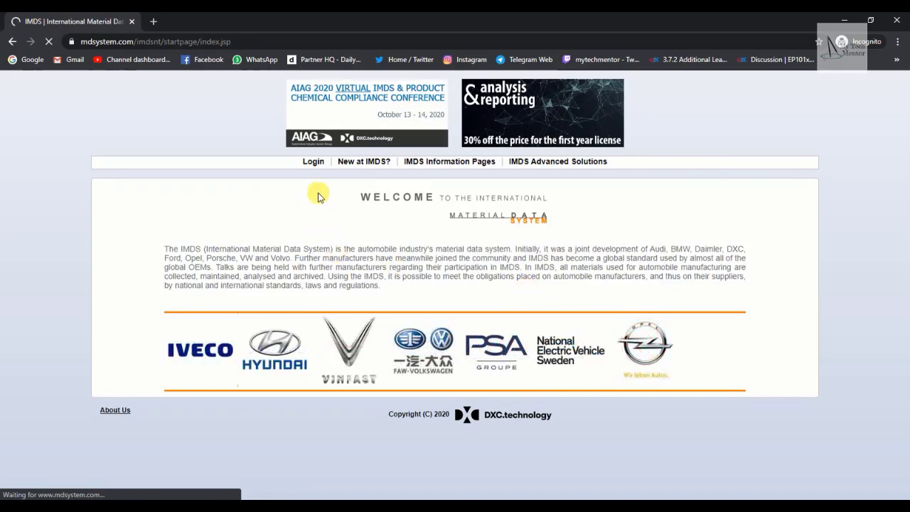
{"action": "left_click", "coordinate": [313, 164]}
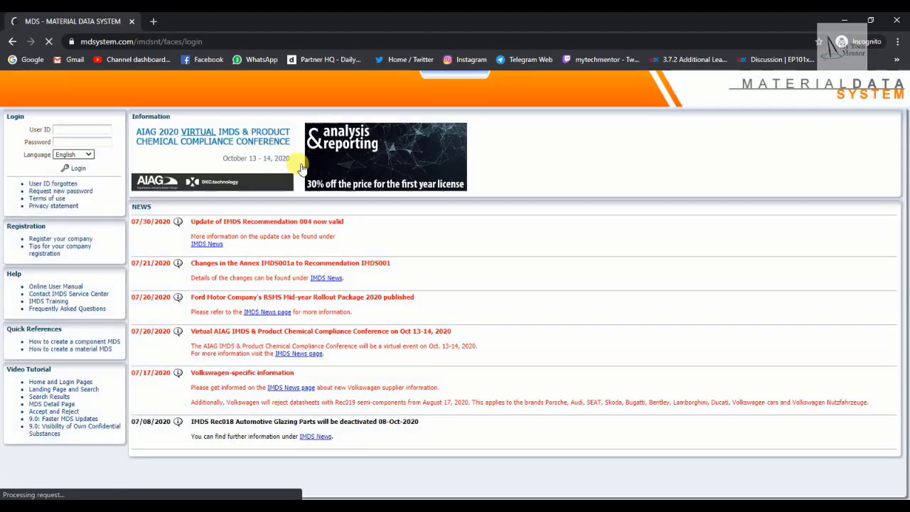
Log in to the Material Data System with the account's user ID and password
{"action": "left_click", "coordinate": [71, 128]}
{"action": "left_click", "coordinate": [84, 129]}
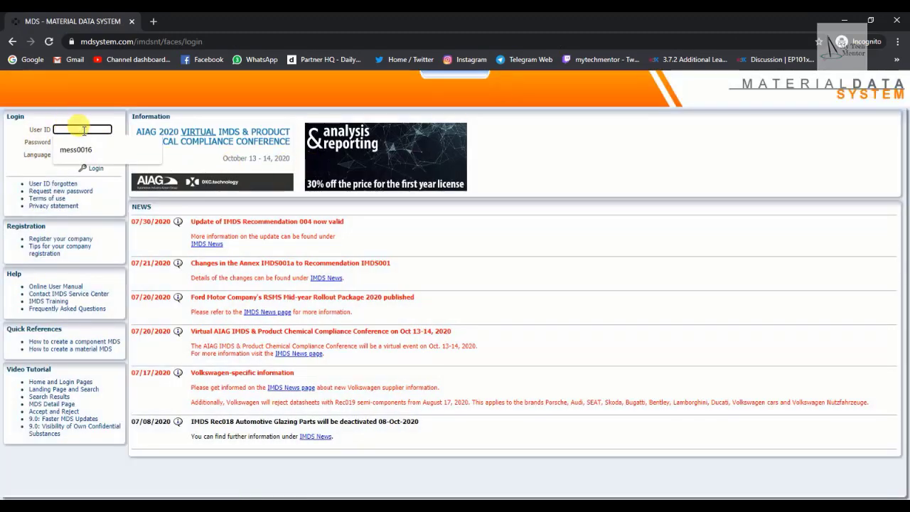
{"action": "left_click", "coordinate": [76, 149]}
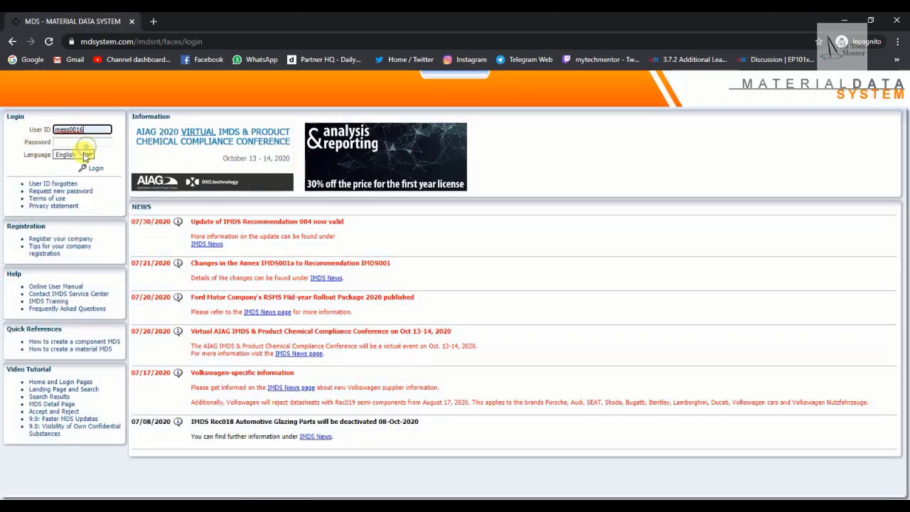
{"action": "left_click", "coordinate": [79, 142]}
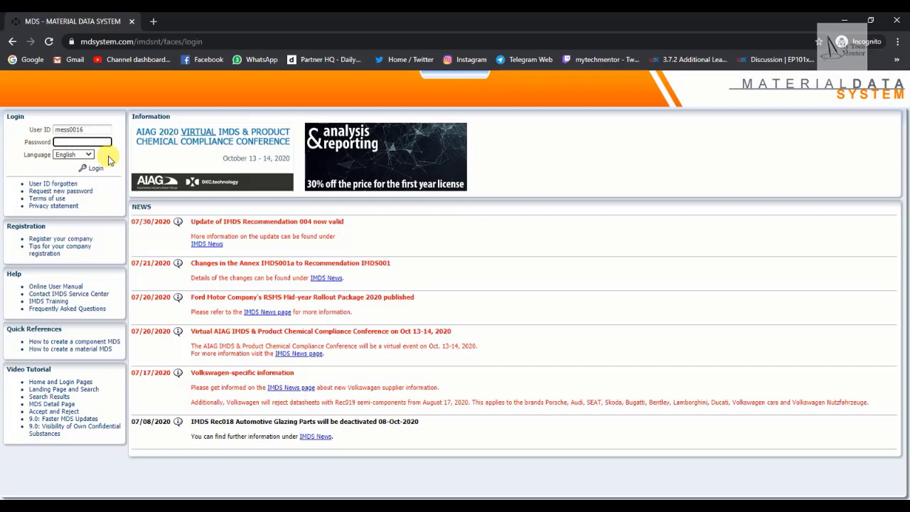
{"action": "type", "text": "•••••••••"}
{"action": "left_click", "coordinate": [93, 168]}
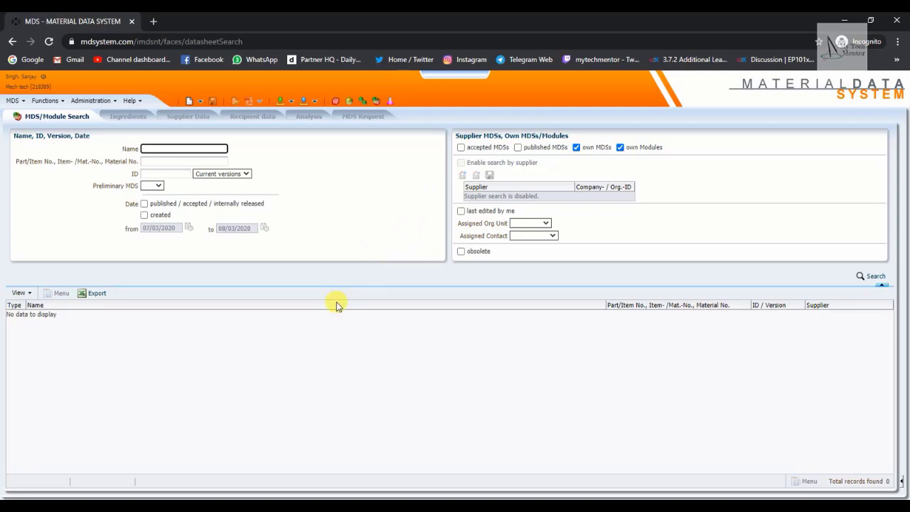
{"action": "left_click", "coordinate": [20, 101]}
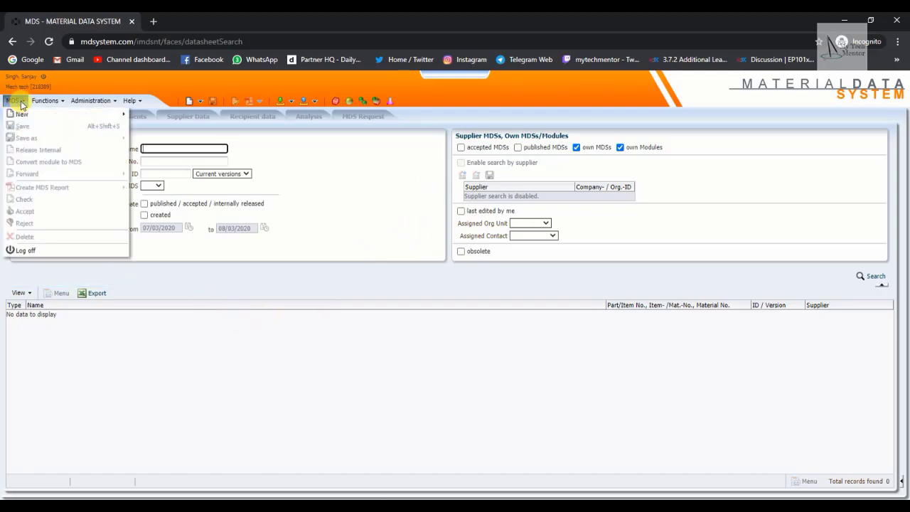
{"action": "mouse_move", "coordinate": [23, 115]}
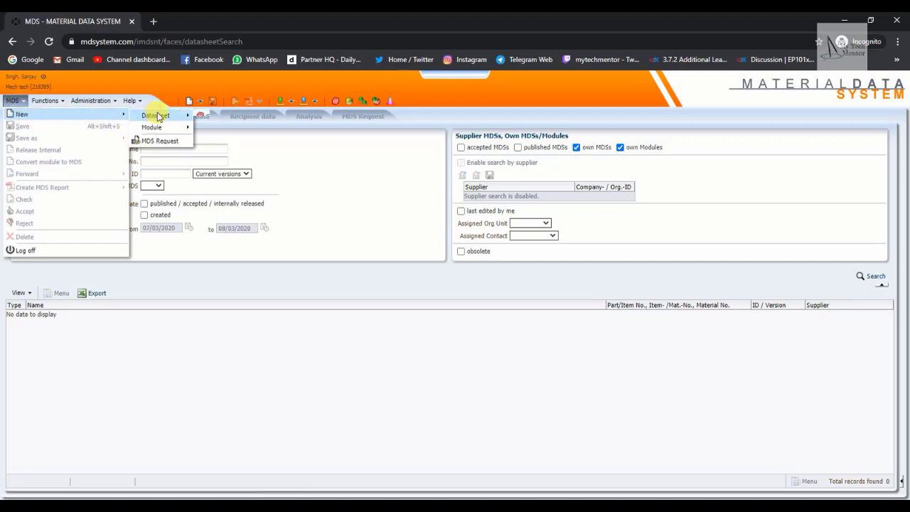
{"action": "mouse_move", "coordinate": [157, 116]}
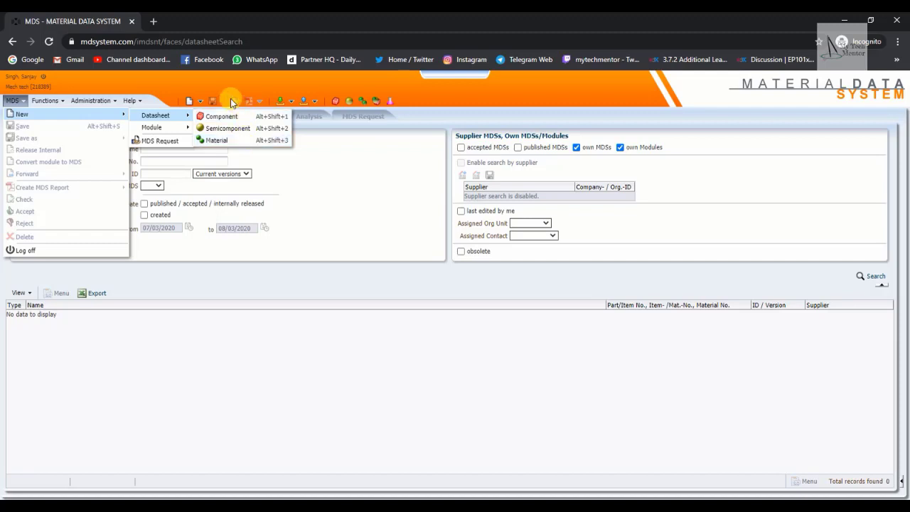
{"action": "left_click", "coordinate": [199, 94]}
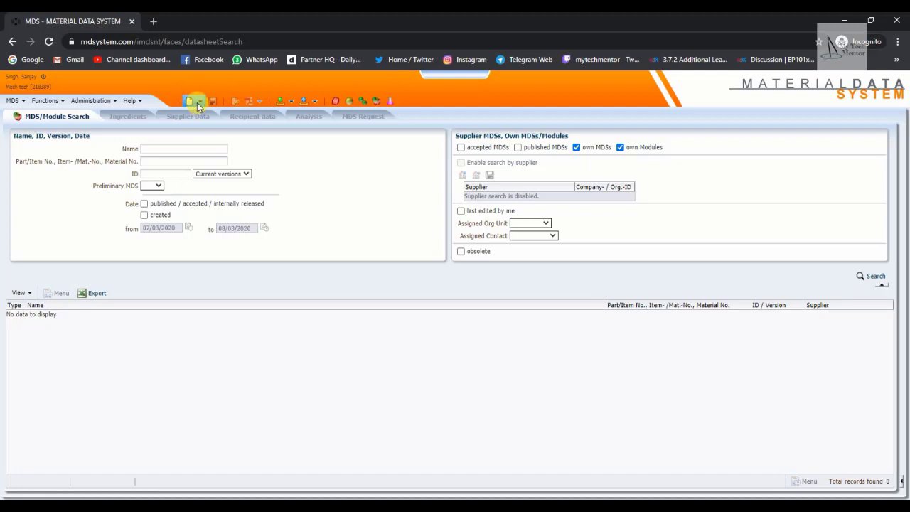
Create a new datasheet of type Material
{"action": "left_click", "coordinate": [199, 102]}
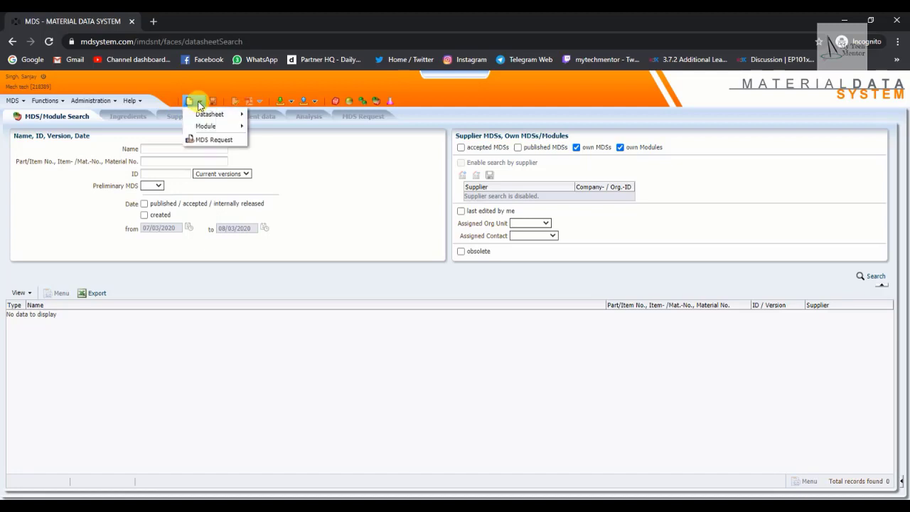
{"action": "mouse_move", "coordinate": [201, 115]}
{"action": "mouse_move", "coordinate": [210, 130]}
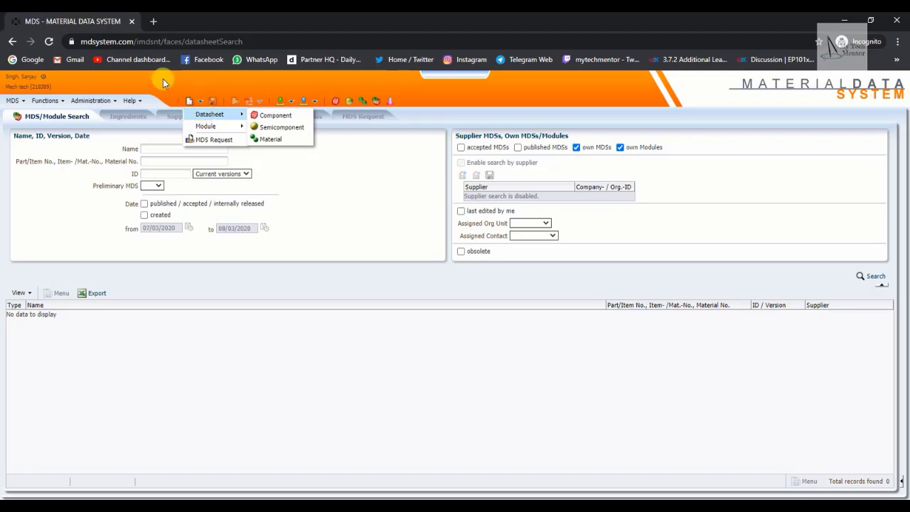
{"action": "left_click", "coordinate": [199, 103]}
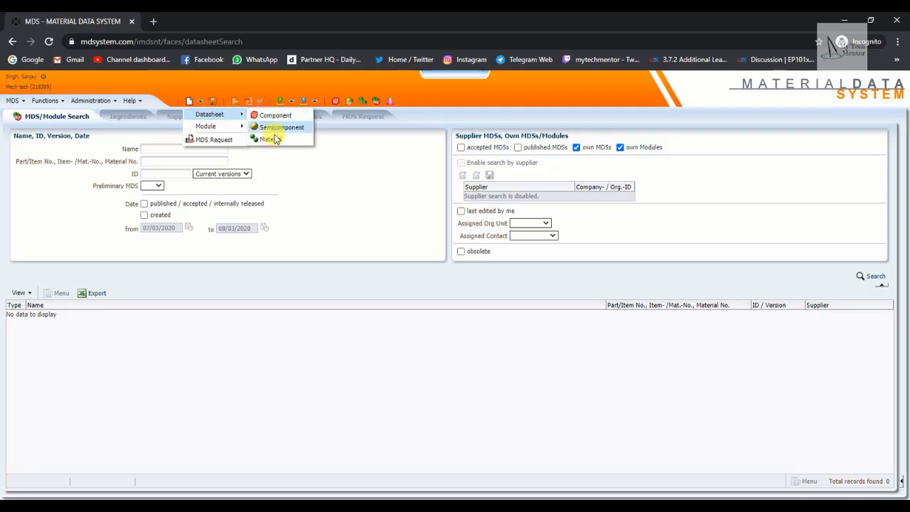
{"action": "left_click", "coordinate": [271, 139]}
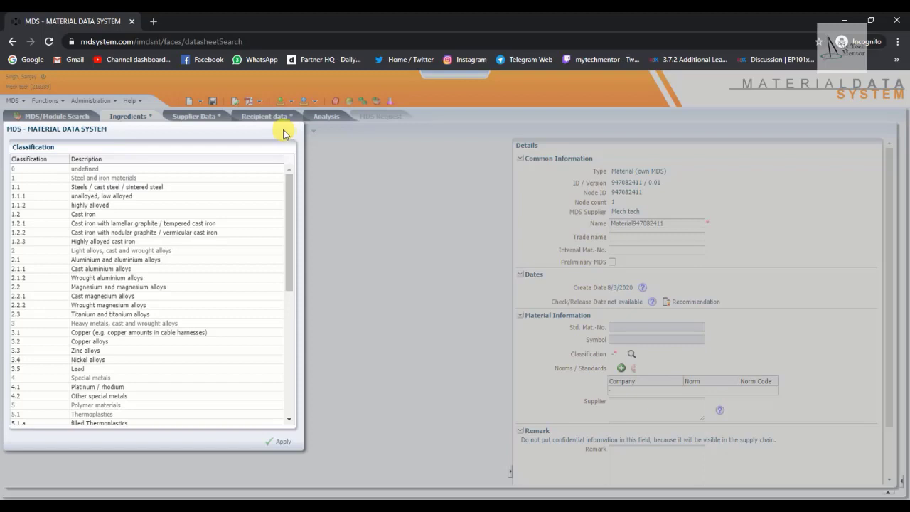
Classify the new material as 1.1 Steels / cast steel / sintered steel
{"action": "left_click", "coordinate": [190, 370]}
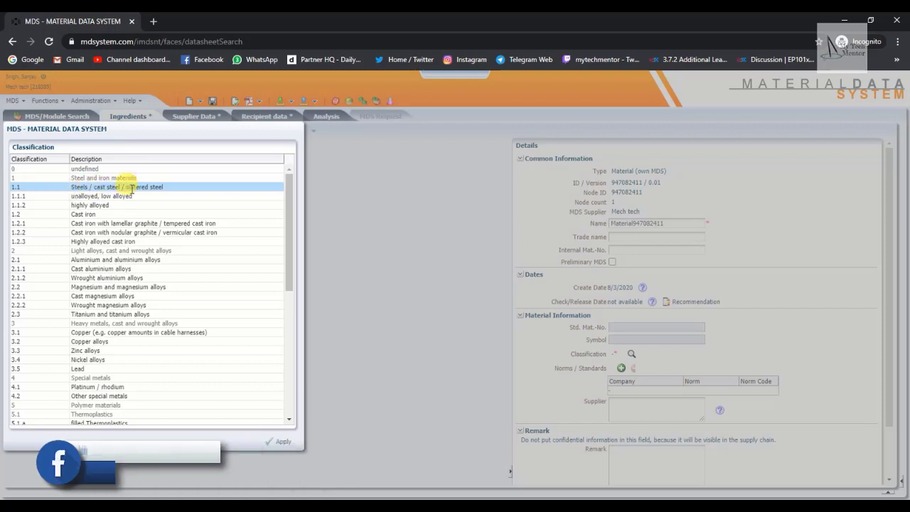
{"action": "left_click", "coordinate": [74, 187]}
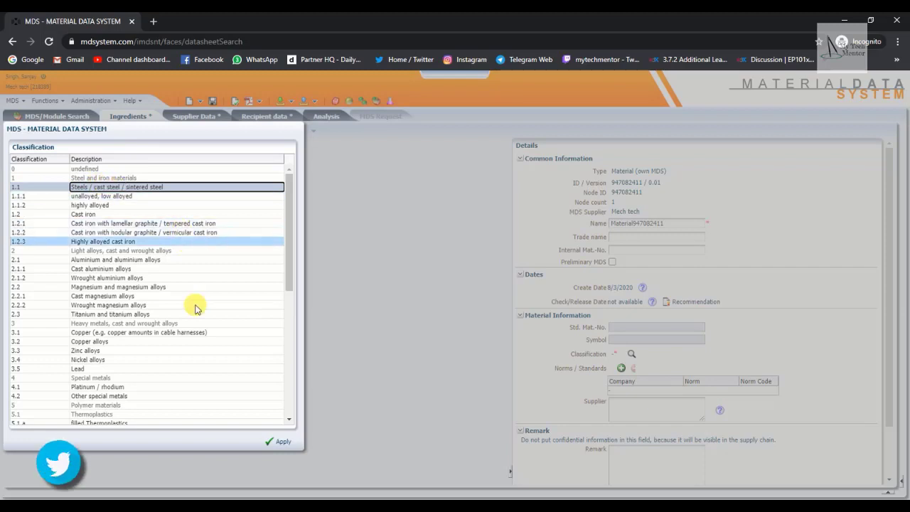
{"action": "left_click", "coordinate": [284, 437]}
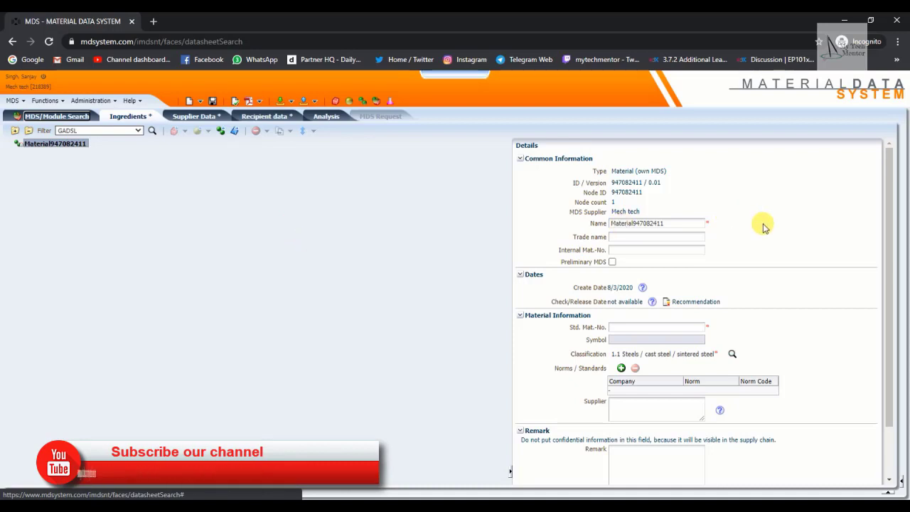
Name the material CR 1 and set its internal material number to cr1-1
{"action": "double_click", "coordinate": [664, 222]}
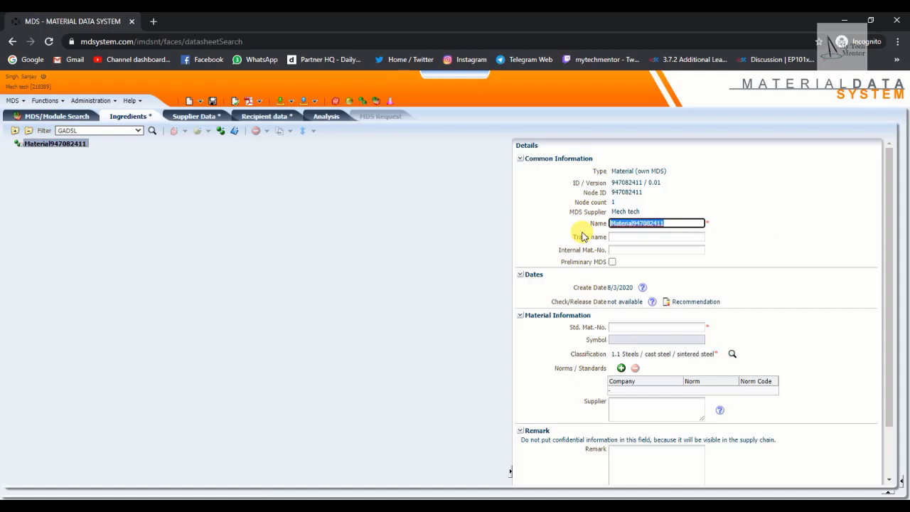
{"action": "type", "text": "CR"}
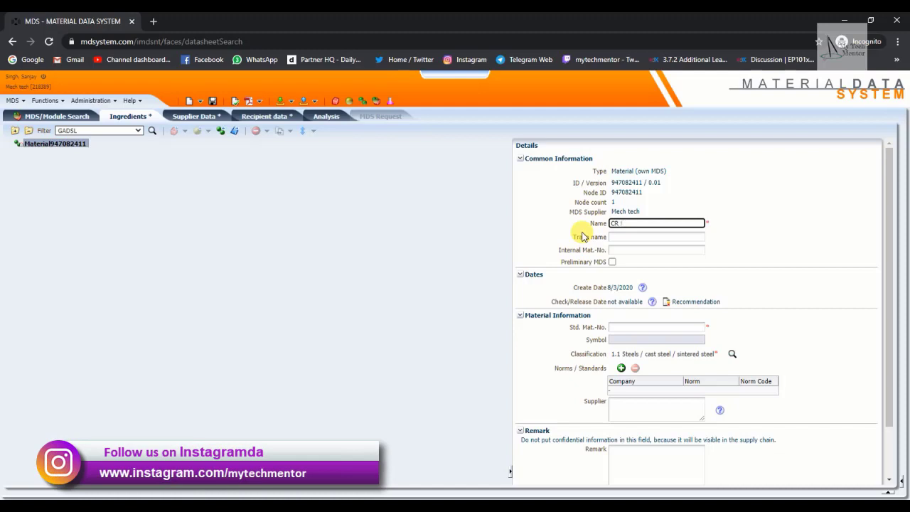
{"action": "type", "text": "1"}
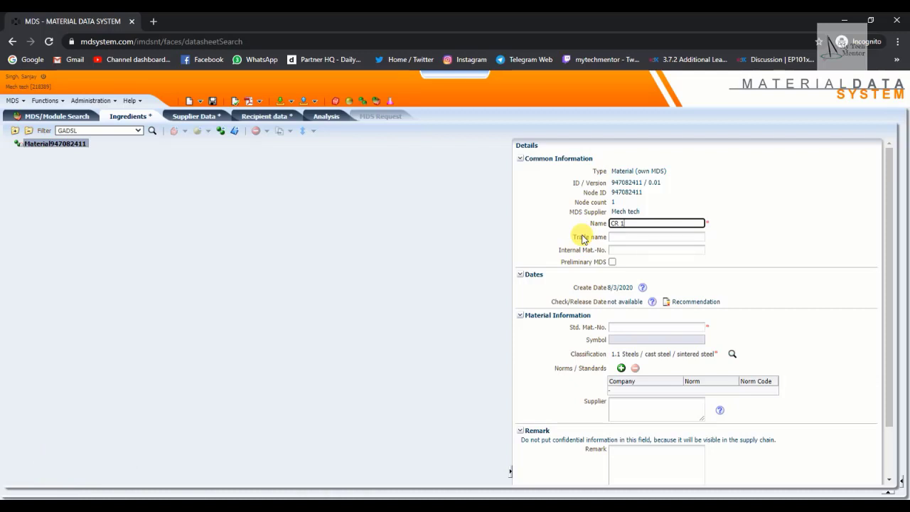
{"action": "left_click", "coordinate": [628, 238]}
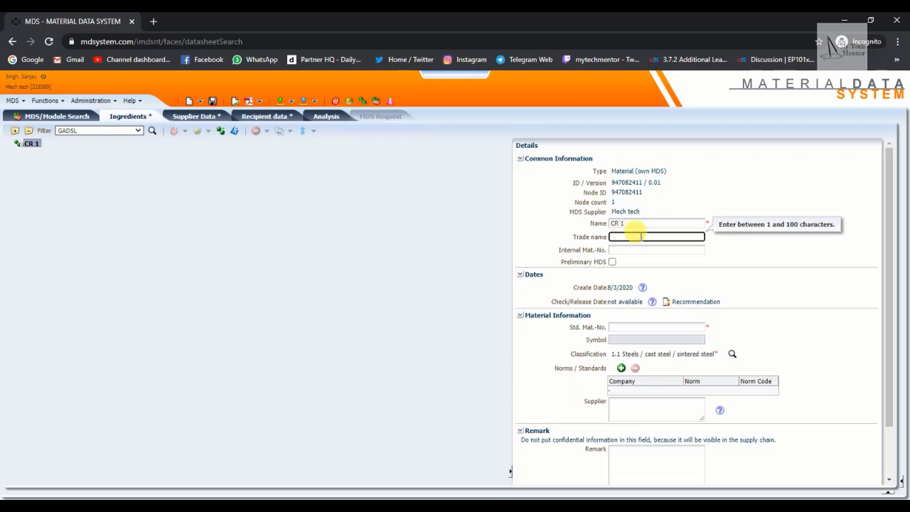
{"action": "left_click", "coordinate": [712, 234]}
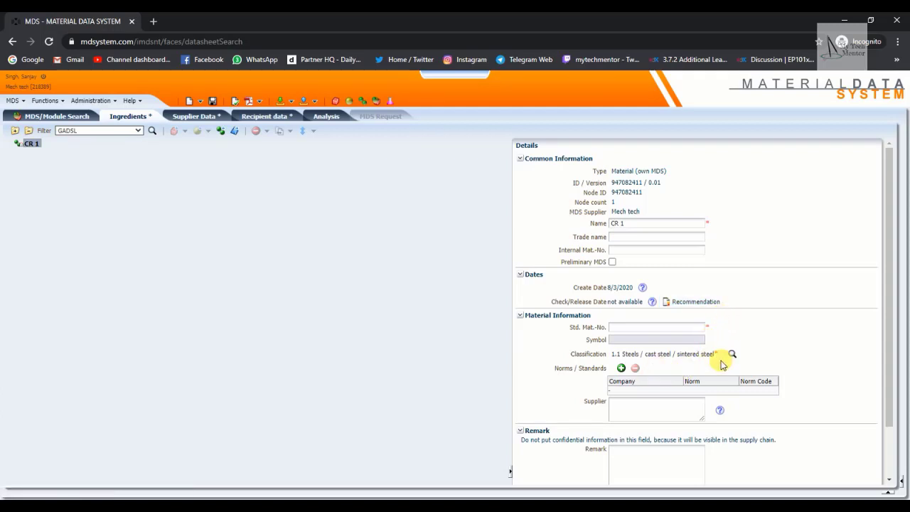
{"action": "left_click", "coordinate": [636, 249]}
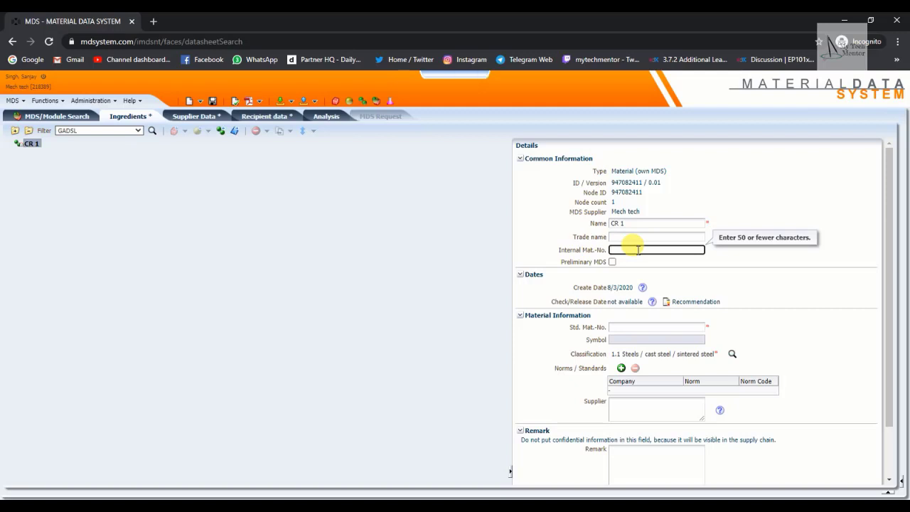
{"action": "type", "text": "cr1-1"}
Set the material's standard material number to CR - 01 -00
{"action": "left_click", "coordinate": [658, 327]}
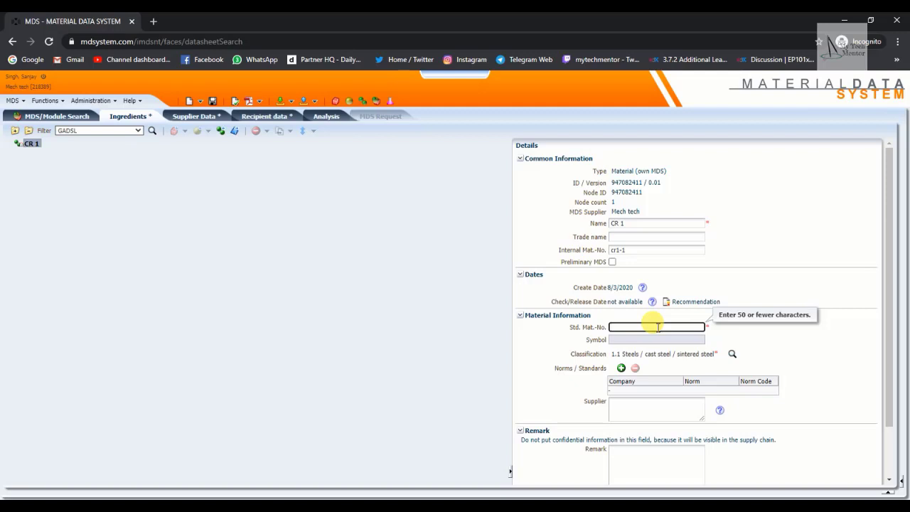
{"action": "type", "text": "s"}
{"action": "key", "text": "BackSpace"}
{"action": "type", "text": "aisi"}
{"action": "key", "text": "ctrl+a"}
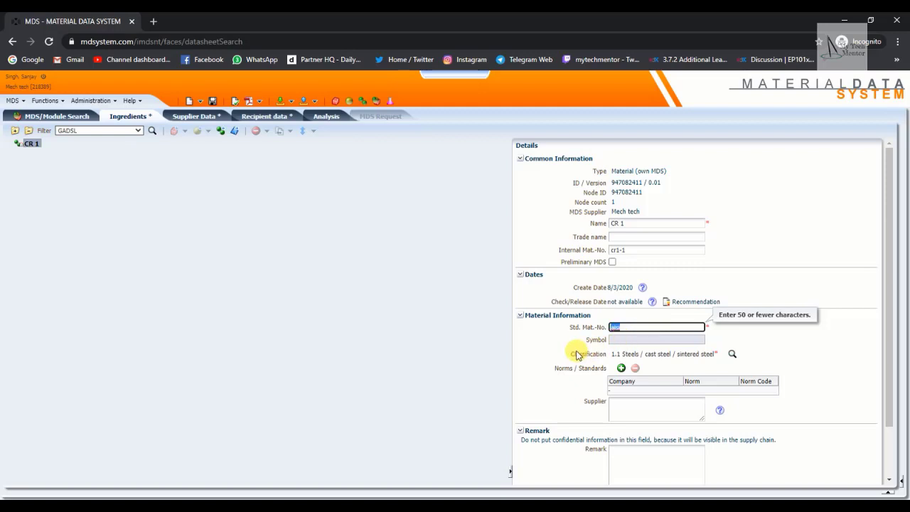
{"action": "type", "text": "CR - 01 -00"}
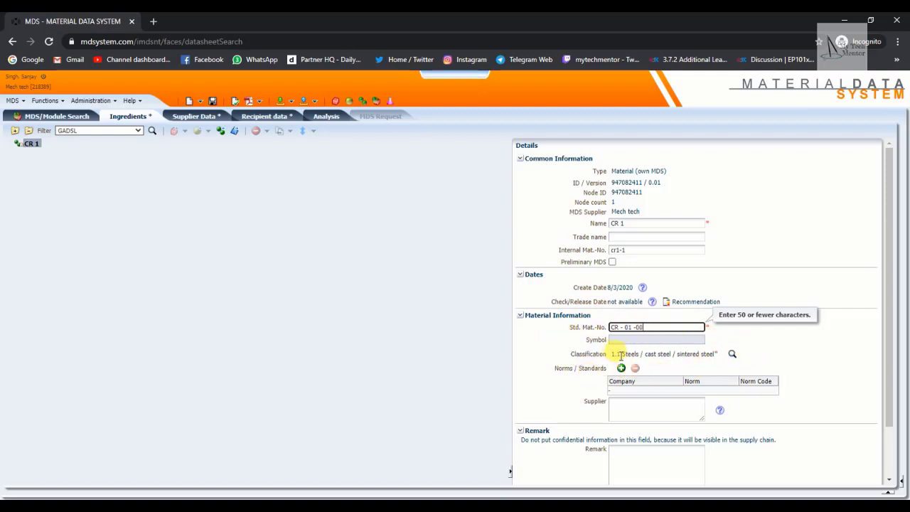
Change the material's classification to 1.1.1 unalloyed, low alloyed
{"action": "left_click", "coordinate": [732, 353]}
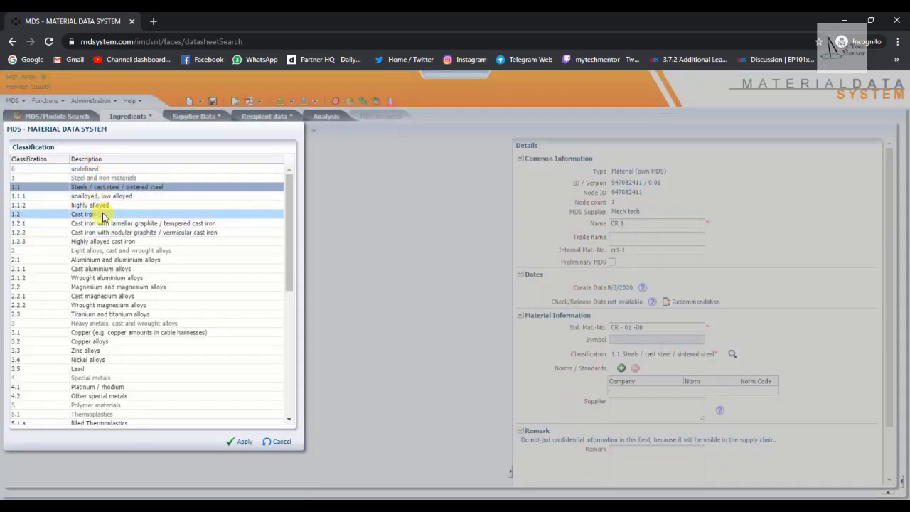
{"action": "left_click", "coordinate": [60, 196]}
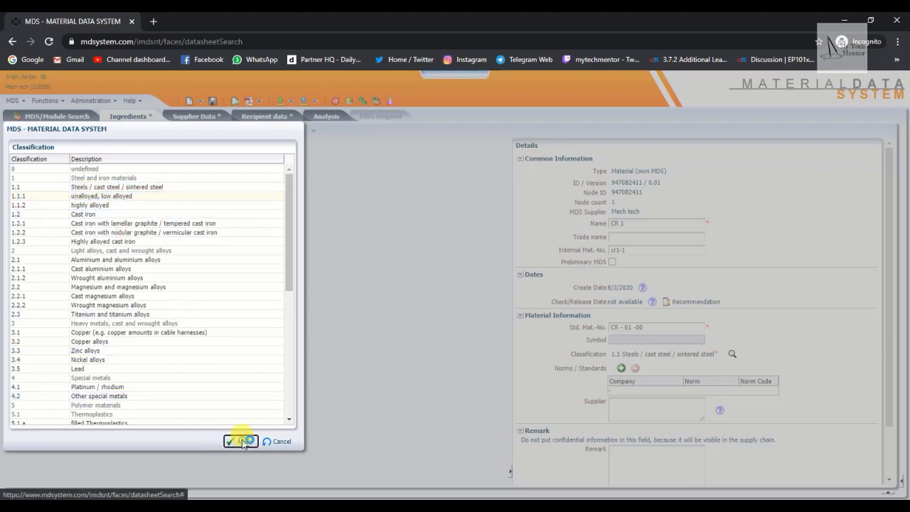
{"action": "left_click", "coordinate": [240, 441]}
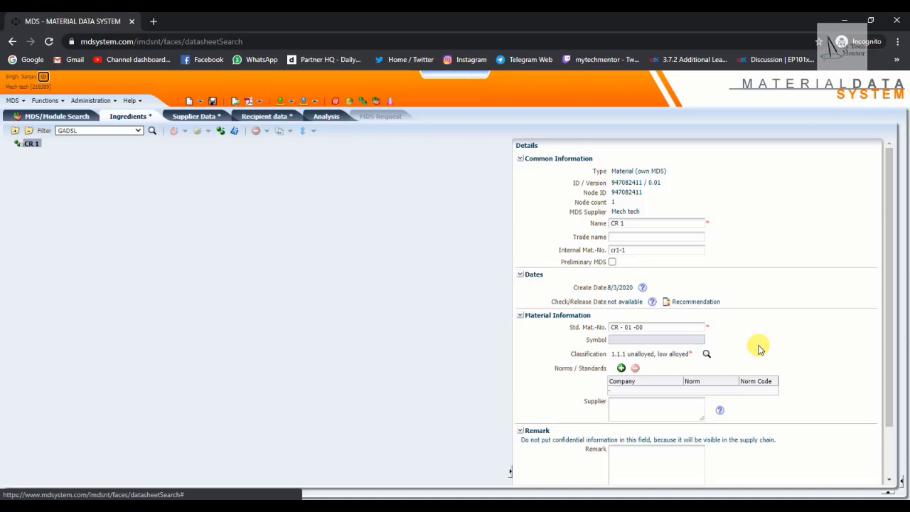
Set the material's classification back to 1.1 Steels / cast steel / sintered steel
{"action": "left_click", "coordinate": [706, 353]}
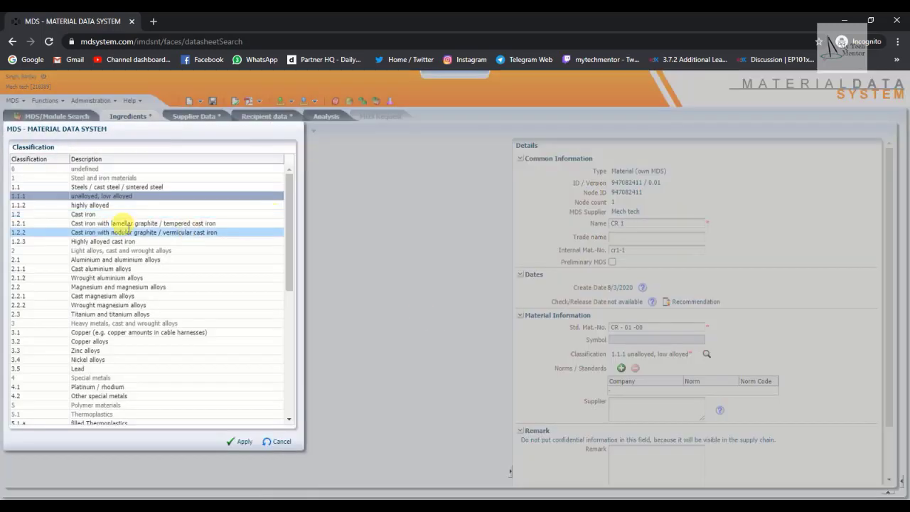
{"action": "left_click", "coordinate": [114, 186]}
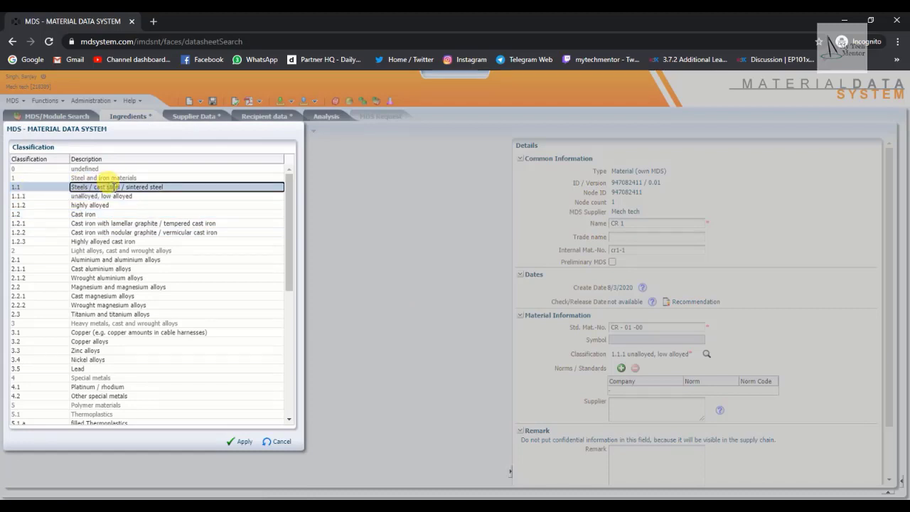
{"action": "left_click", "coordinate": [241, 440]}
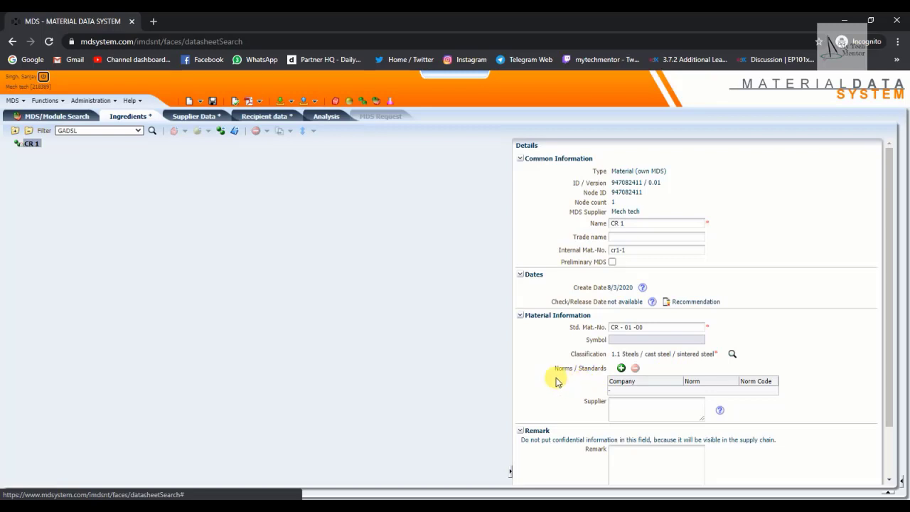
{"action": "left_click", "coordinate": [621, 369]}
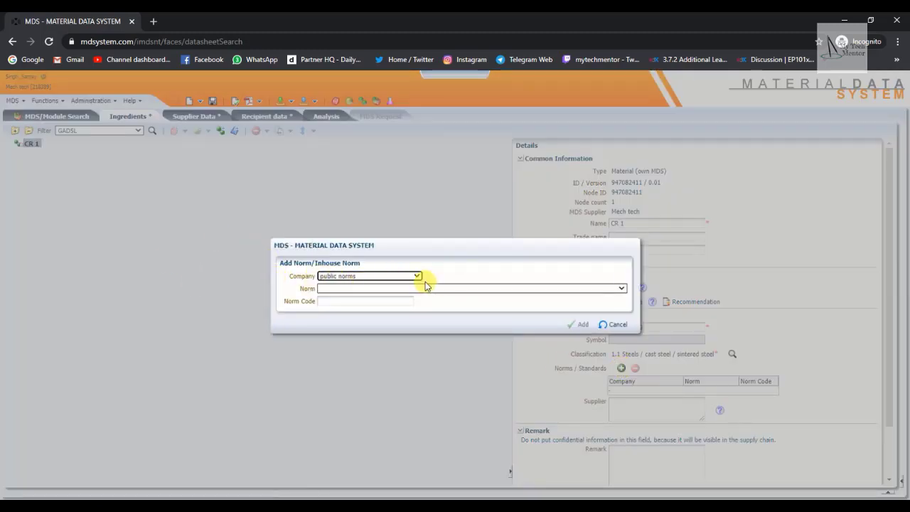
{"action": "left_click", "coordinate": [412, 277]}
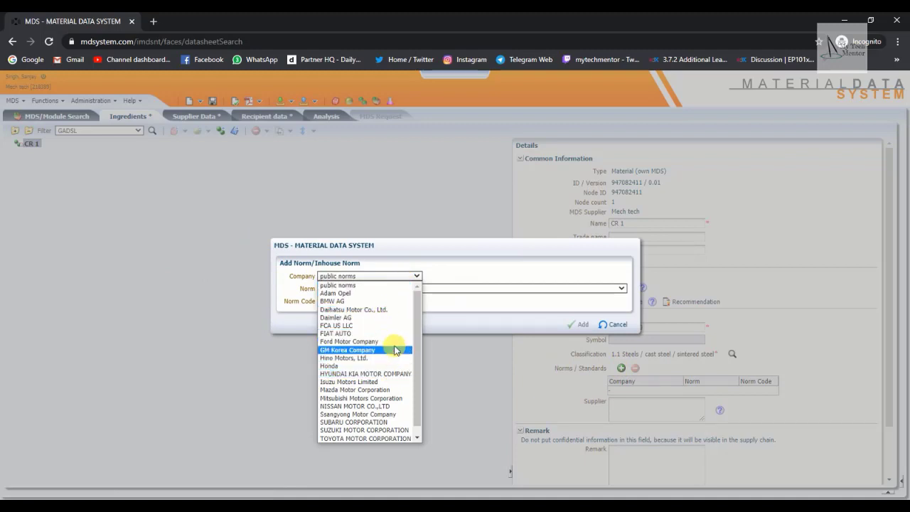
{"action": "scroll", "coordinate": [409, 398], "scroll_direction": "down", "scroll_amount": 1}
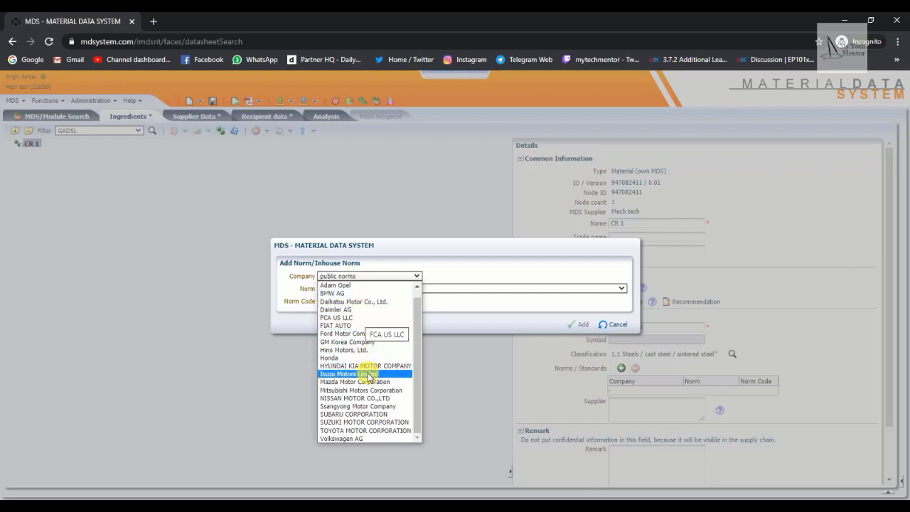
{"action": "left_click", "coordinate": [364, 422]}
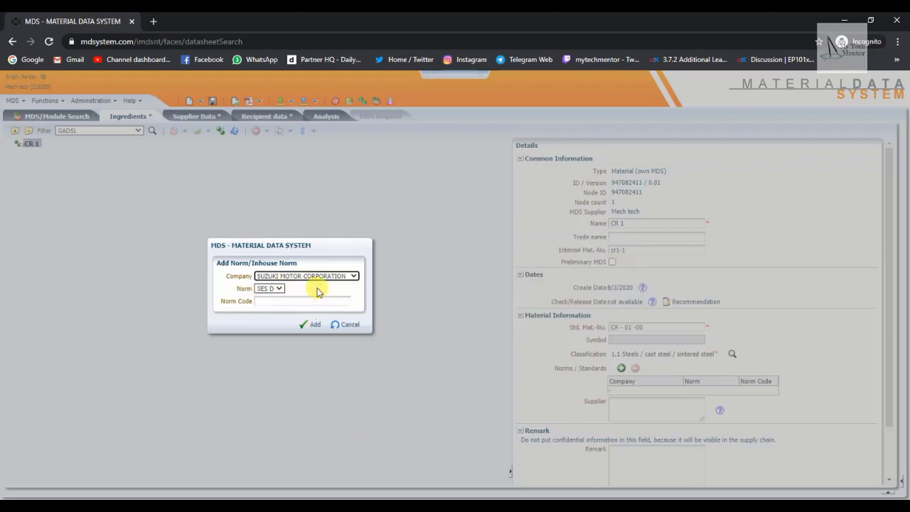
{"action": "left_click", "coordinate": [278, 288]}
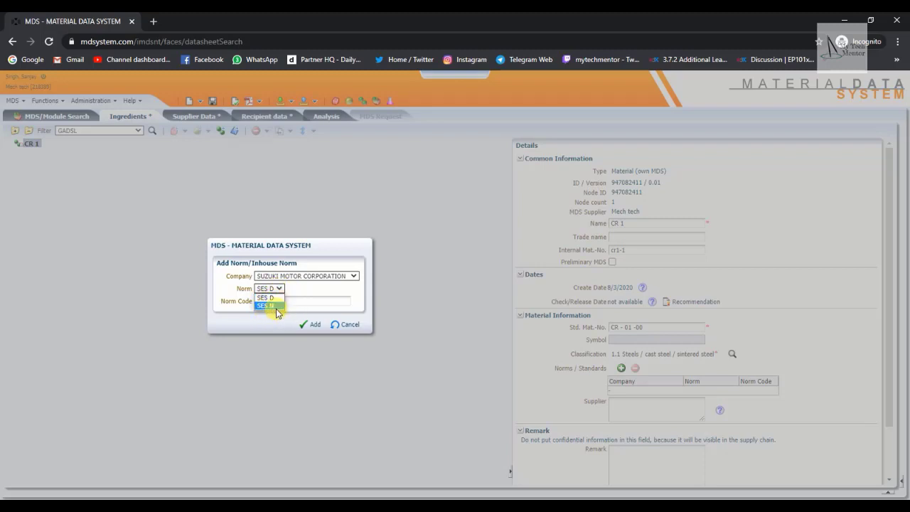
{"action": "left_click", "coordinate": [321, 290]}
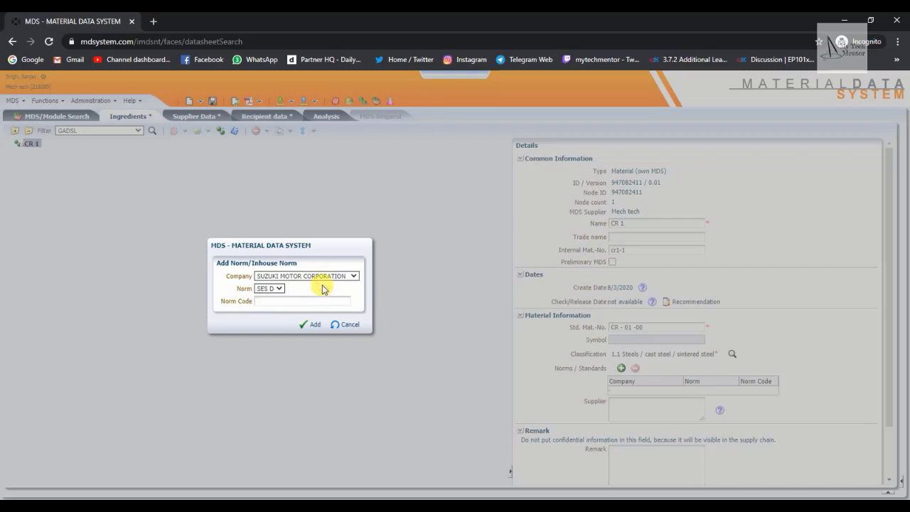
{"action": "left_click", "coordinate": [290, 301]}
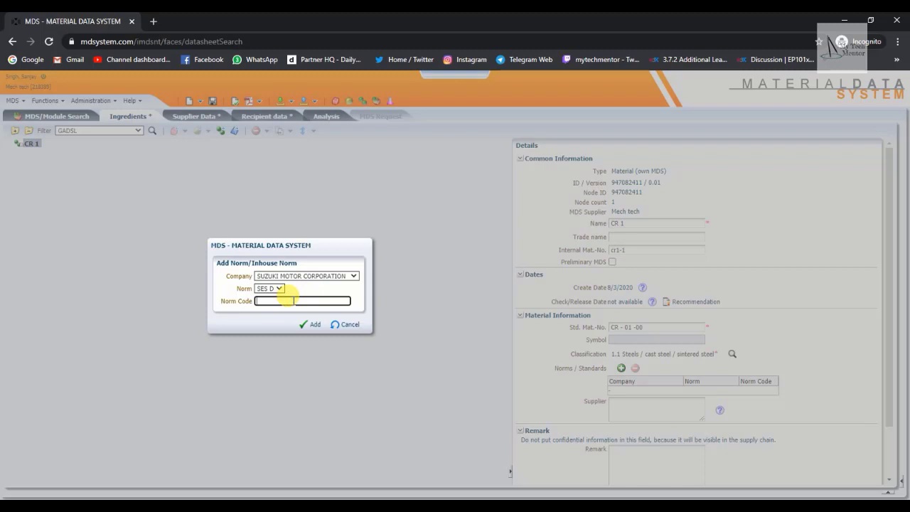
{"action": "left_click", "coordinate": [347, 325]}
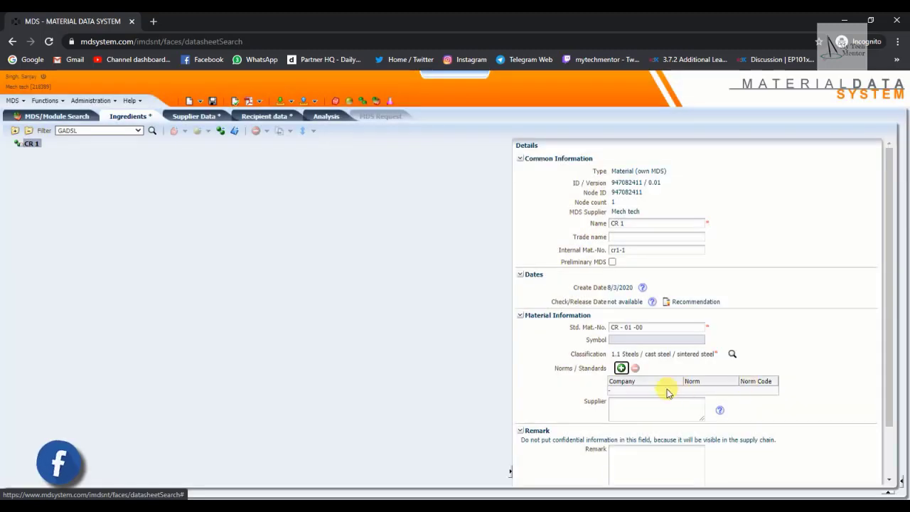
{"action": "scroll", "coordinate": [550, 408], "scroll_direction": "down", "scroll_amount": 1}
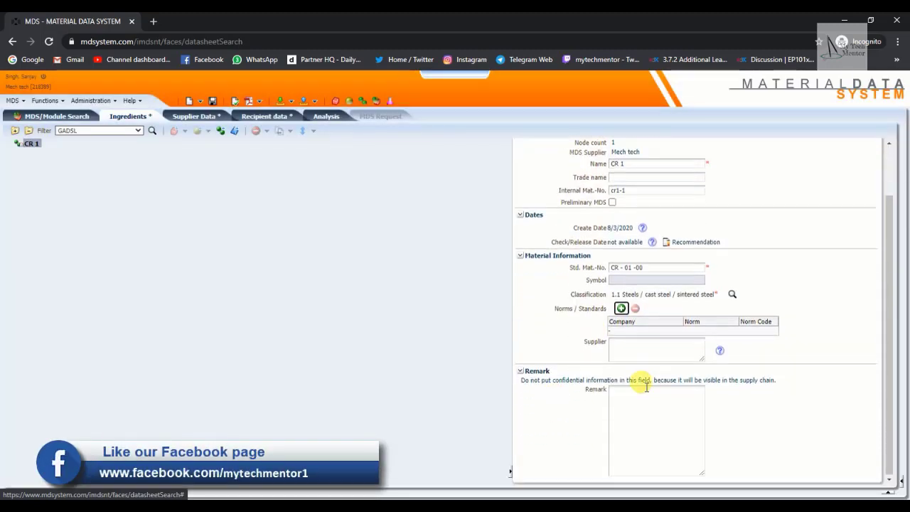
{"action": "left_click", "coordinate": [653, 348]}
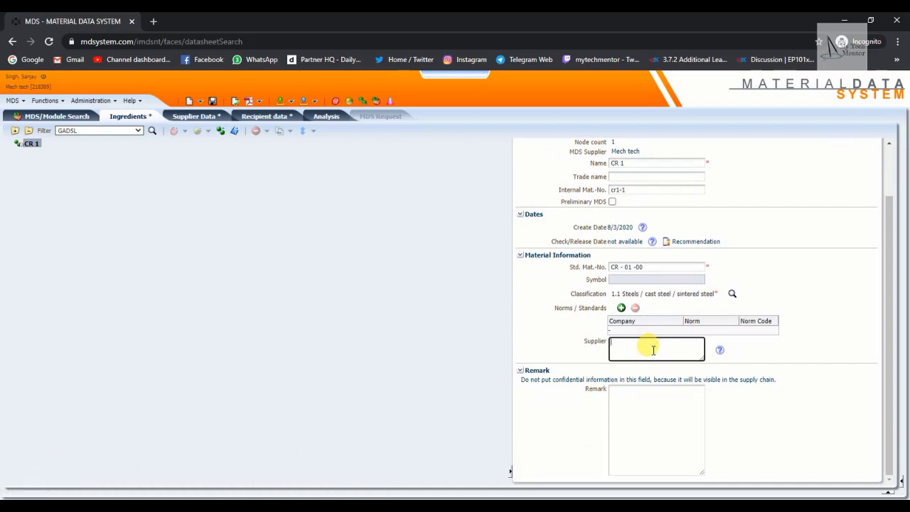
{"action": "left_click", "coordinate": [641, 420]}
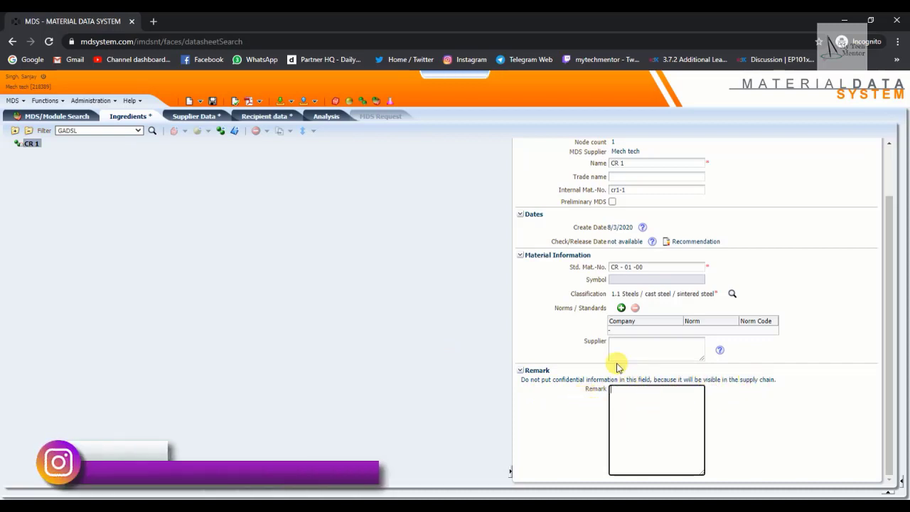
{"action": "left_click", "coordinate": [640, 406]}
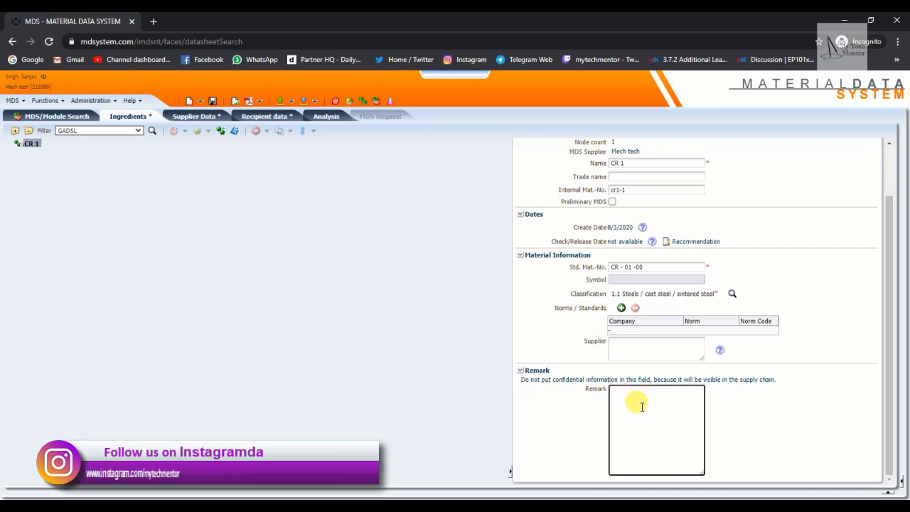
{"action": "scroll", "coordinate": [617, 425], "scroll_direction": "up", "scroll_amount": 2}
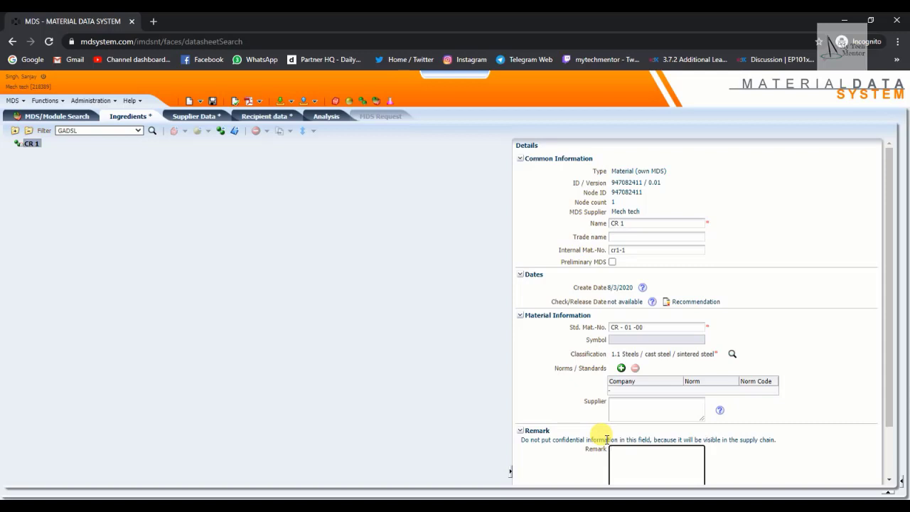
Search the basic substances for carbon and add Carbon (synonym C) as an ingredient of CR 1
{"action": "right_click", "coordinate": [32, 145]}
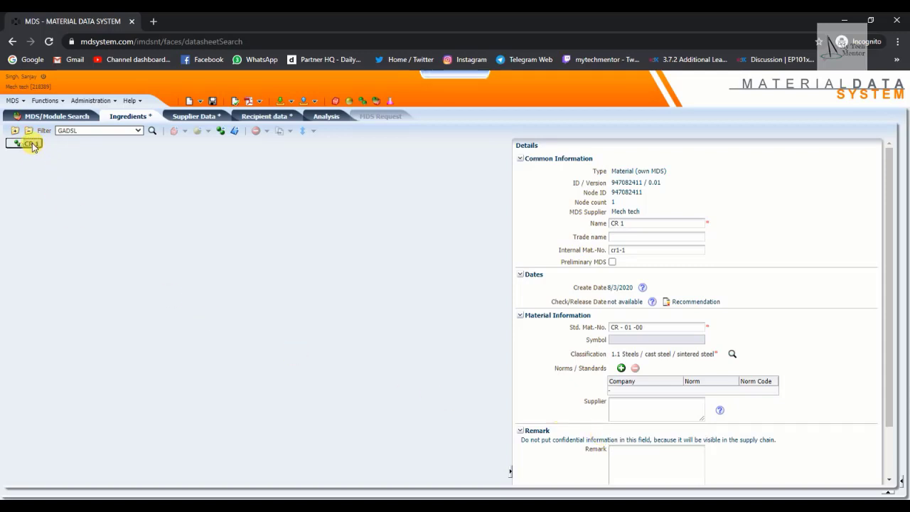
{"action": "mouse_move", "coordinate": [84, 151]}
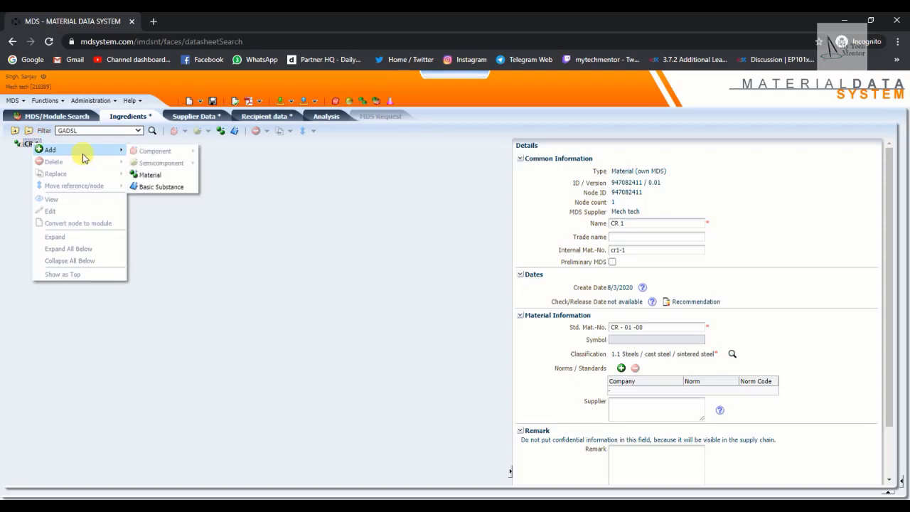
{"action": "left_click", "coordinate": [157, 190]}
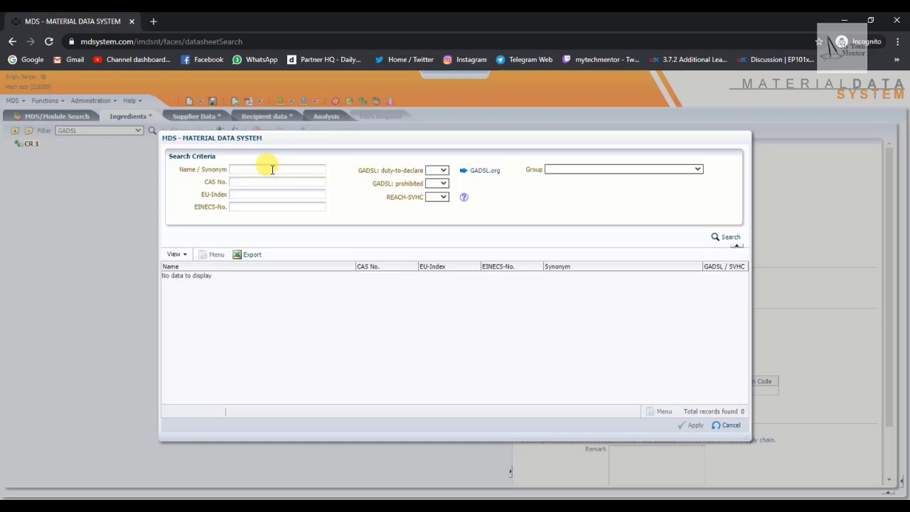
{"action": "left_click", "coordinate": [271, 169]}
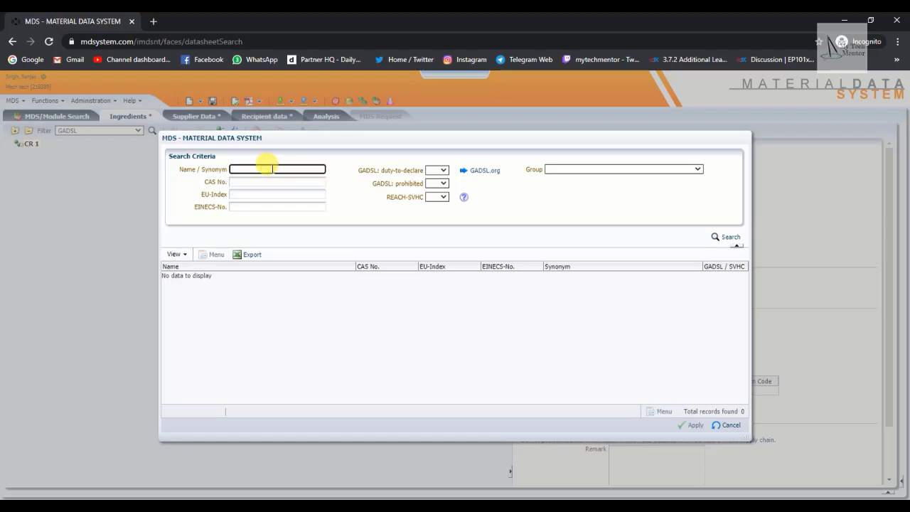
{"action": "type", "text": "carbon"}
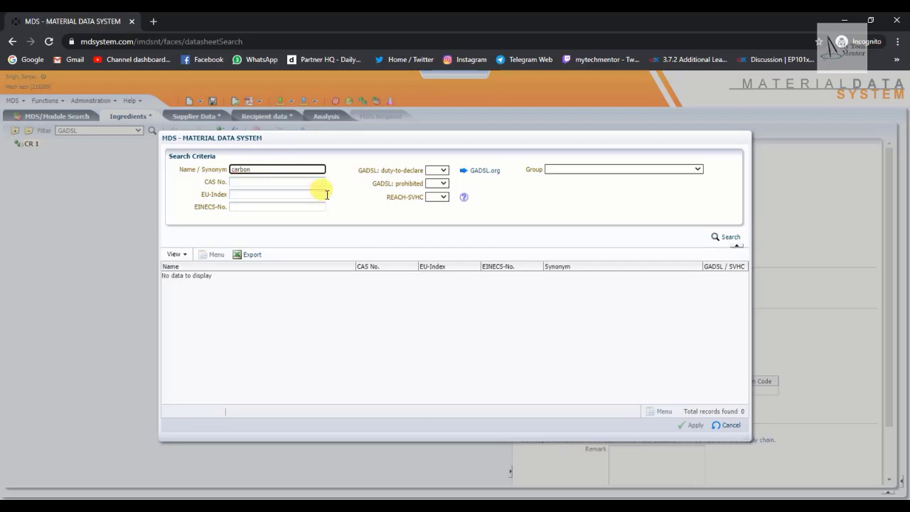
{"action": "left_click", "coordinate": [726, 237]}
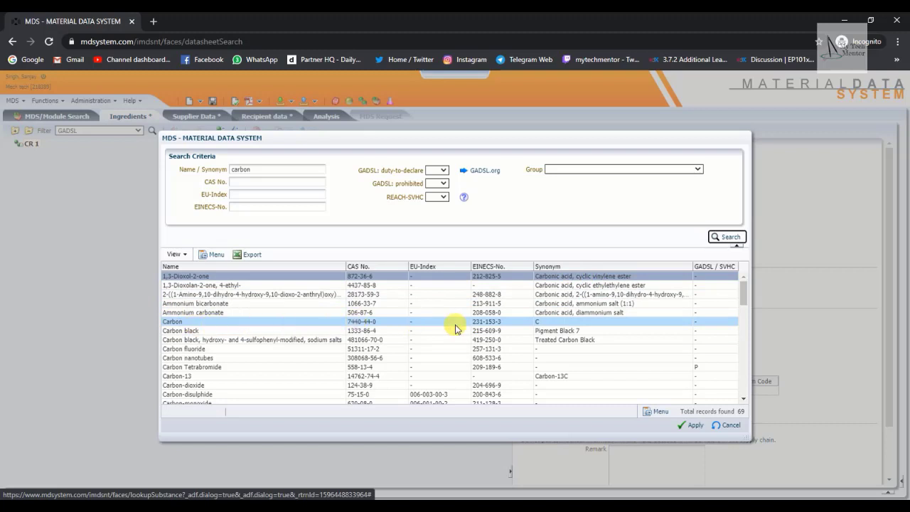
{"action": "left_click", "coordinate": [558, 324]}
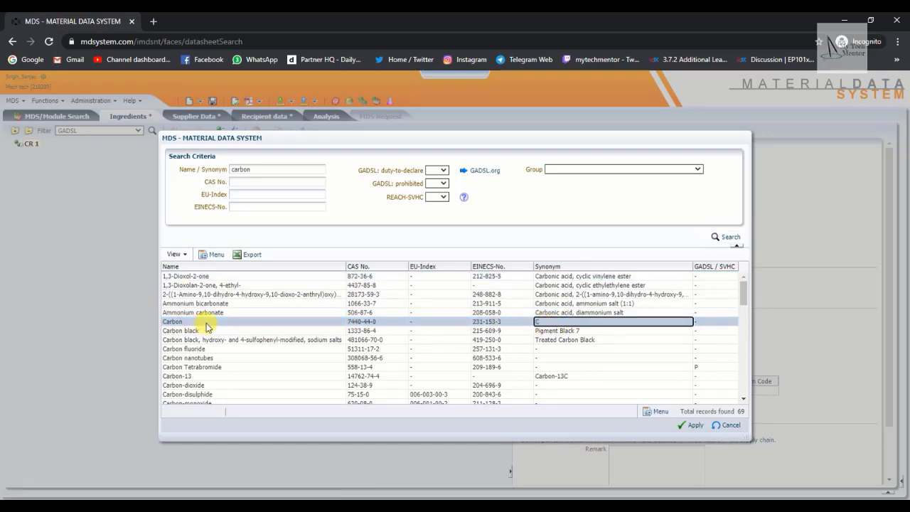
{"action": "left_click", "coordinate": [689, 425]}
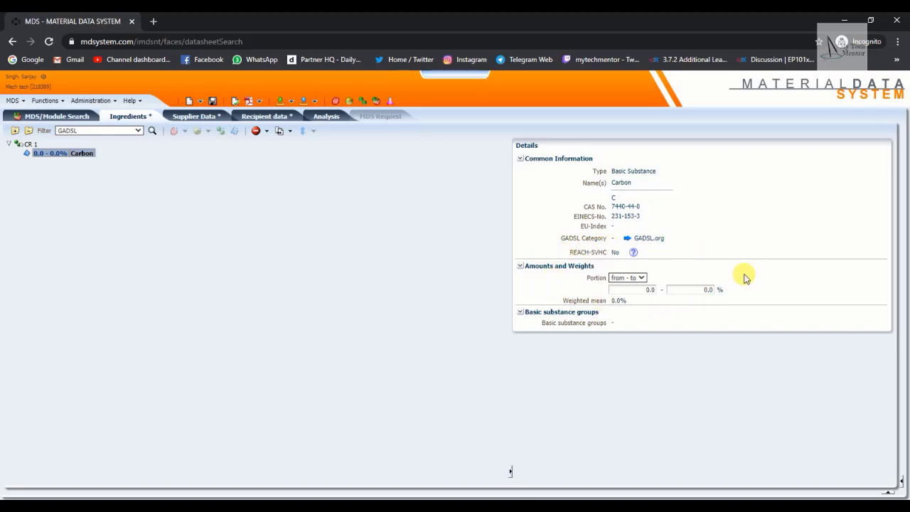
Set the carbon ingredient's portion to a fixed value of 0.1 %
{"action": "left_click", "coordinate": [641, 278]}
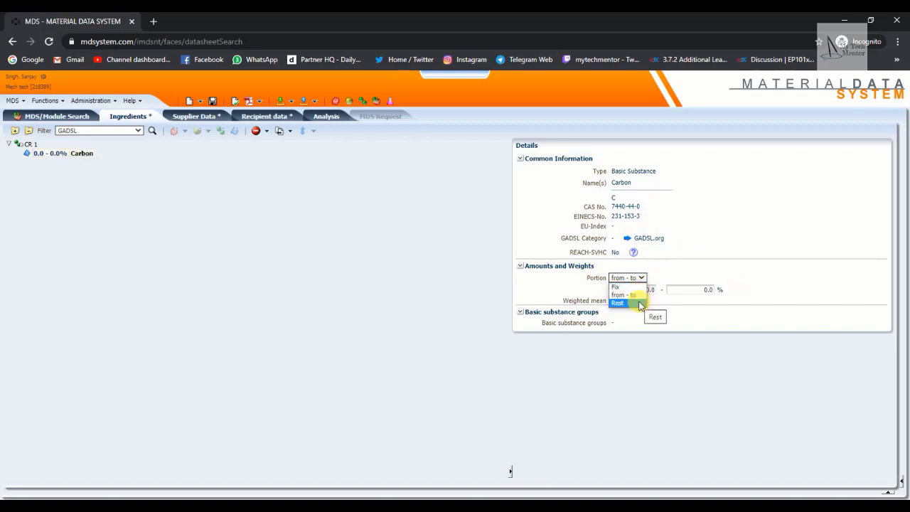
{"action": "left_click", "coordinate": [638, 286]}
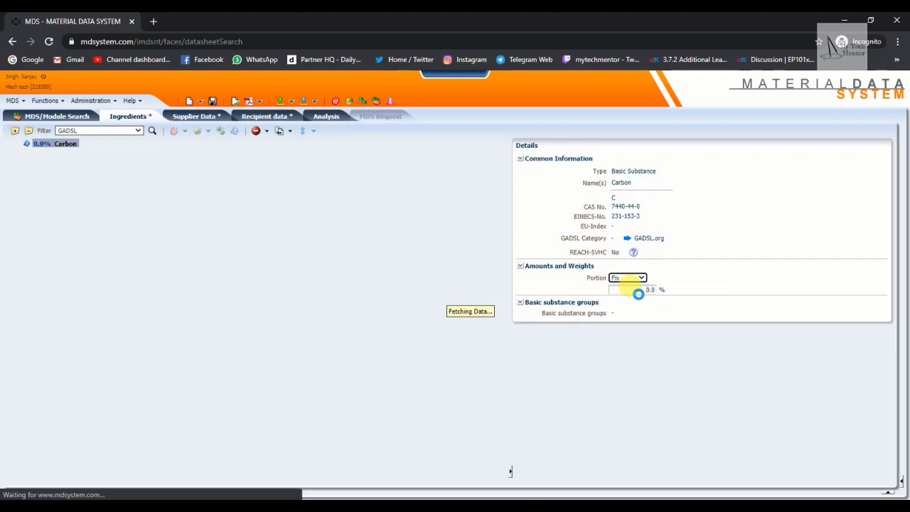
{"action": "left_click", "coordinate": [639, 290]}
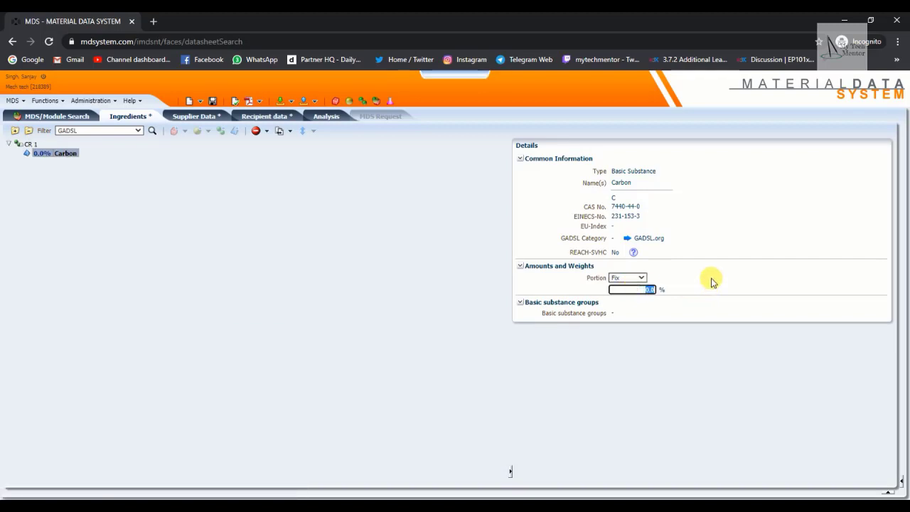
{"action": "key", "text": "BackSpace"}
{"action": "type", "text": "0.1"}
{"action": "key", "text": "Return"}
Change the carbon ingredient's portion to a from - to range of 0.0 to 0.12 %
{"action": "left_click", "coordinate": [642, 279]}
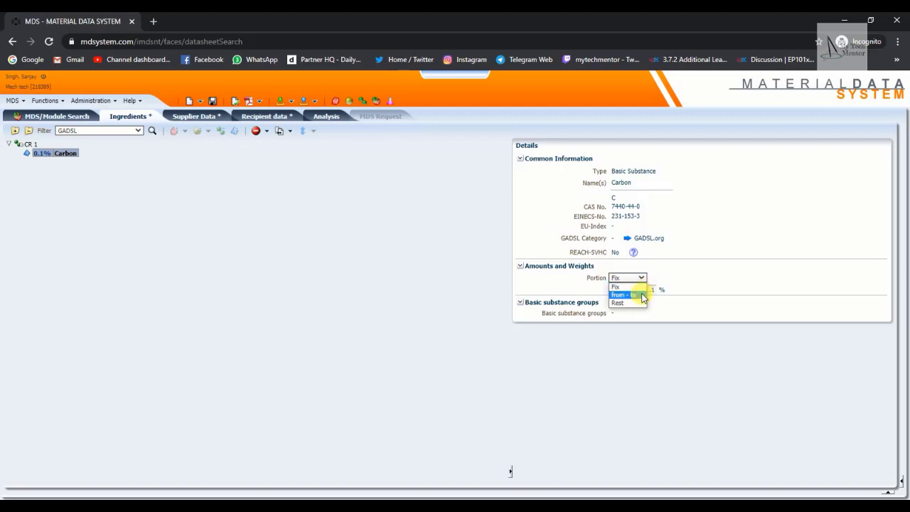
{"action": "left_click", "coordinate": [642, 295]}
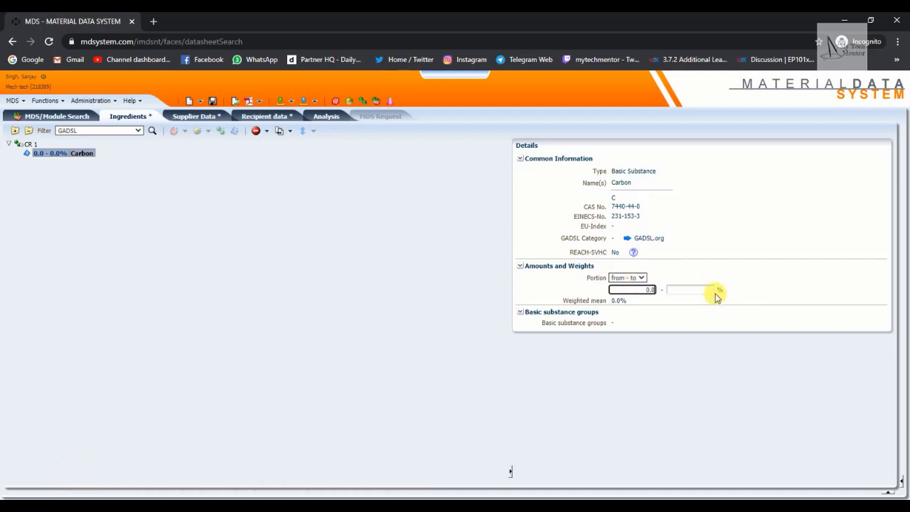
{"action": "left_click", "coordinate": [702, 288]}
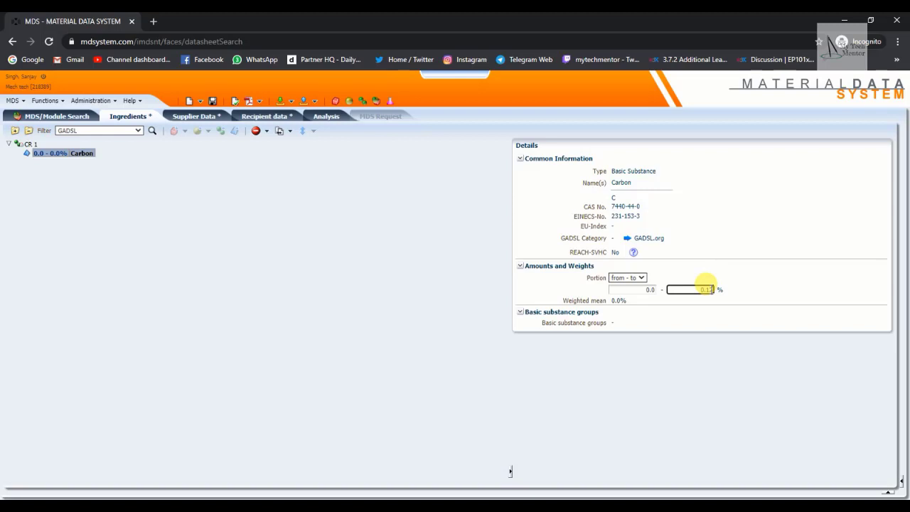
{"action": "left_click", "coordinate": [680, 353]}
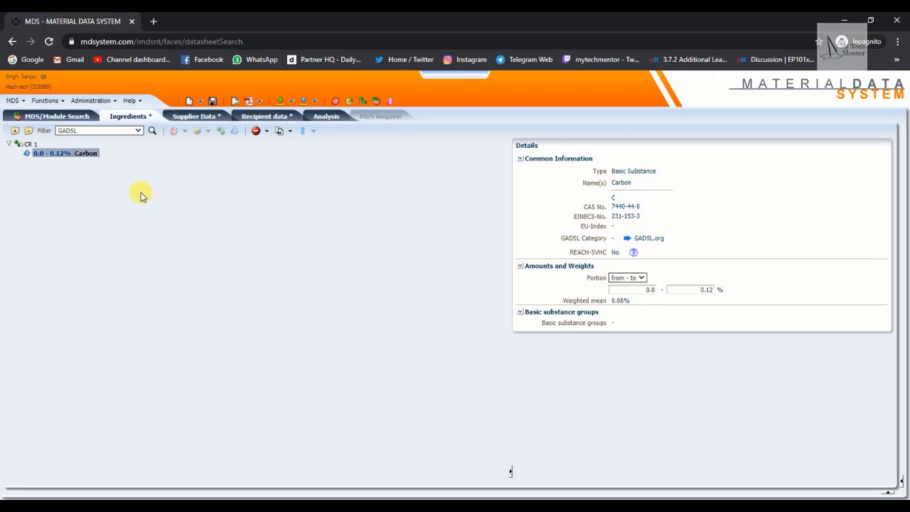
Search the basic substances for manganese and add Manganese (synonym Mn) as an ingredient of CR 1
{"action": "left_click", "coordinate": [25, 145]}
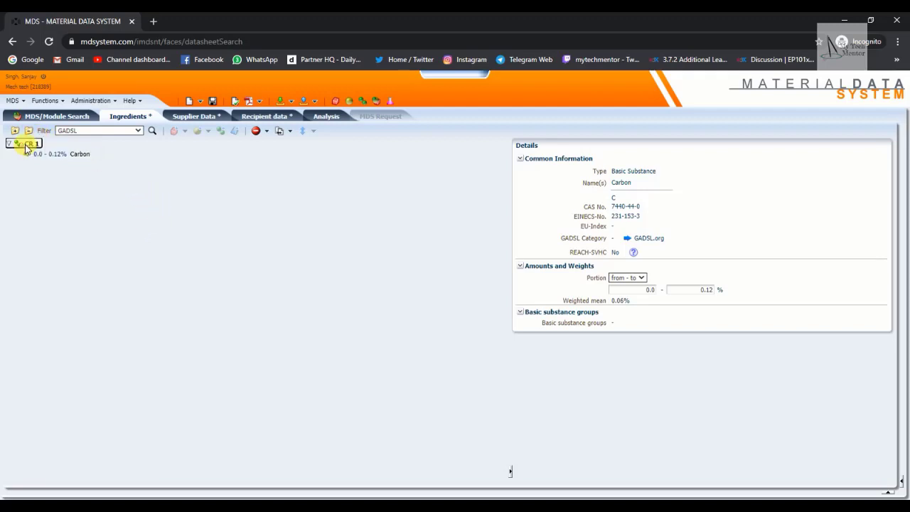
{"action": "right_click", "coordinate": [27, 146]}
{"action": "mouse_move", "coordinate": [103, 153]}
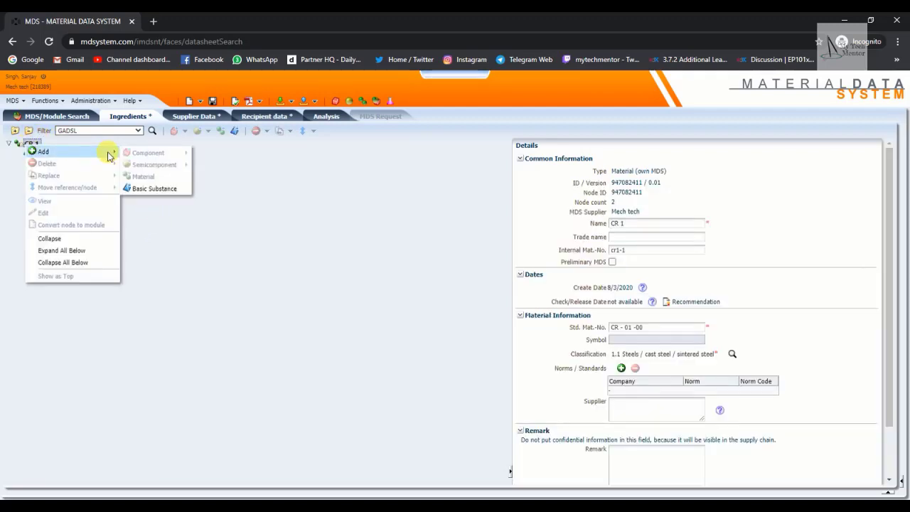
{"action": "left_click", "coordinate": [162, 186]}
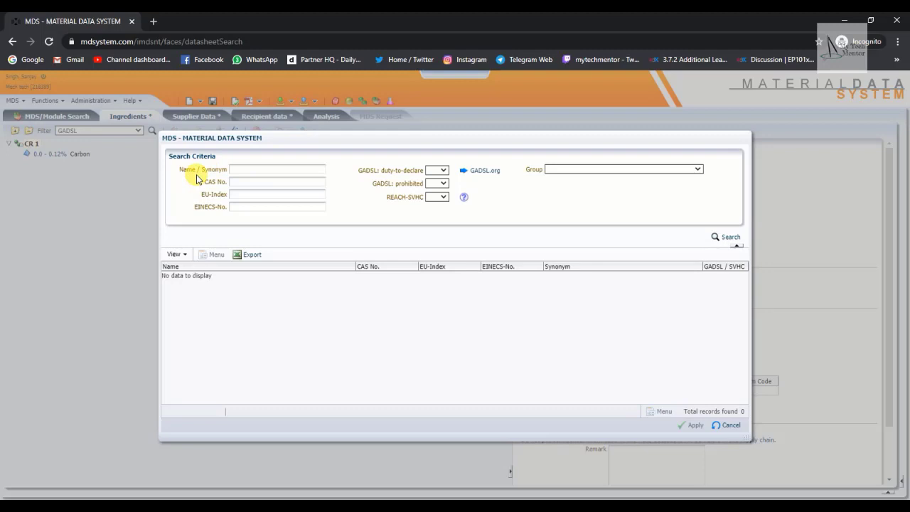
{"action": "left_click", "coordinate": [249, 168]}
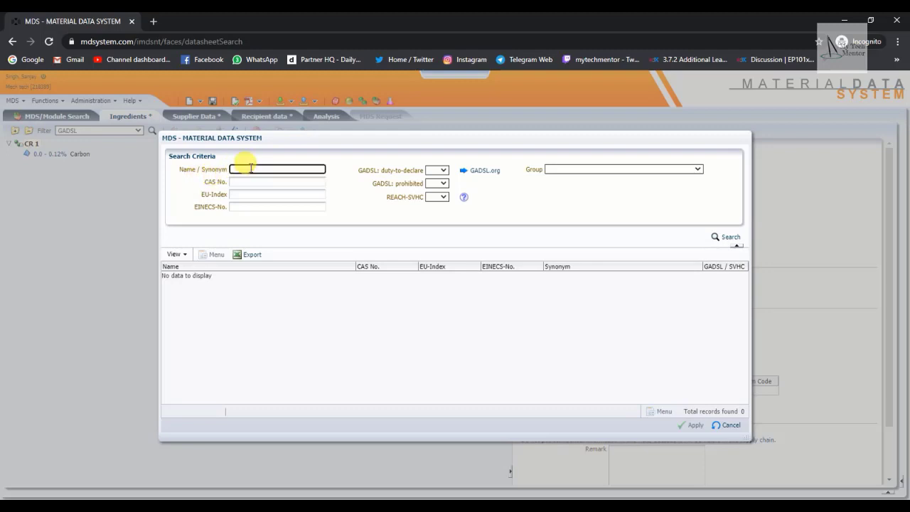
{"action": "type", "text": "manganese"}
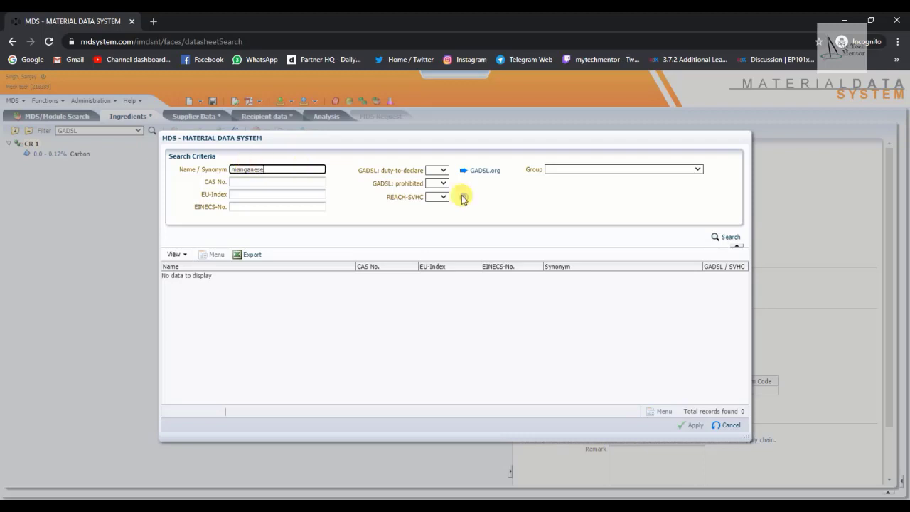
{"action": "left_click", "coordinate": [724, 237]}
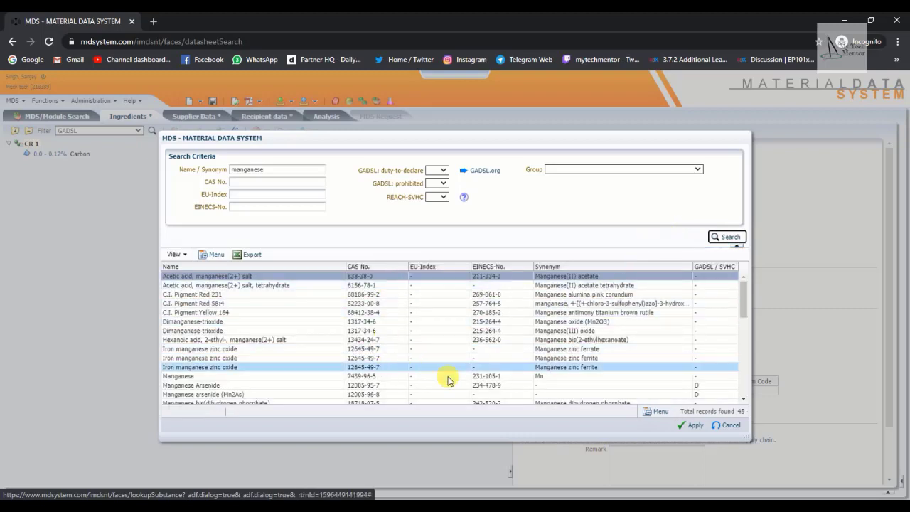
{"action": "left_click", "coordinate": [561, 377]}
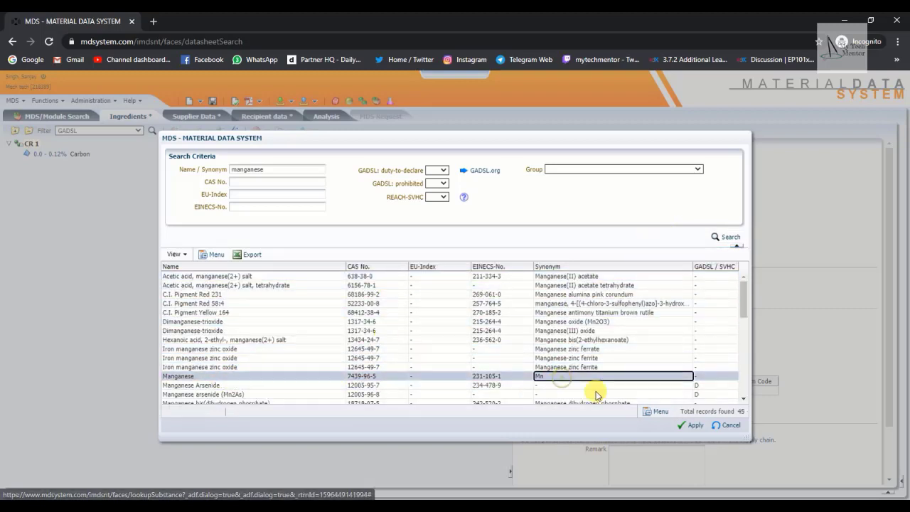
{"action": "left_click", "coordinate": [691, 425]}
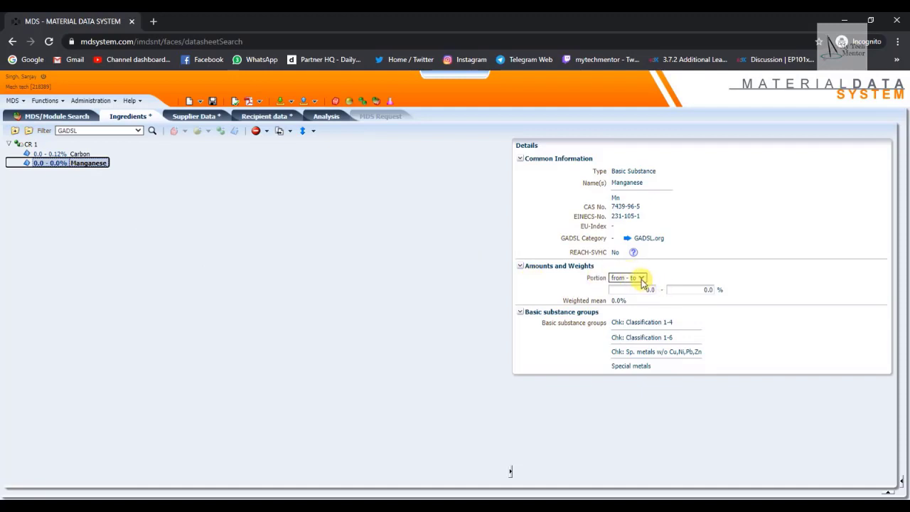
Set the manganese ingredient's portion to a from - to range of 0.0 to 0.5 %
{"action": "left_click", "coordinate": [640, 278]}
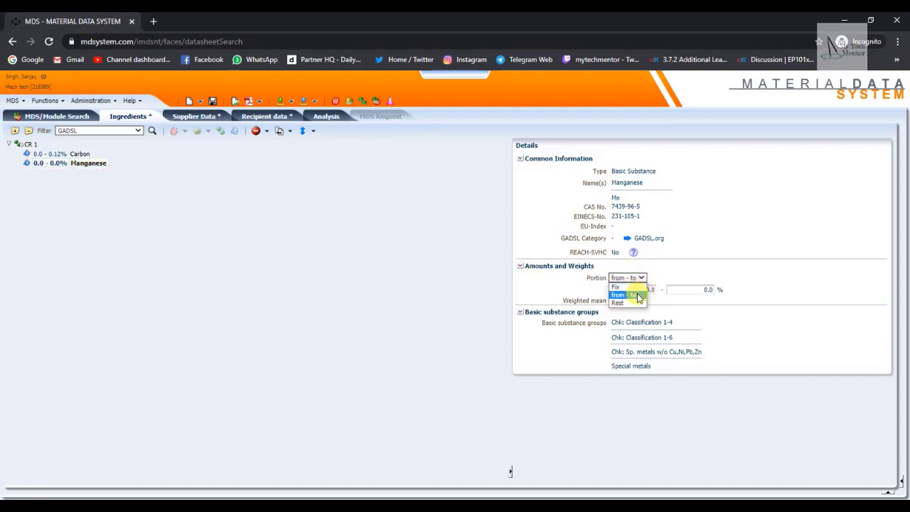
{"action": "left_click", "coordinate": [639, 294]}
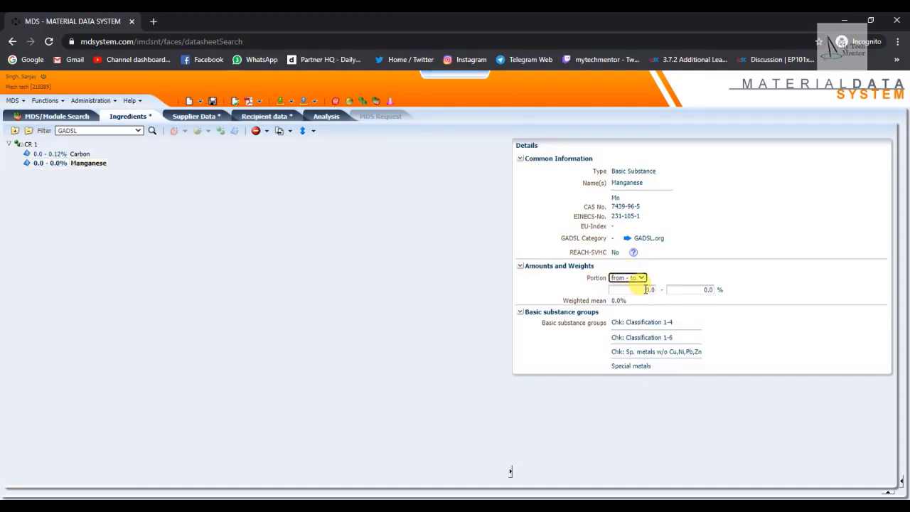
{"action": "left_click", "coordinate": [705, 289]}
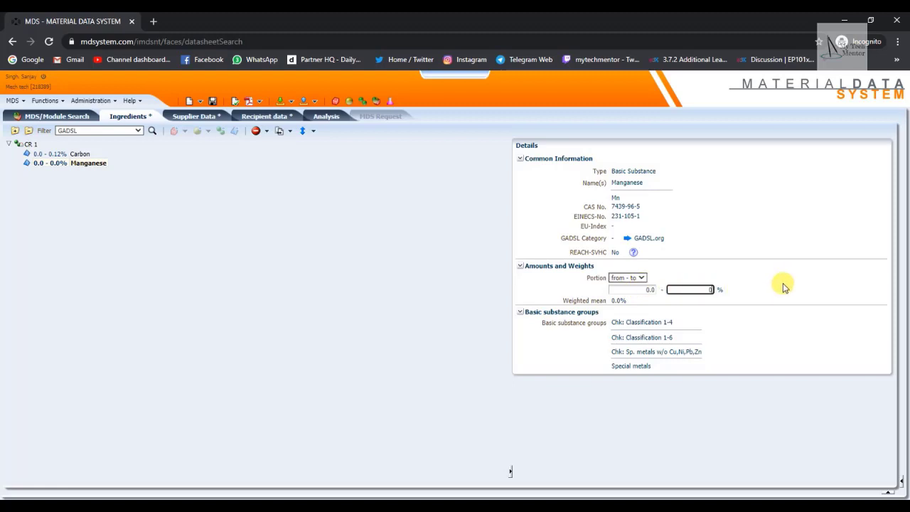
{"action": "key", "text": "Return"}
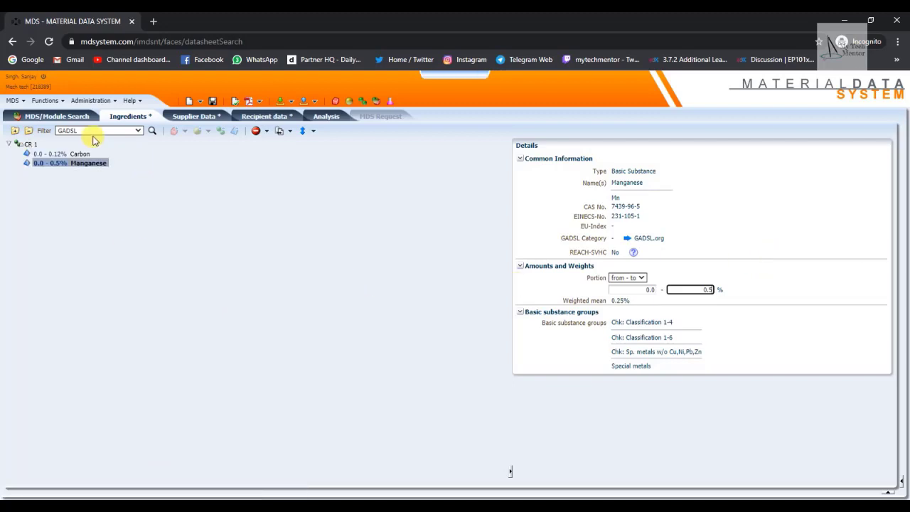
Search the basic substances for sulphur and add Sulphur (synonym Brimstone) as an ingredient of CR 1
{"action": "left_click", "coordinate": [28, 144]}
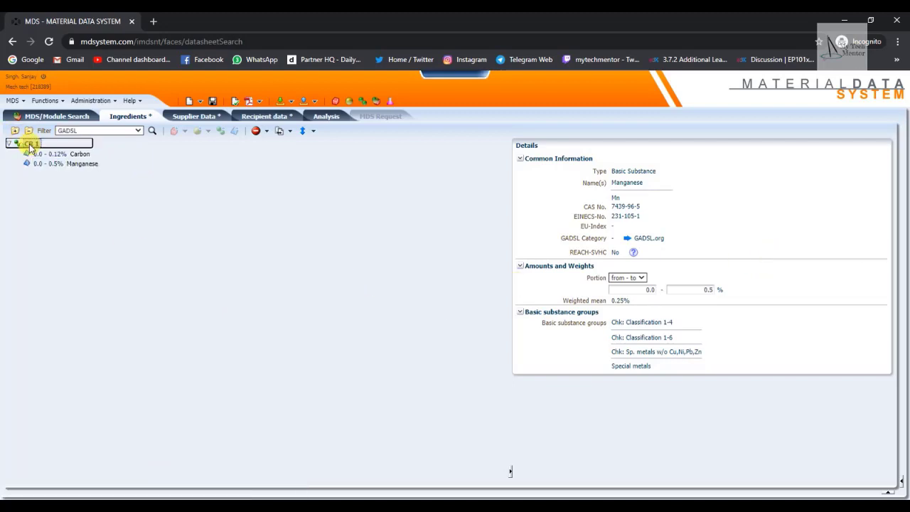
{"action": "right_click", "coordinate": [28, 144]}
{"action": "mouse_move", "coordinate": [96, 150]}
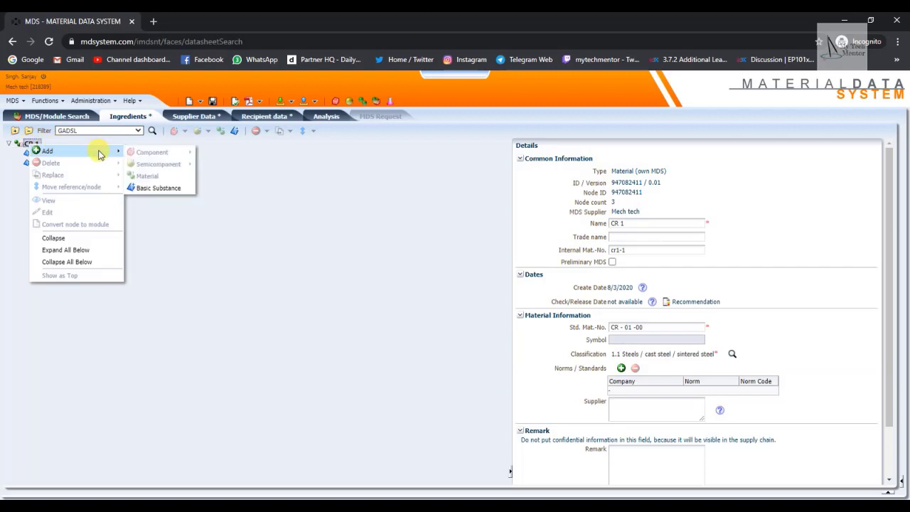
{"action": "left_click", "coordinate": [156, 189]}
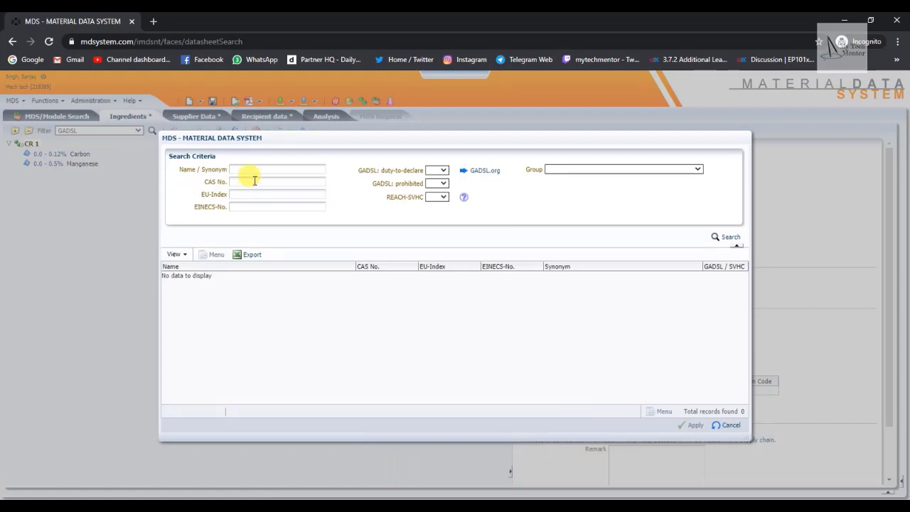
{"action": "left_click", "coordinate": [259, 170]}
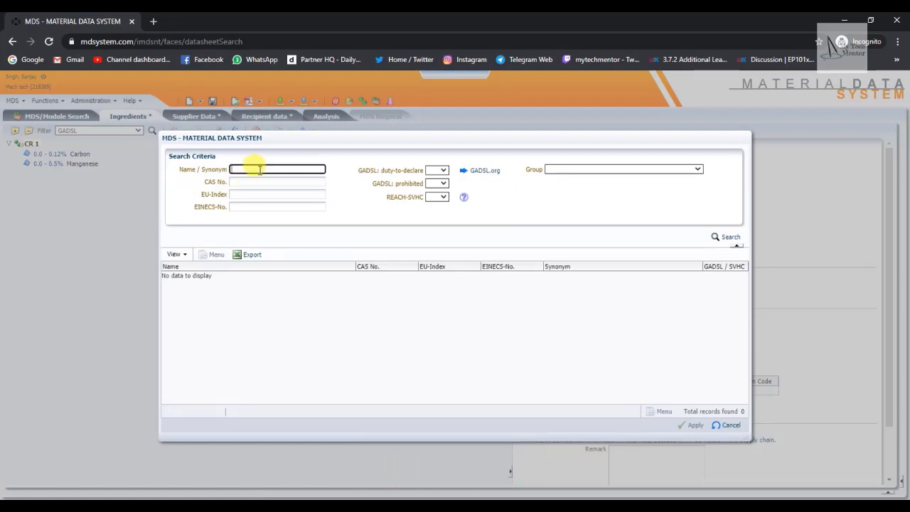
{"action": "type", "text": "sulphur"}
{"action": "left_click", "coordinate": [728, 239]}
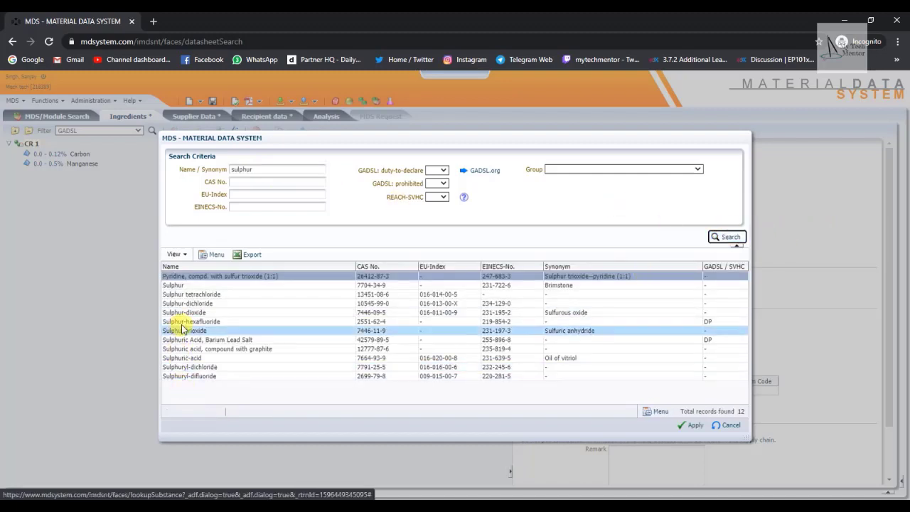
{"action": "left_click", "coordinate": [174, 285]}
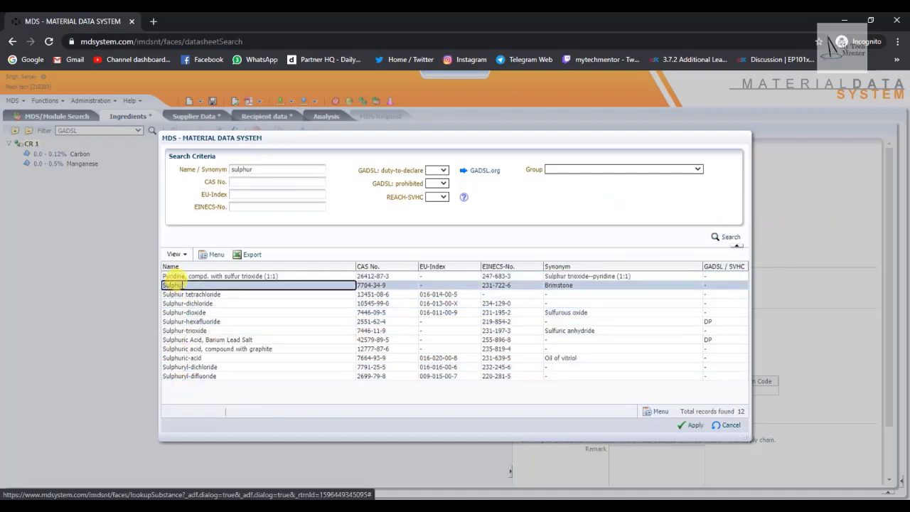
{"action": "left_click", "coordinate": [690, 424]}
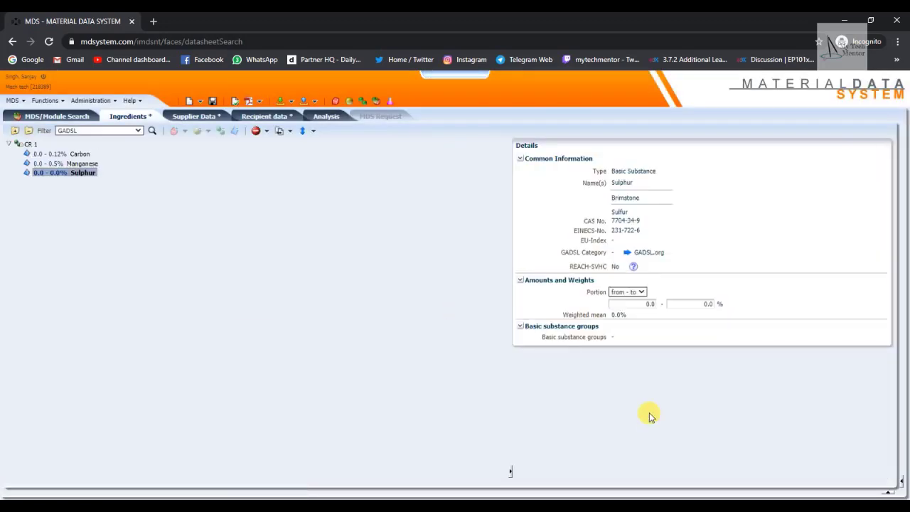
Set the sulphur ingredient's portion range to 0.0 to 0.035 %
{"action": "left_click", "coordinate": [639, 304]}
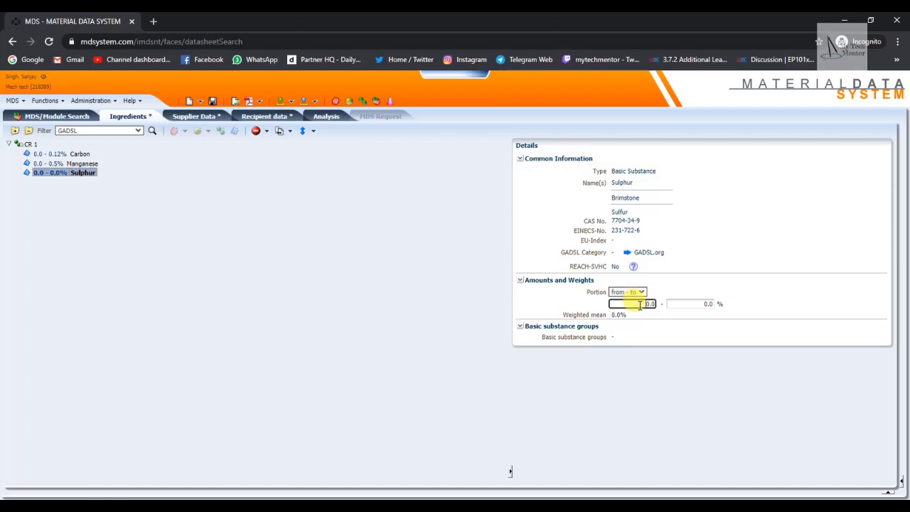
{"action": "key", "text": "Tab"}
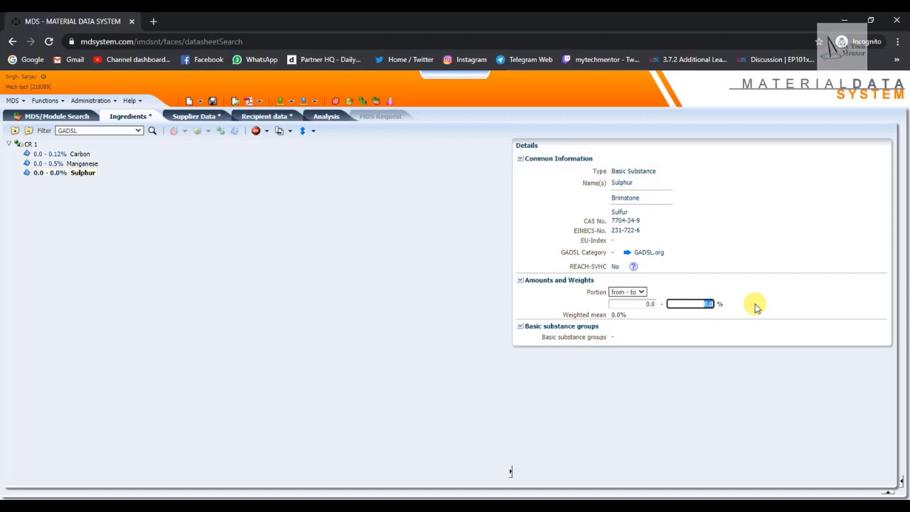
{"action": "type", "text": "0.035"}
{"action": "key", "text": "Tab"}
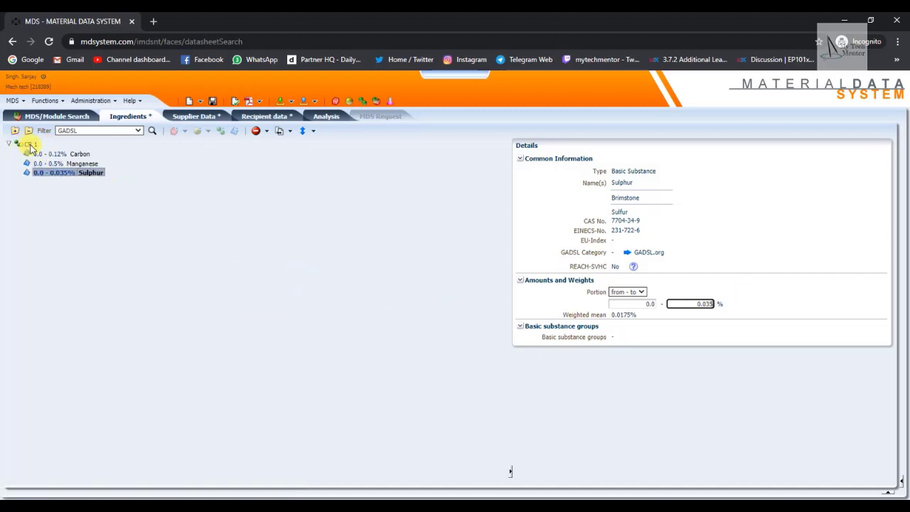
Search the basic substances for phosphorus and add Phosphorus (synonym Red phosphorus) as an ingredient of CR 1
{"action": "left_click", "coordinate": [30, 145]}
{"action": "right_click", "coordinate": [30, 145]}
{"action": "mouse_move", "coordinate": [98, 153]}
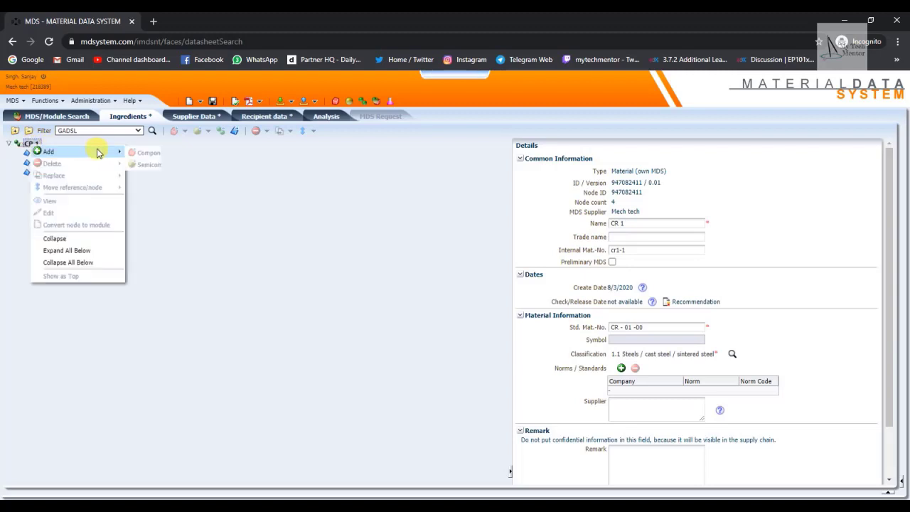
{"action": "left_click", "coordinate": [158, 186]}
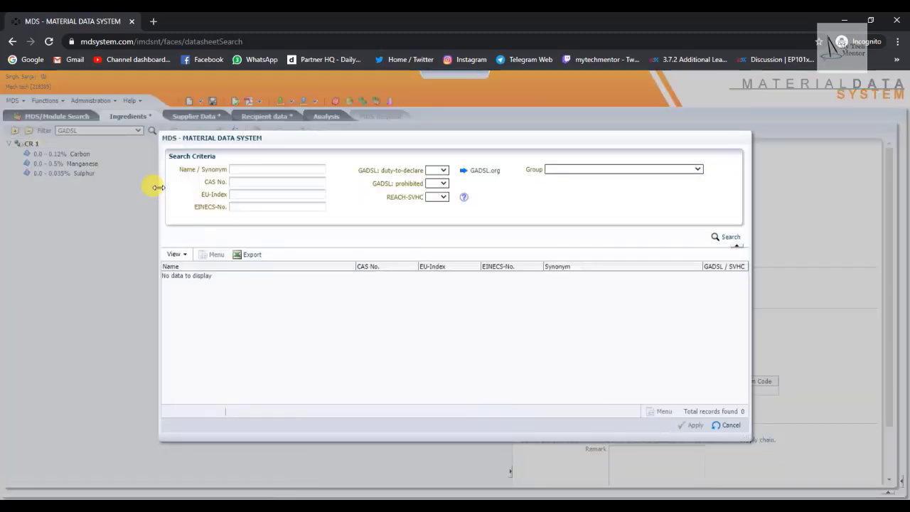
{"action": "left_click", "coordinate": [253, 169]}
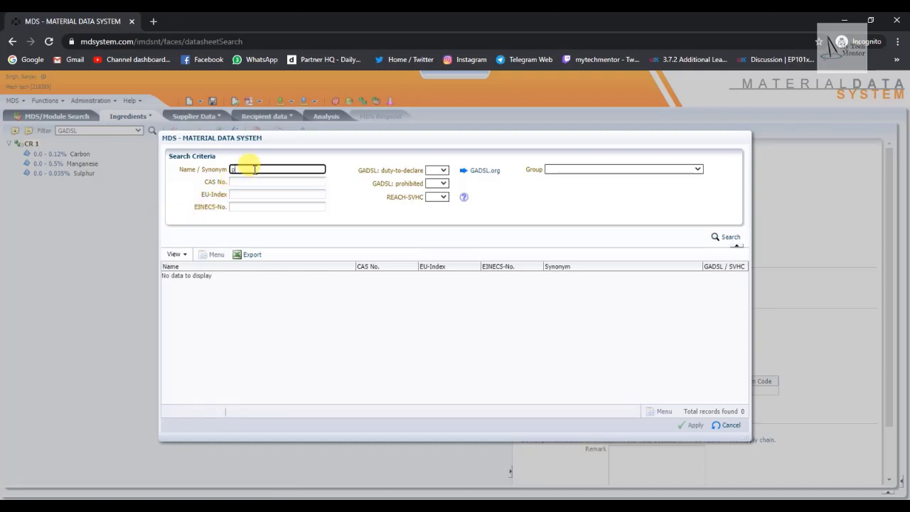
{"action": "type", "text": "phosphorus"}
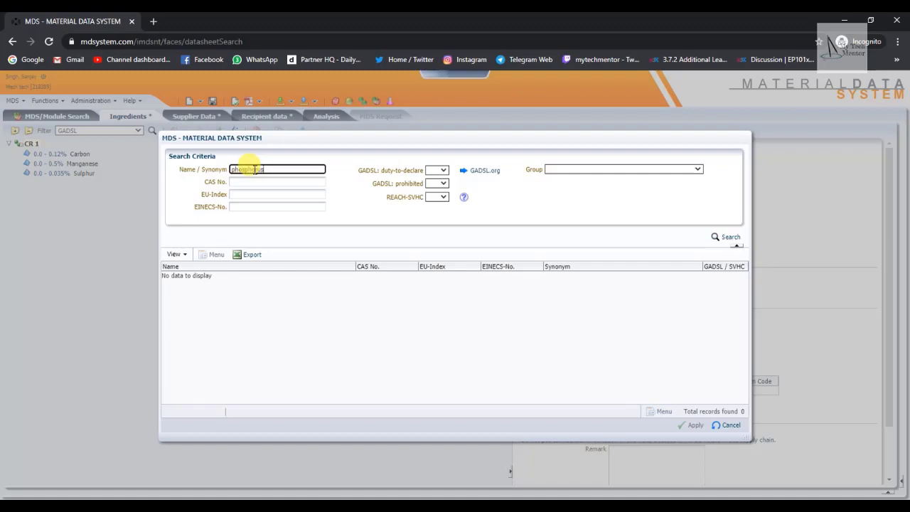
{"action": "left_click", "coordinate": [716, 240]}
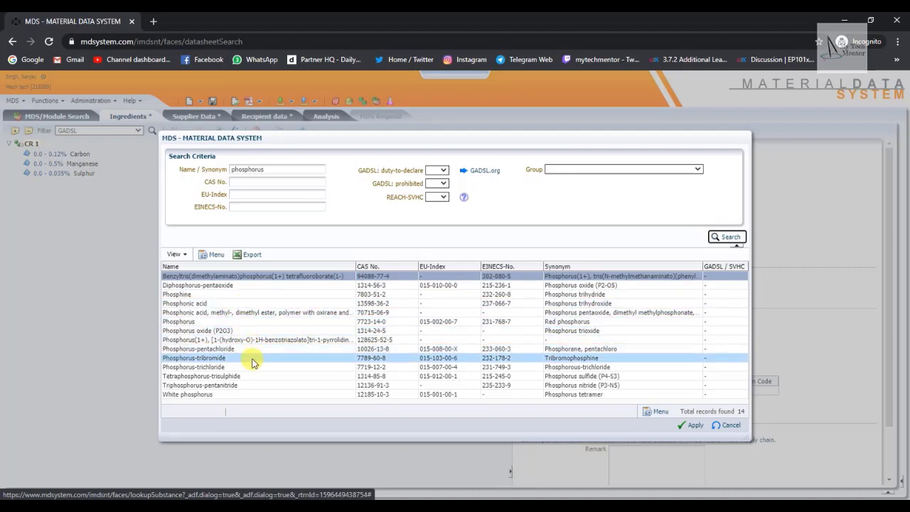
{"action": "left_click", "coordinate": [245, 323]}
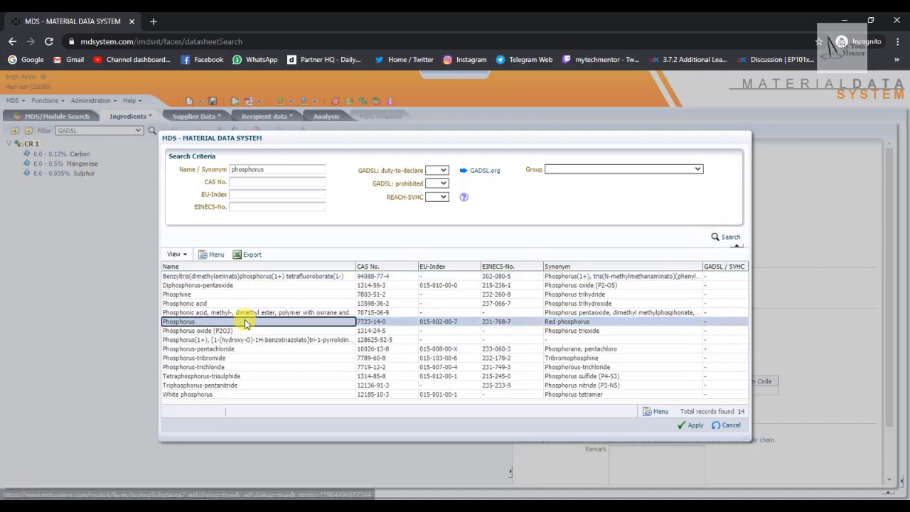
{"action": "left_click", "coordinate": [693, 425]}
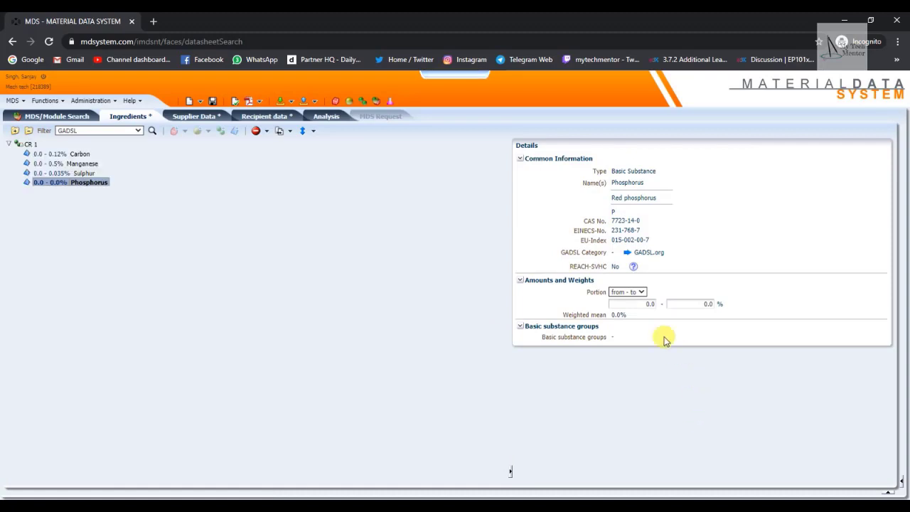
Set the phosphorus ingredient's portion range to 0.0 to 0.04 %
{"action": "left_click", "coordinate": [683, 303]}
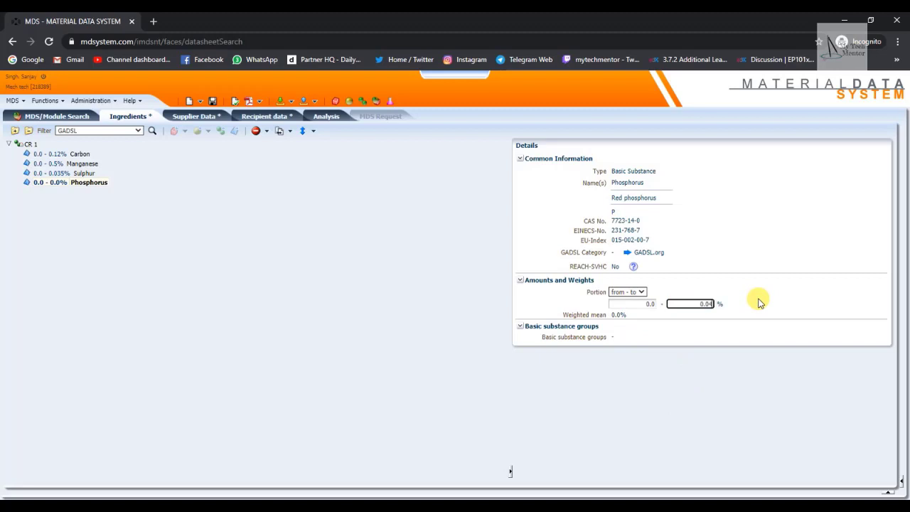
{"action": "type", "text": "0.04"}
{"action": "left_click", "coordinate": [756, 298]}
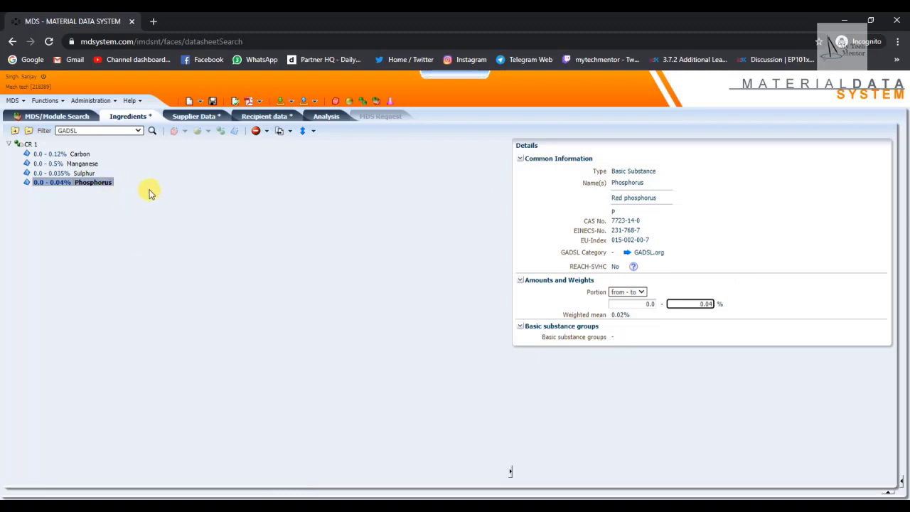
Search the basic substances for iron and add Iron (synonym Fe) as an ingredient of CR 1
{"action": "left_click", "coordinate": [28, 145]}
{"action": "right_click", "coordinate": [30, 145]}
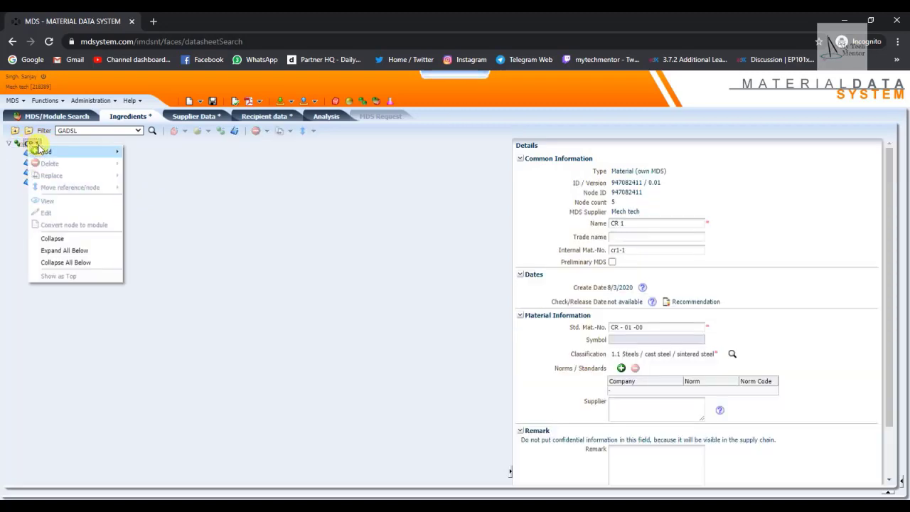
{"action": "mouse_move", "coordinate": [84, 157]}
{"action": "left_click", "coordinate": [148, 188]}
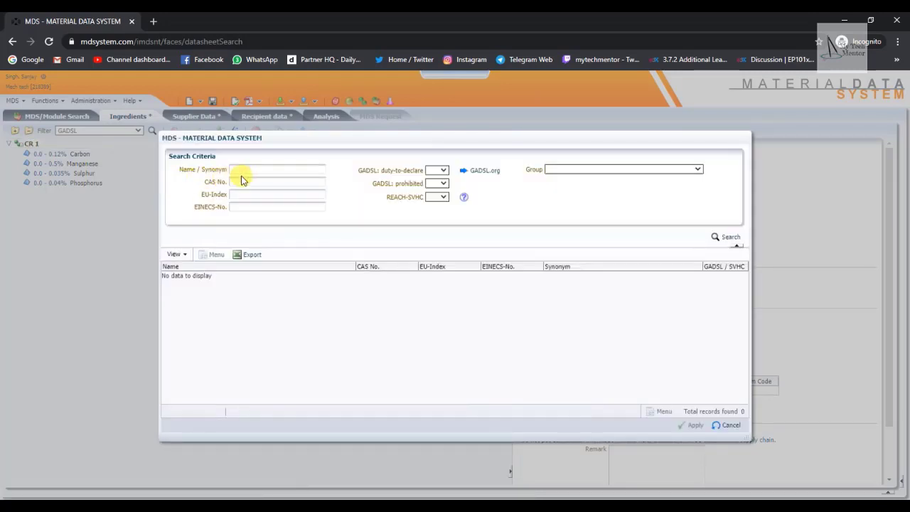
{"action": "left_click", "coordinate": [253, 170]}
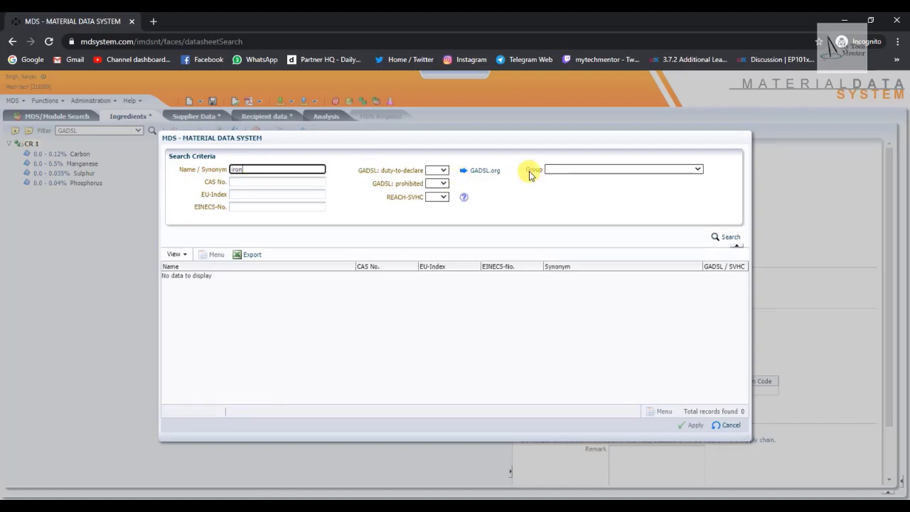
{"action": "left_click", "coordinate": [738, 238]}
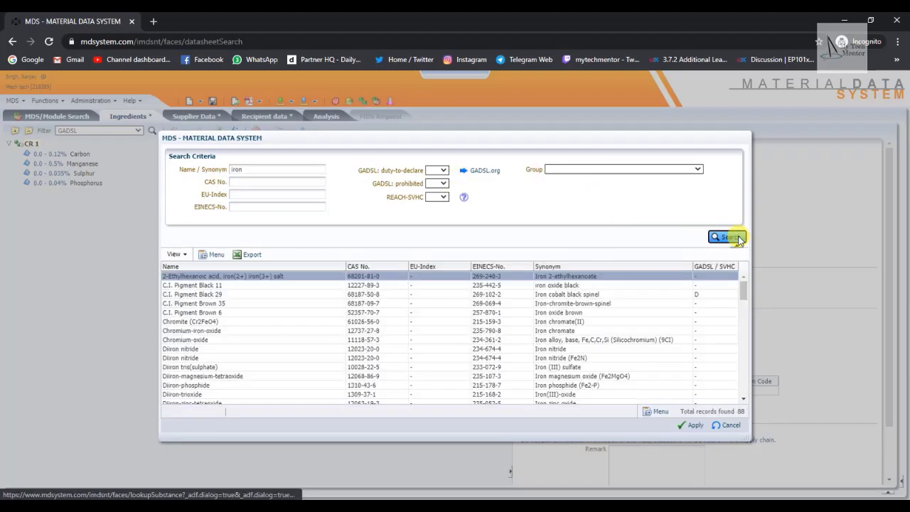
{"action": "scroll", "coordinate": [557, 313], "scroll_direction": "down", "scroll_amount": 5}
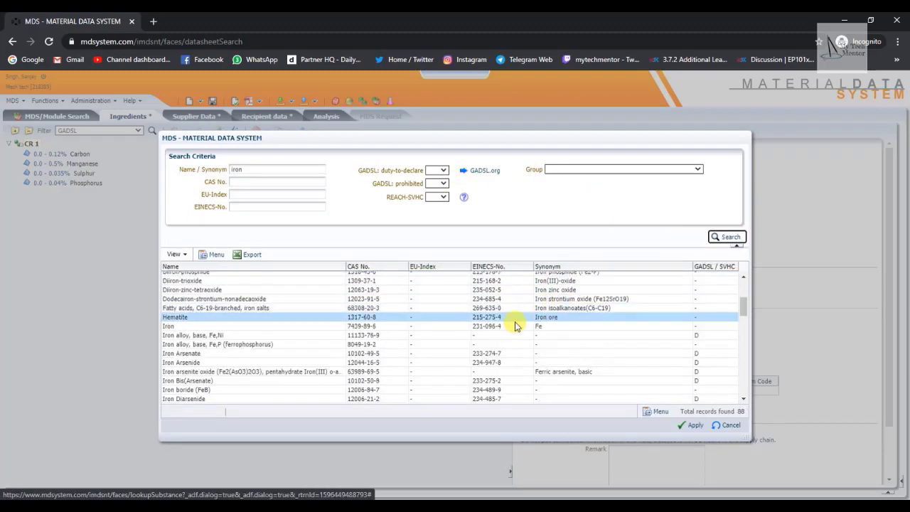
{"action": "left_click", "coordinate": [550, 327]}
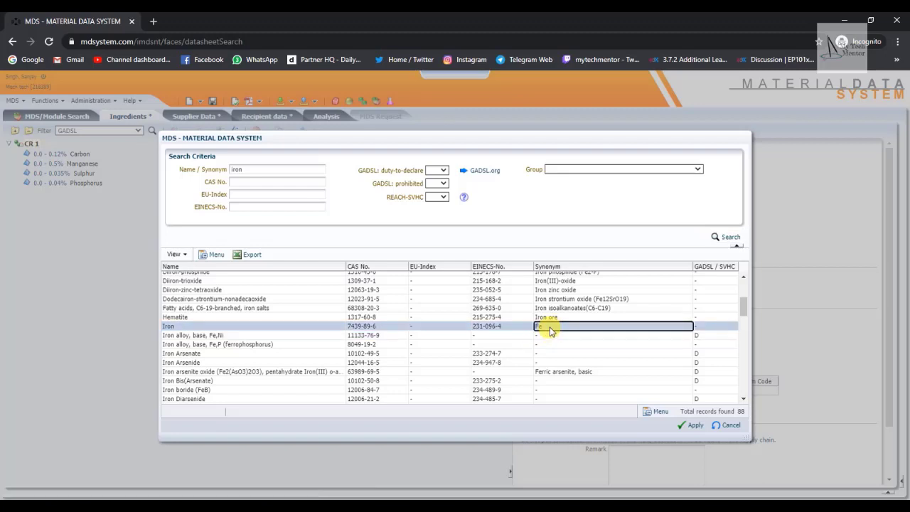
{"action": "left_click", "coordinate": [695, 425]}
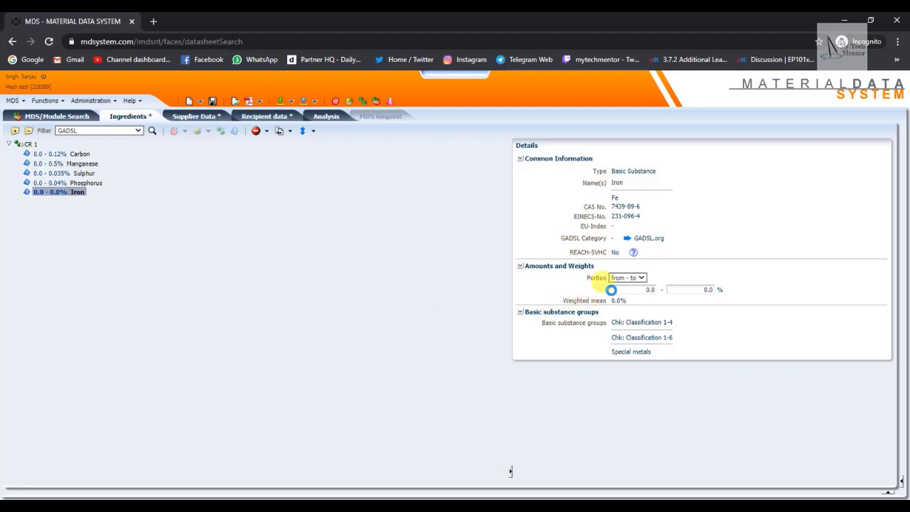
Set the iron ingredient's portion type to Rest and return to the details of the CR 1 material
{"action": "left_click", "coordinate": [642, 278]}
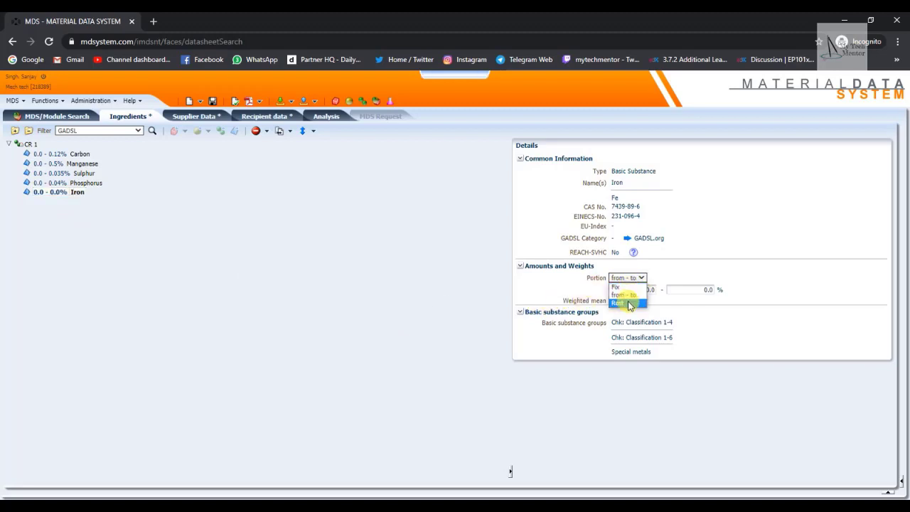
{"action": "left_click", "coordinate": [629, 302]}
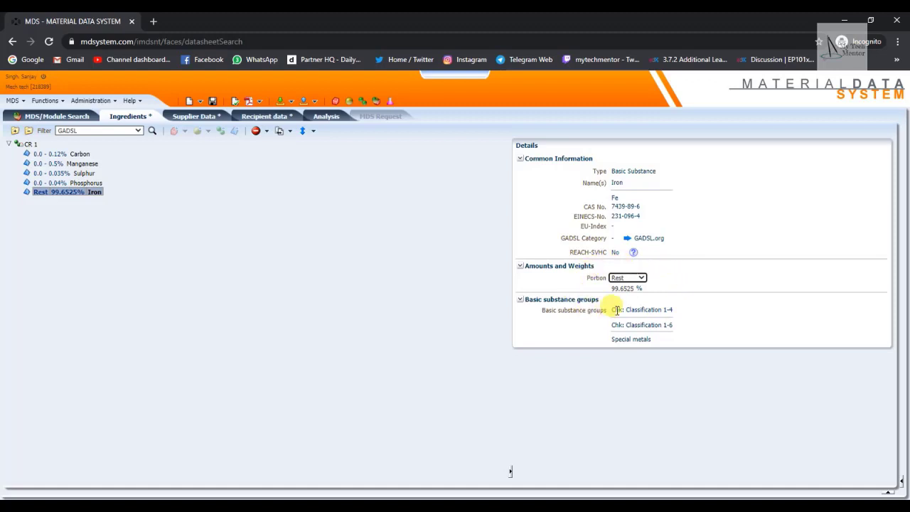
{"action": "left_click", "coordinate": [443, 342]}
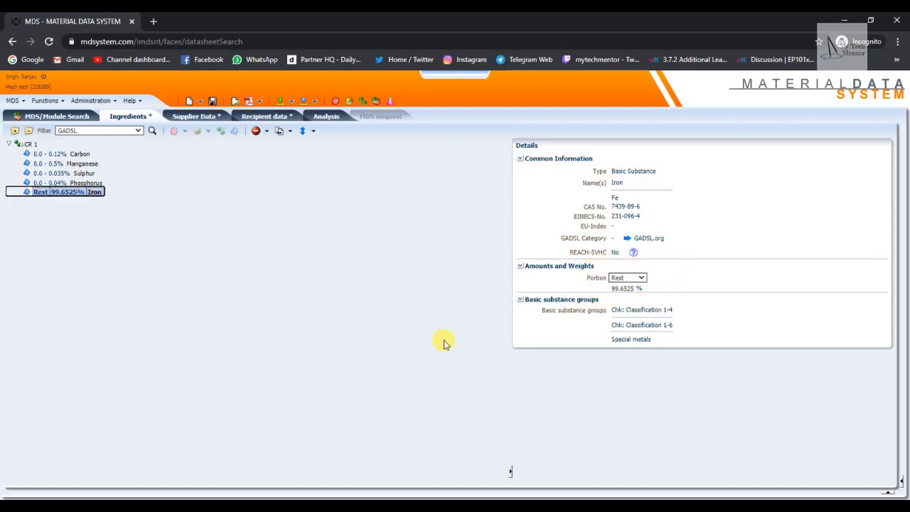
{"action": "left_click", "coordinate": [31, 145]}
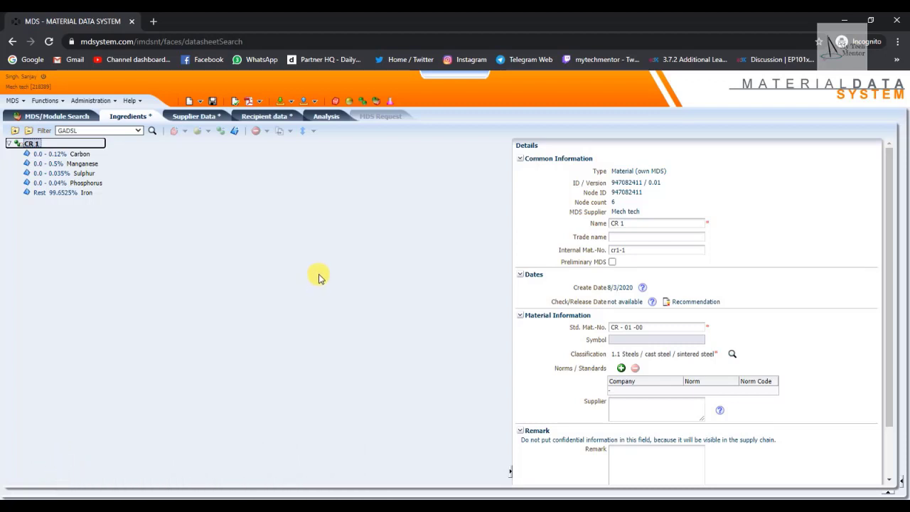
{"action": "left_click", "coordinate": [657, 224]}
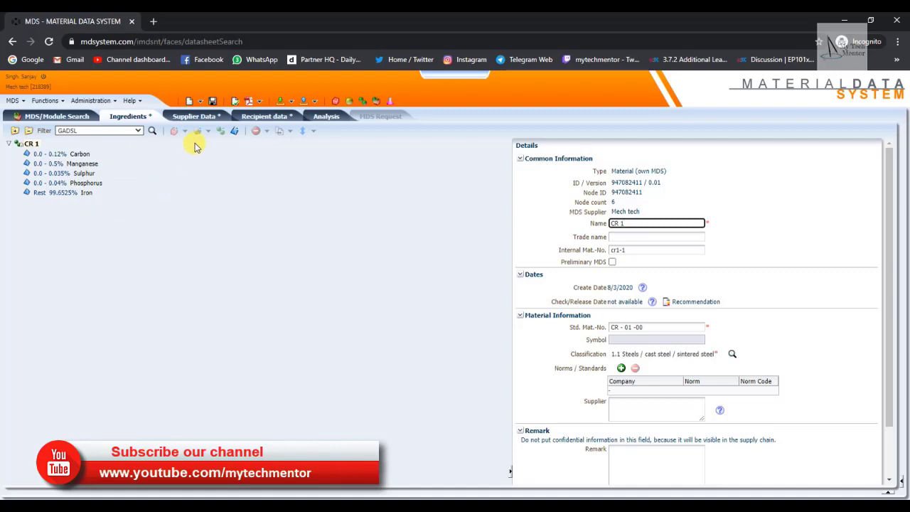
Assign a contact person to the CR 1 datasheet in its supplier data
{"action": "left_click", "coordinate": [195, 118]}
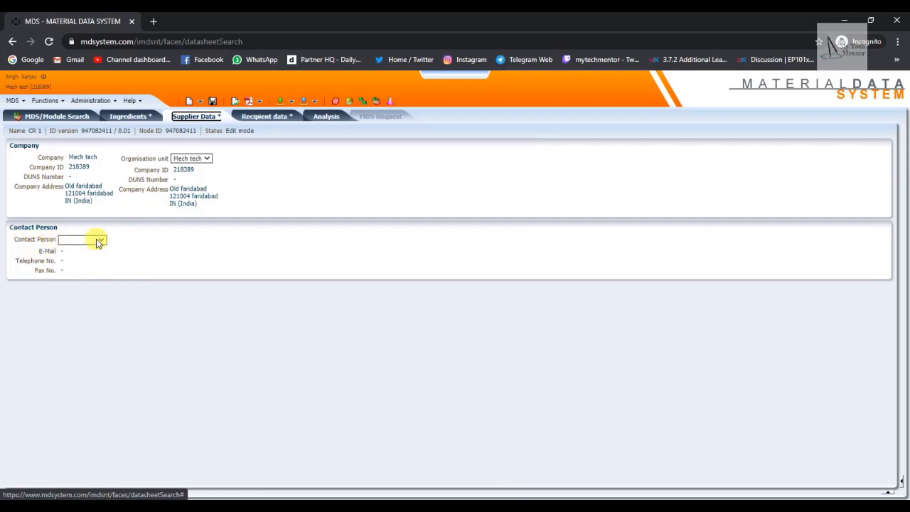
{"action": "left_click", "coordinate": [103, 239]}
{"action": "left_click", "coordinate": [92, 258]}
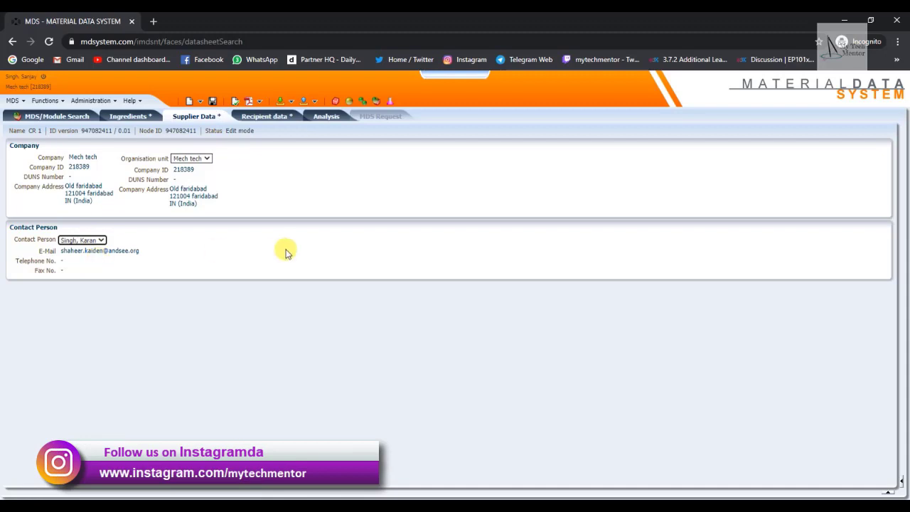
Release the CR 1 datasheet for internal use from its recipient data and confirm the release
{"action": "left_click", "coordinate": [270, 118]}
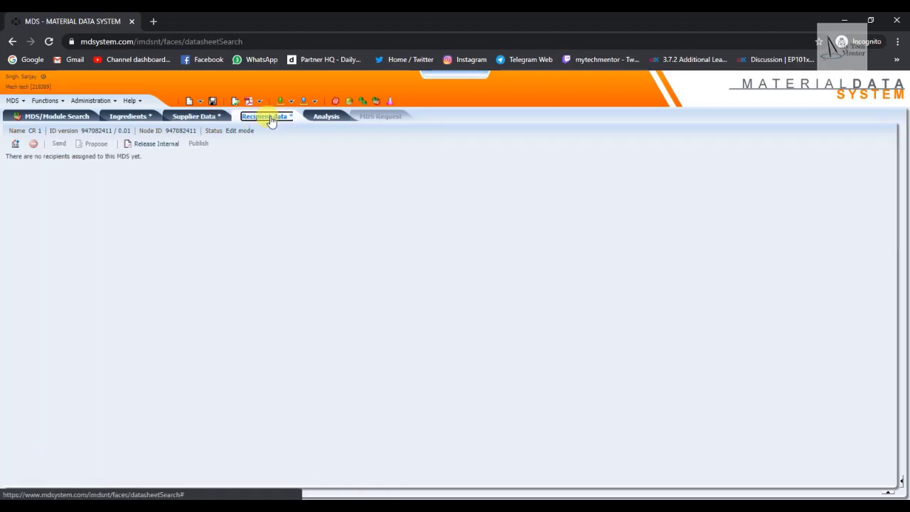
{"action": "left_click", "coordinate": [174, 145]}
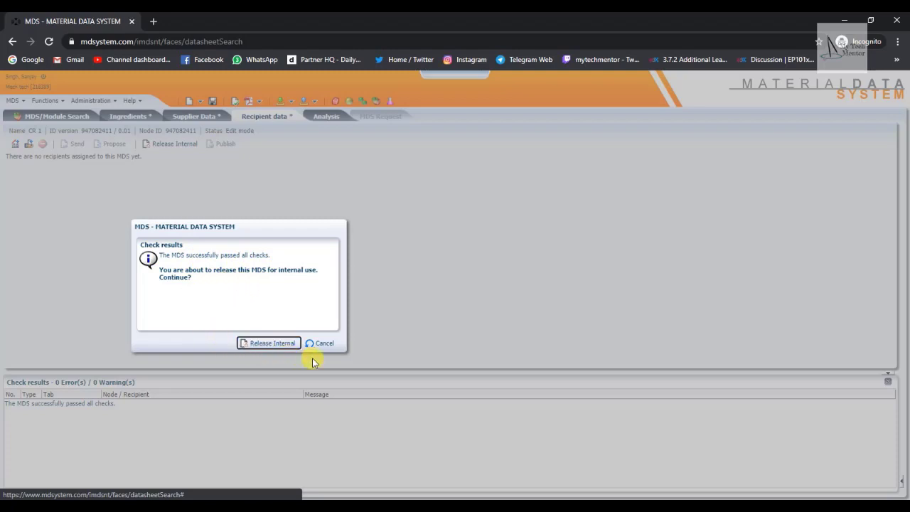
{"action": "left_click", "coordinate": [271, 344]}
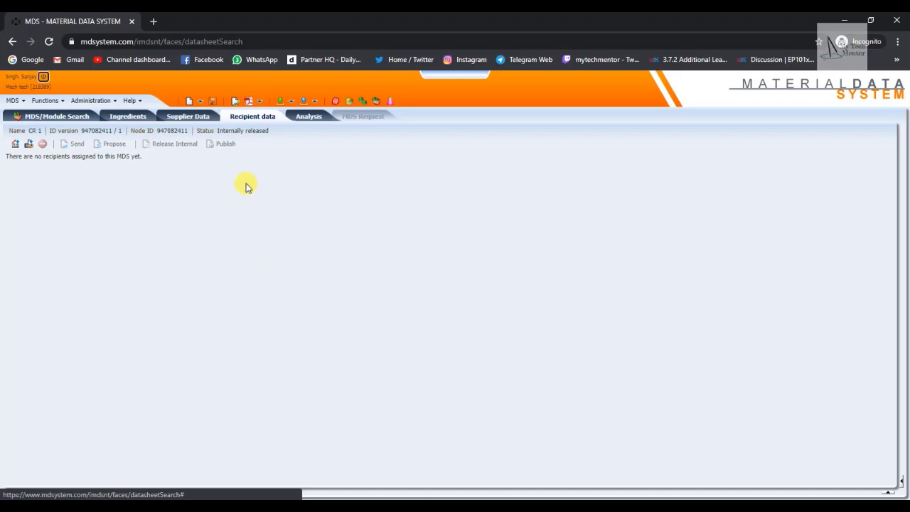
{"action": "left_click", "coordinate": [191, 101]}
{"action": "mouse_move", "coordinate": [200, 116]}
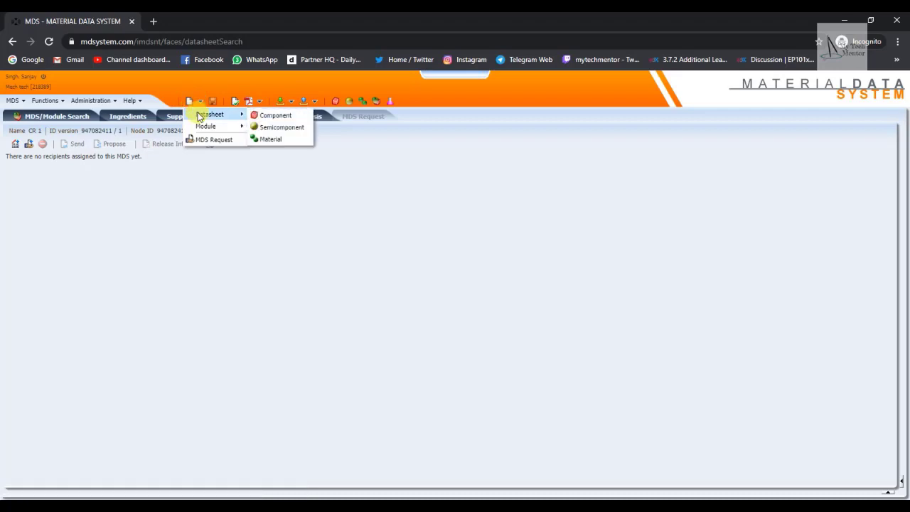
{"action": "left_click", "coordinate": [281, 117]}
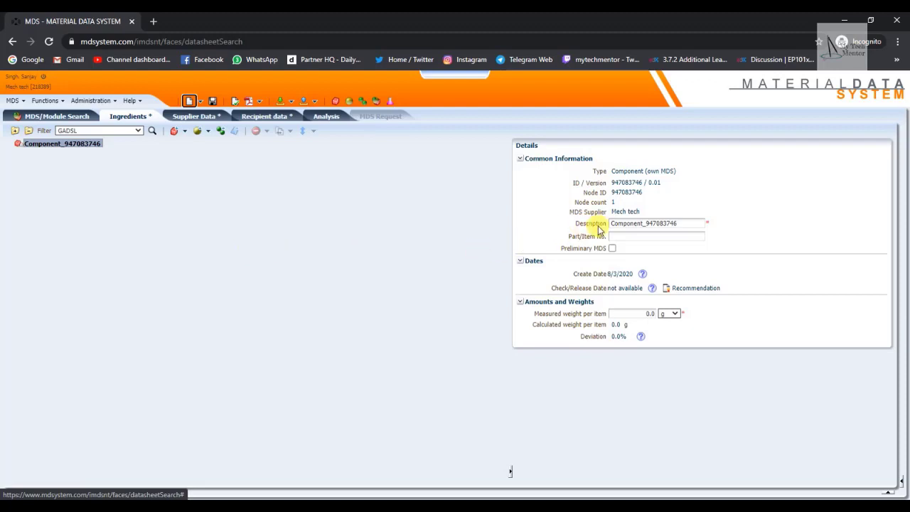
{"action": "left_click_drag", "start_coordinate": [687, 224], "coordinate": [577, 222]}
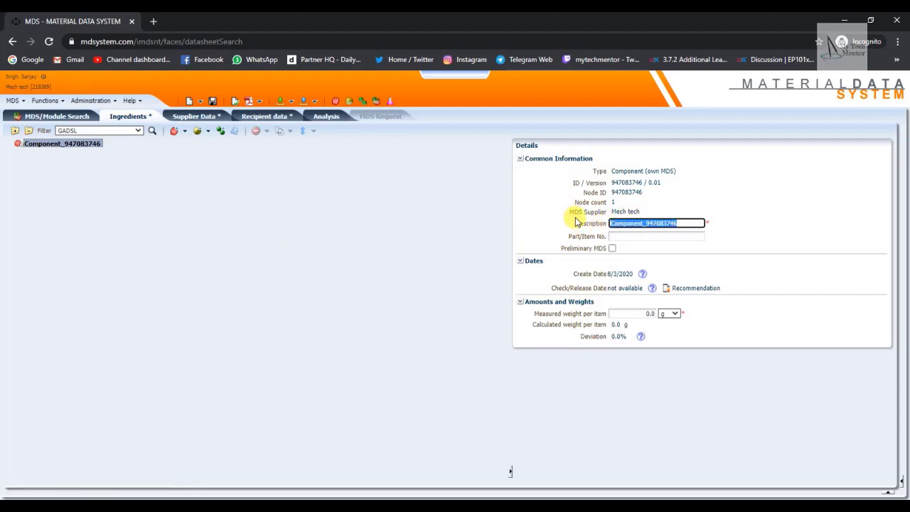
{"action": "type", "text": "Bracket"}
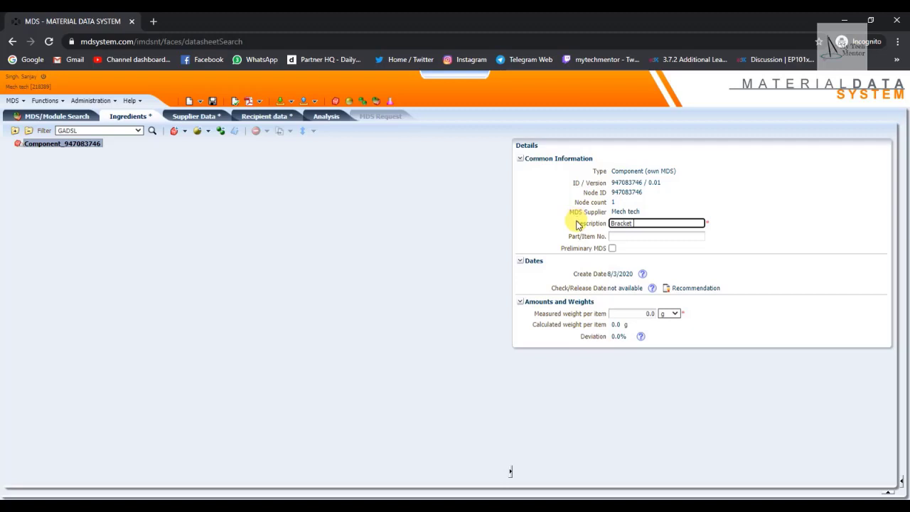
{"action": "left_click", "coordinate": [630, 236]}
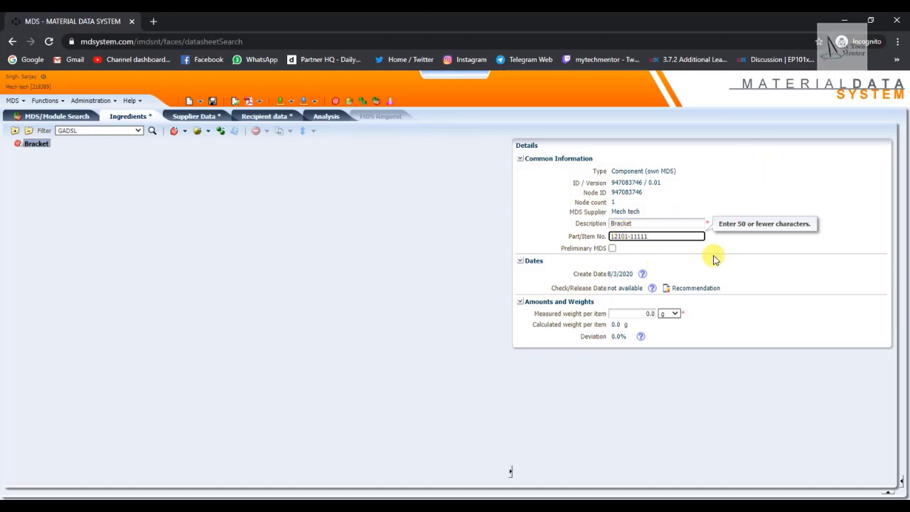
{"action": "left_click", "coordinate": [644, 247]}
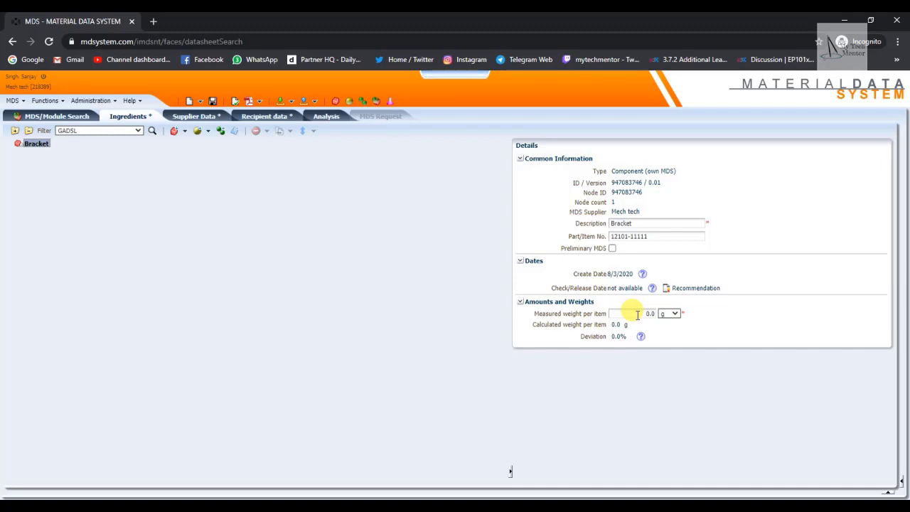
Set the Bracket component's measured weight per item to 1000 g, keeping grams as the unit
{"action": "left_click_drag", "start_coordinate": [646, 314], "coordinate": [661, 312]}
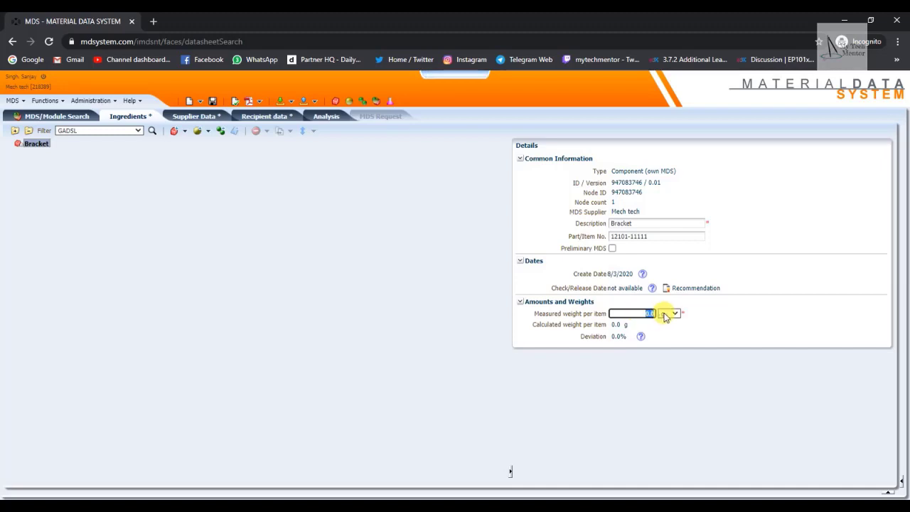
{"action": "type", "text": "1000"}
{"action": "left_click", "coordinate": [687, 371]}
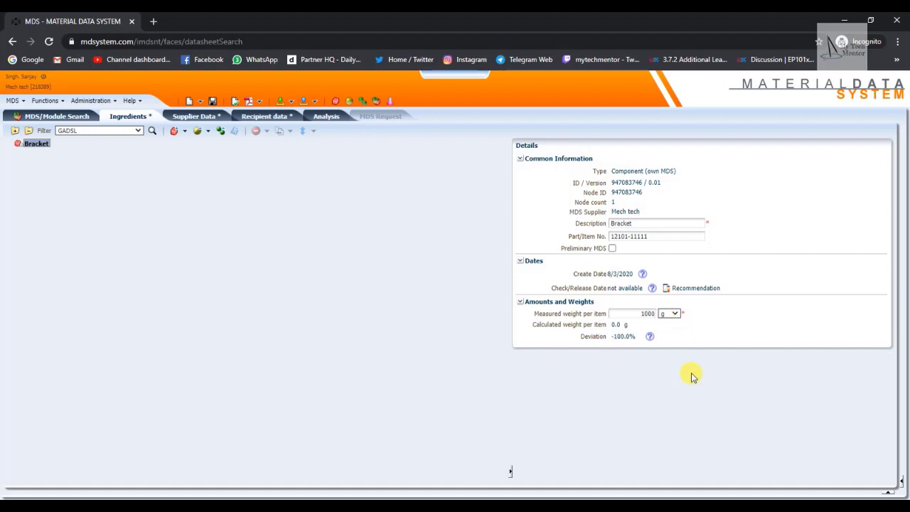
{"action": "left_click", "coordinate": [675, 313]}
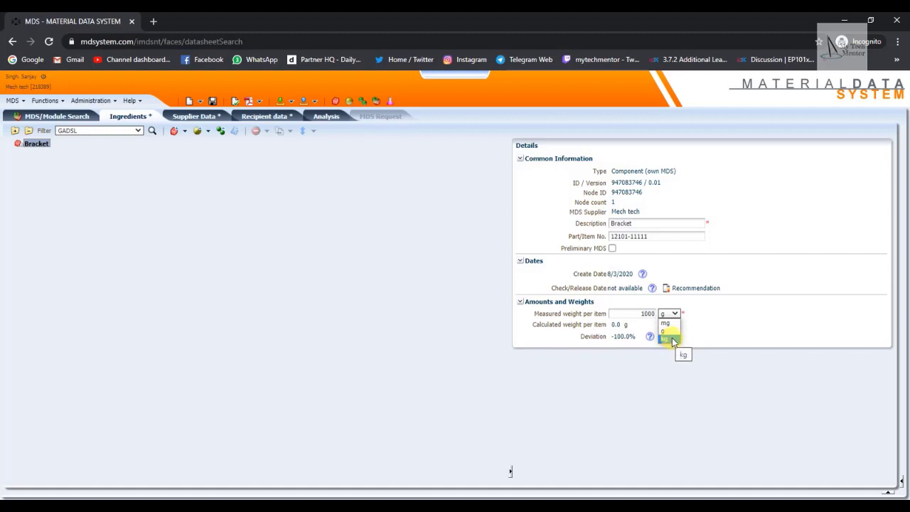
{"action": "left_click", "coordinate": [667, 363]}
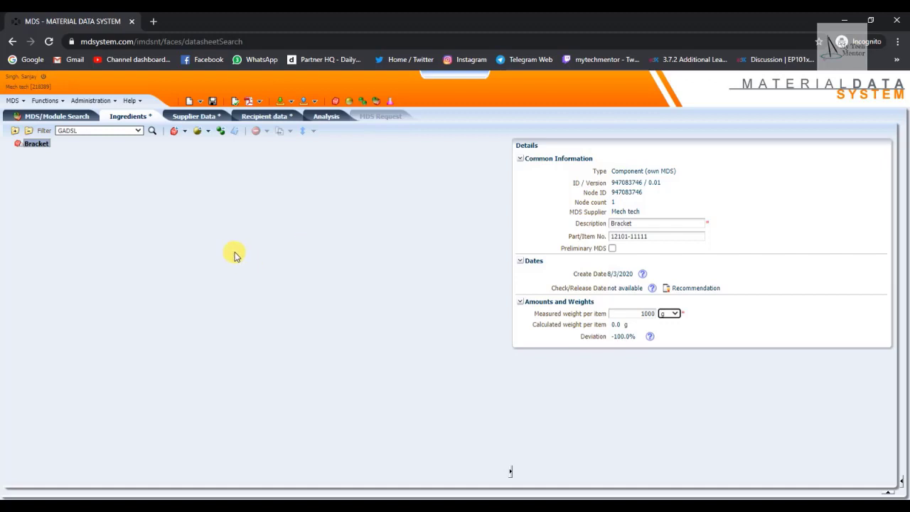
{"action": "right_click", "coordinate": [35, 148]}
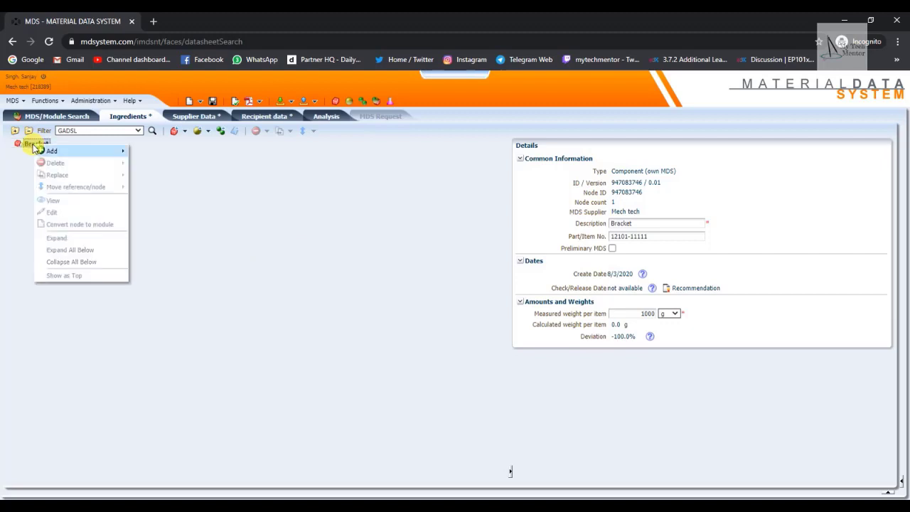
{"action": "mouse_move", "coordinate": [50, 149]}
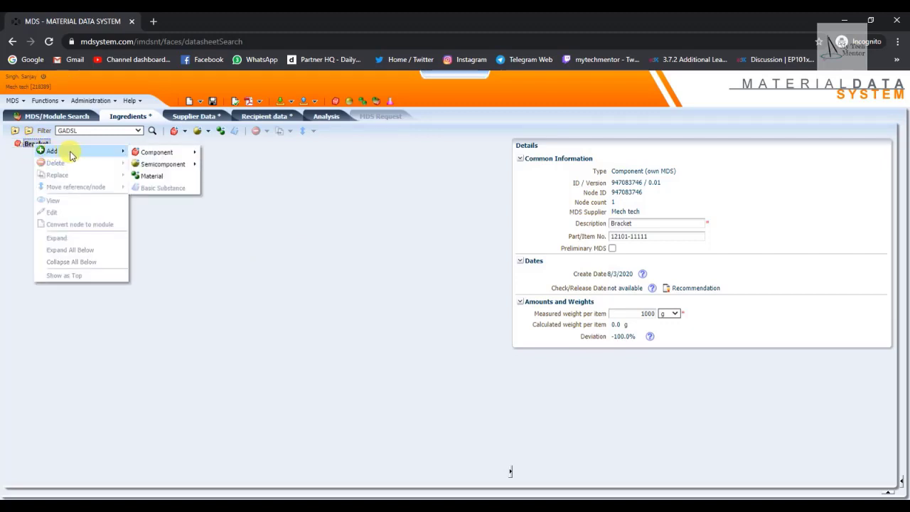
{"action": "mouse_move", "coordinate": [165, 154]}
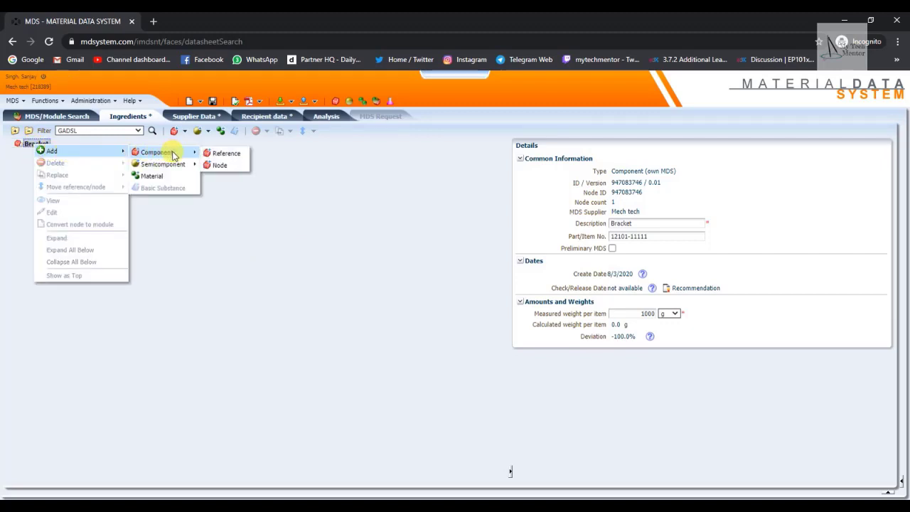
{"action": "left_click", "coordinate": [221, 152]}
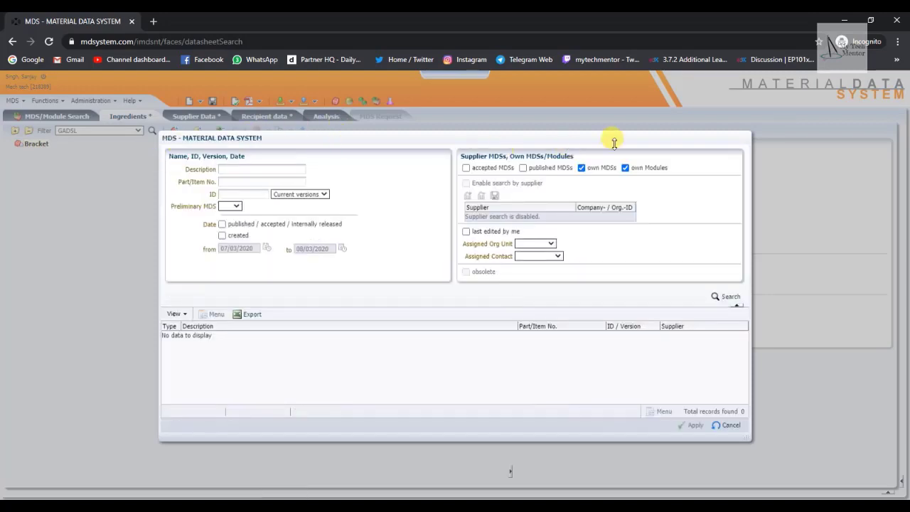
{"action": "left_click", "coordinate": [244, 169]}
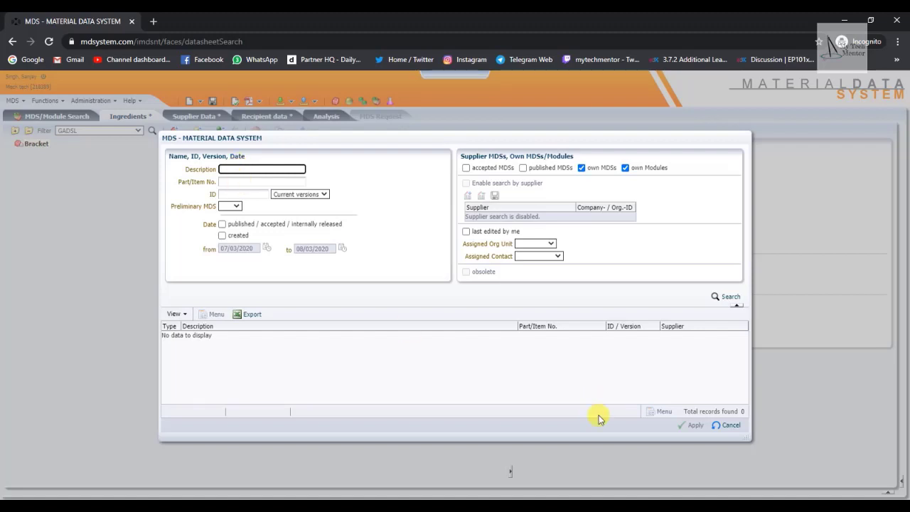
{"action": "left_click", "coordinate": [726, 424]}
Add a component node under the top-level Bracket component and give it the description Bracket a
{"action": "left_click", "coordinate": [34, 144]}
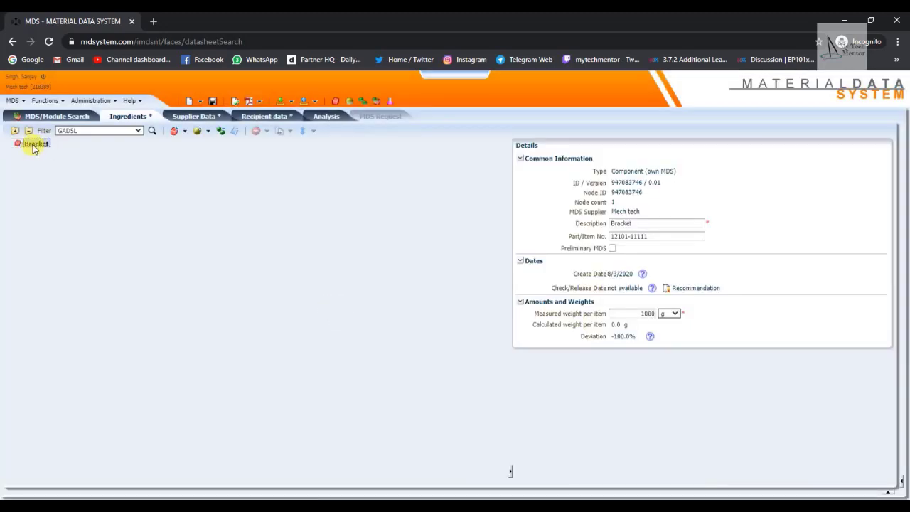
{"action": "right_click", "coordinate": [34, 145]}
{"action": "mouse_move", "coordinate": [59, 153]}
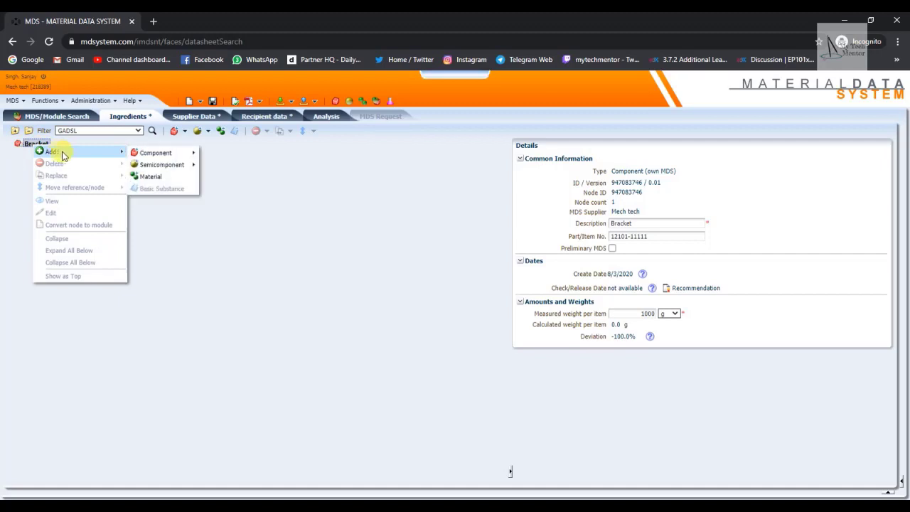
{"action": "mouse_move", "coordinate": [186, 155]}
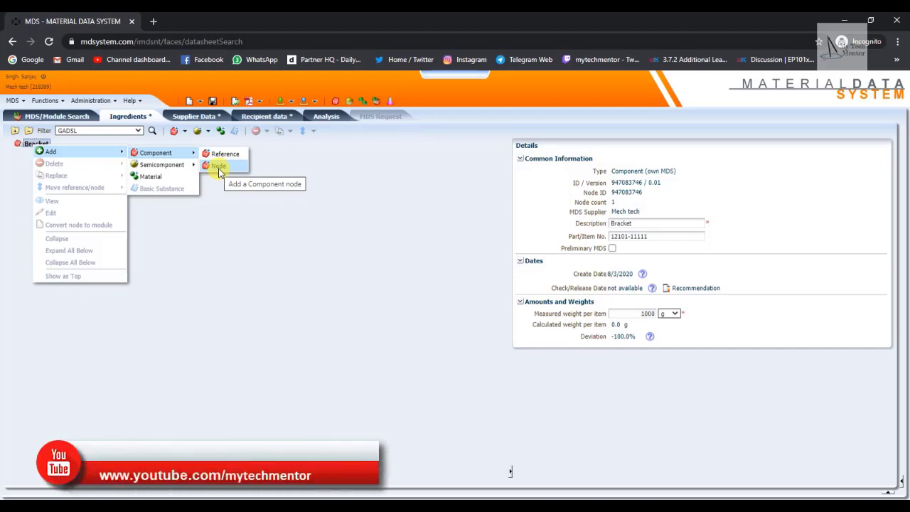
{"action": "left_click", "coordinate": [218, 167]}
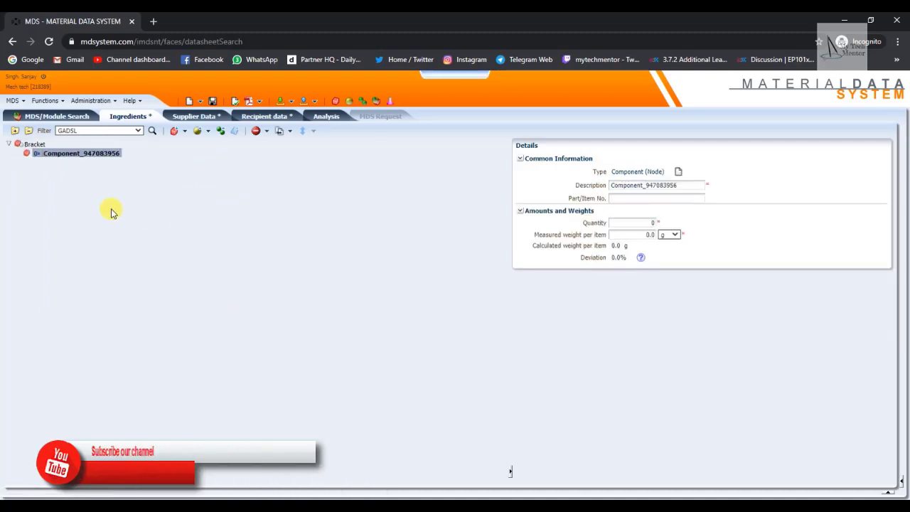
{"action": "left_click", "coordinate": [688, 185]}
{"action": "left_click_drag", "start_coordinate": [688, 185], "coordinate": [568, 189]}
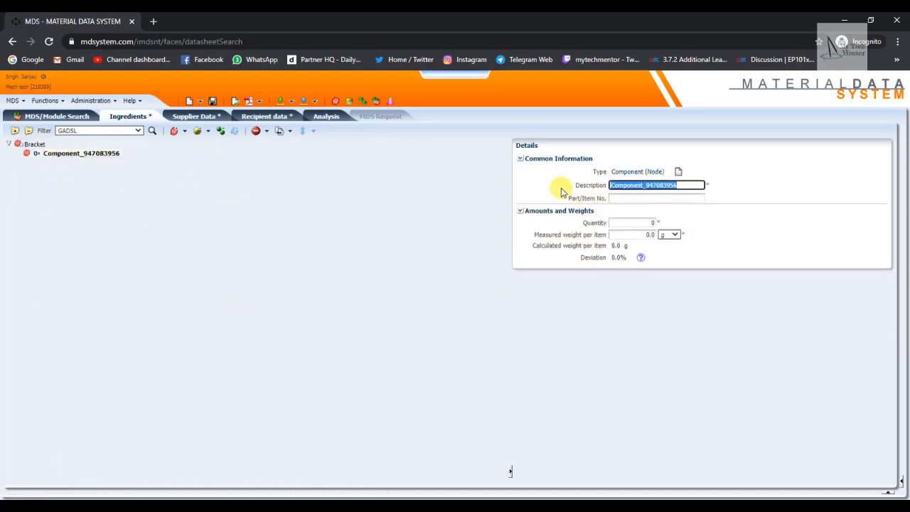
{"action": "type", "text": "B"}
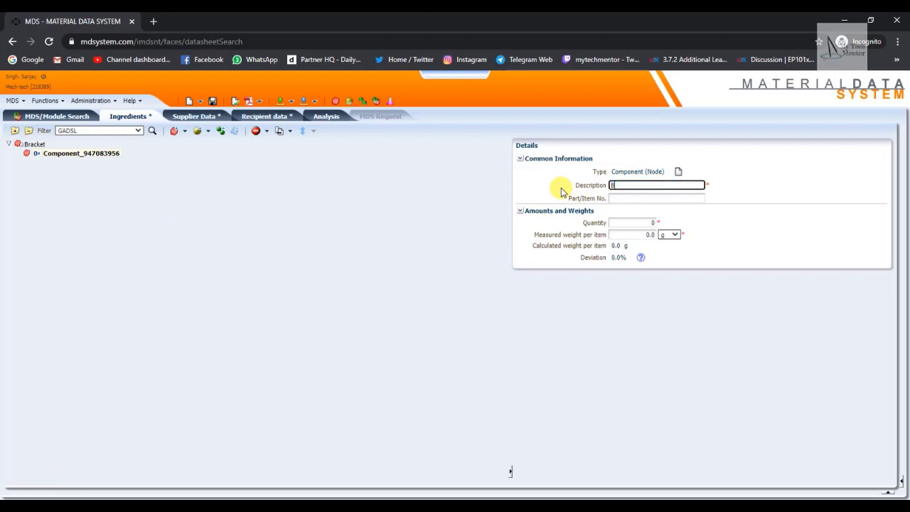
{"action": "type", "text": "racket"}
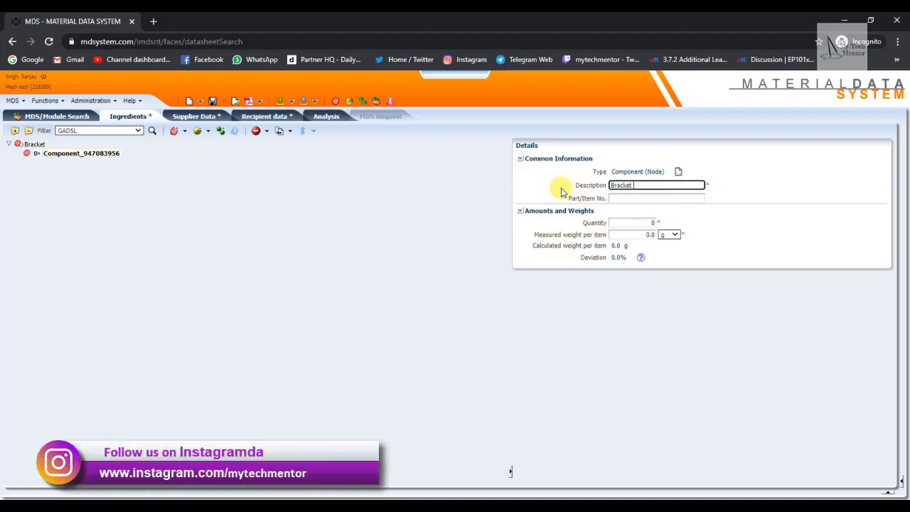
{"action": "type", "text": " a"}
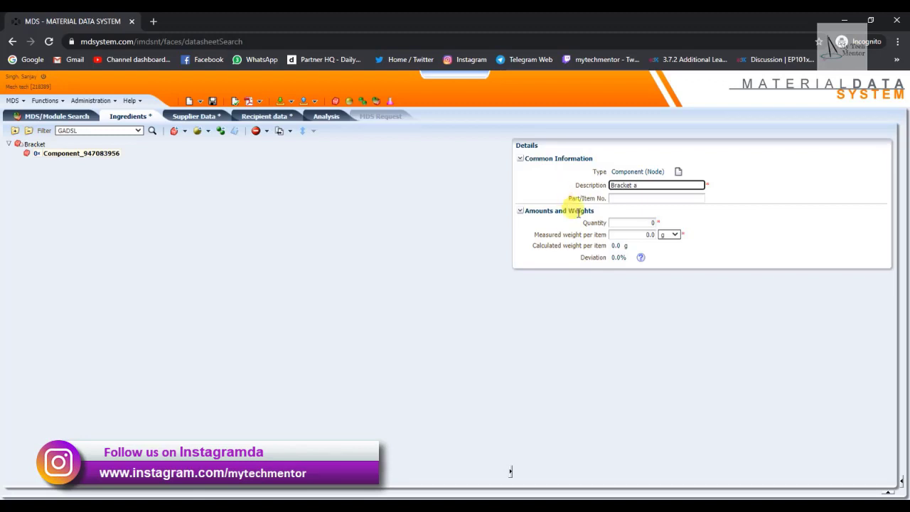
Give the Bracket a node part/item number 1101, quantity 1 and a measured weight per item of 300 g
{"action": "left_click", "coordinate": [632, 199]}
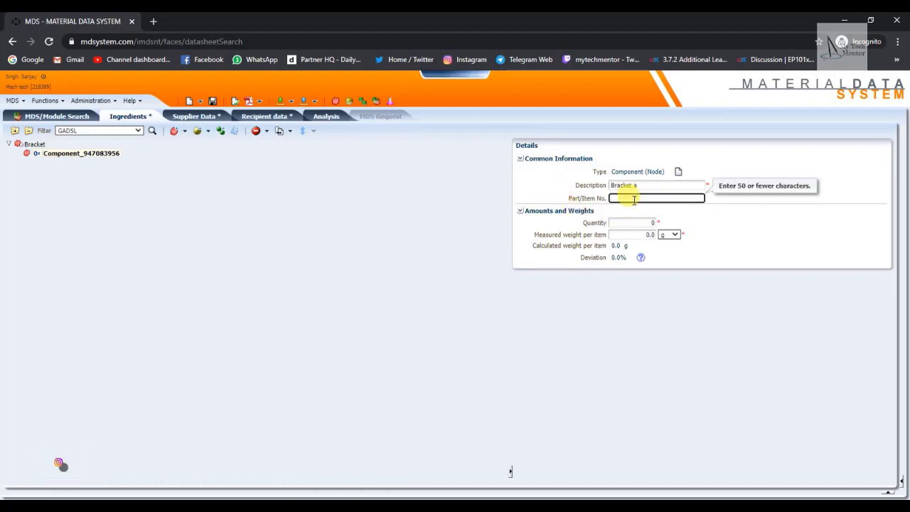
{"action": "type", "text": "110"}
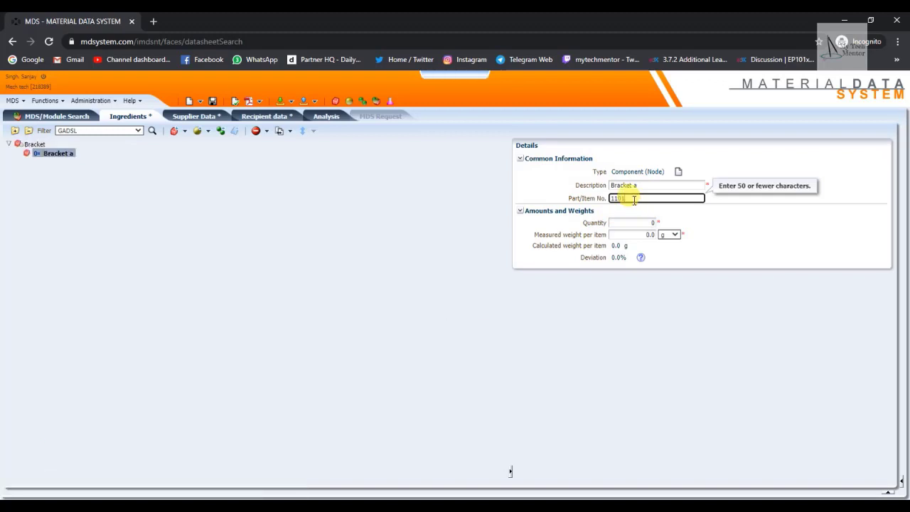
{"action": "type", "text": "1"}
{"action": "left_click", "coordinate": [637, 221]}
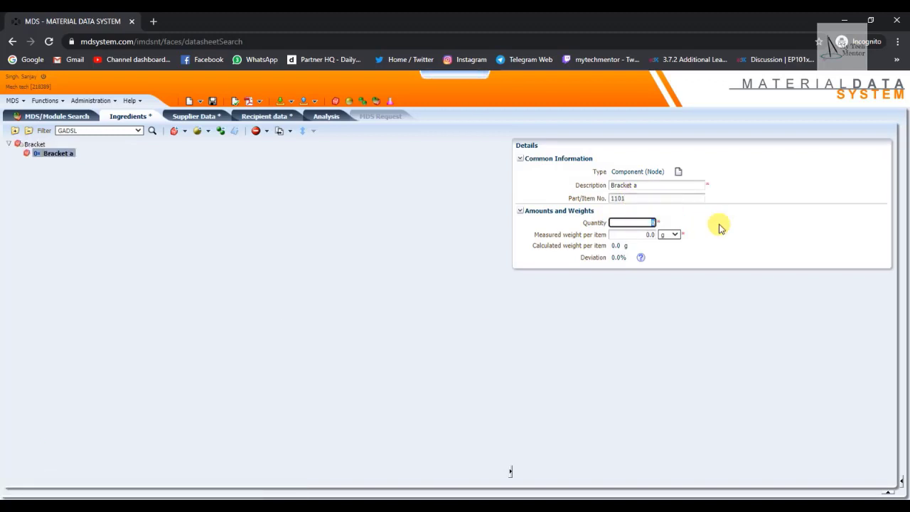
{"action": "type", "text": "1"}
{"action": "left_click", "coordinate": [631, 235]}
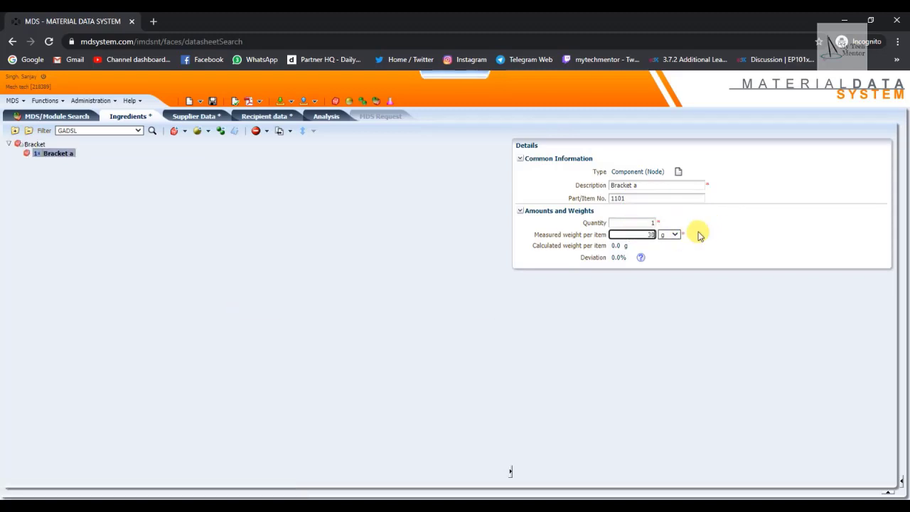
{"action": "left_click", "coordinate": [297, 239]}
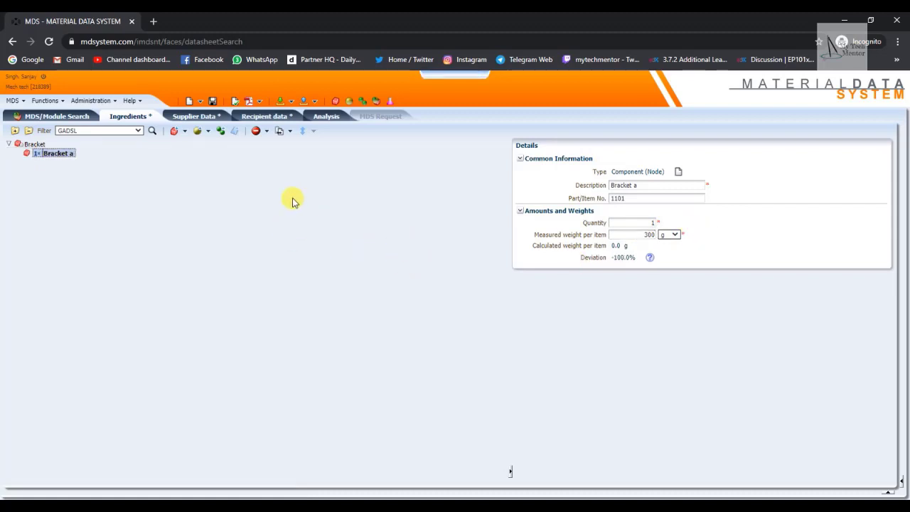
{"action": "right_click", "coordinate": [50, 157]}
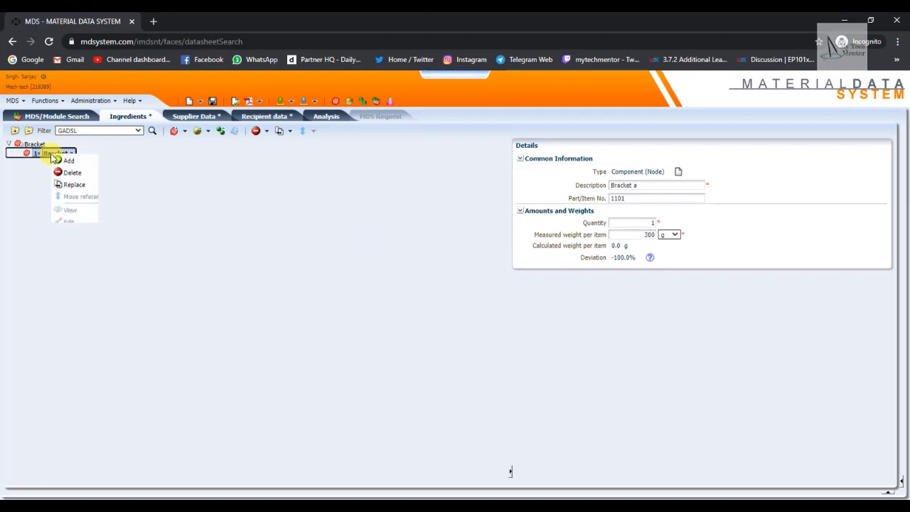
{"action": "mouse_move", "coordinate": [138, 164]}
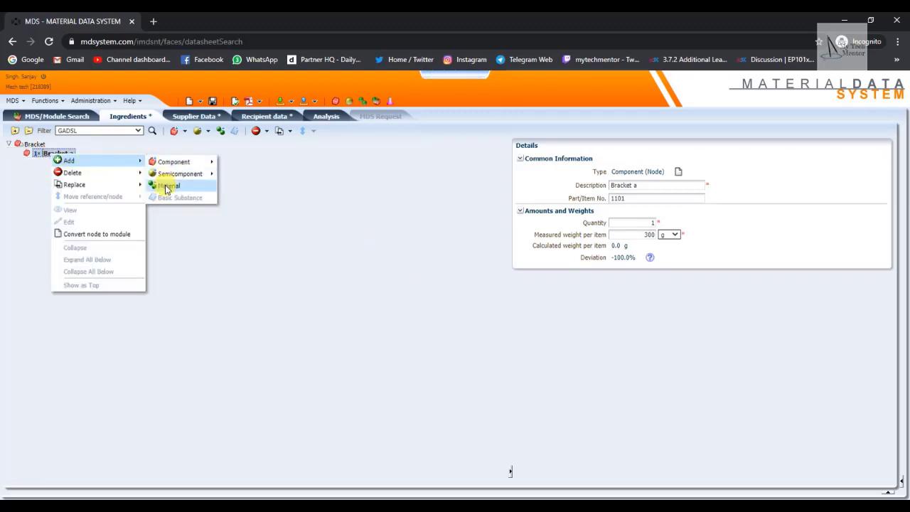
{"action": "left_click", "coordinate": [32, 146]}
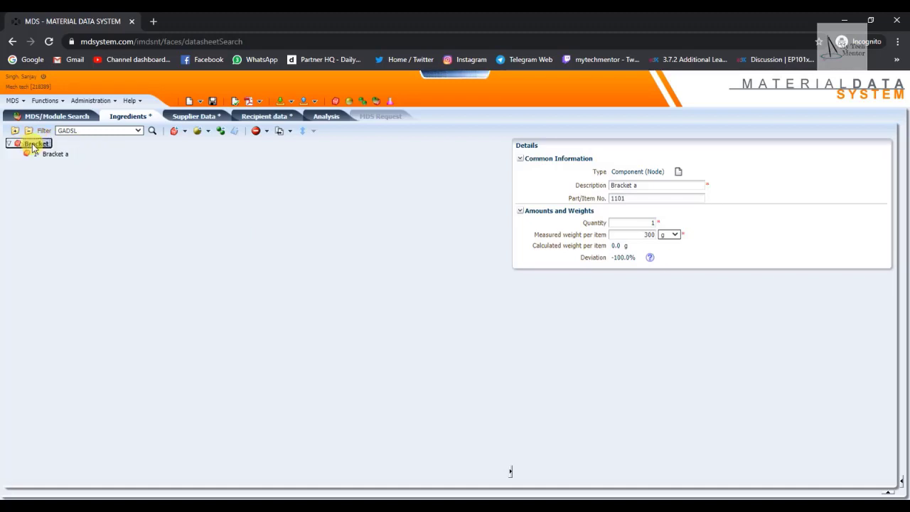
{"action": "right_click", "coordinate": [32, 146]}
{"action": "mouse_move", "coordinate": [100, 155]}
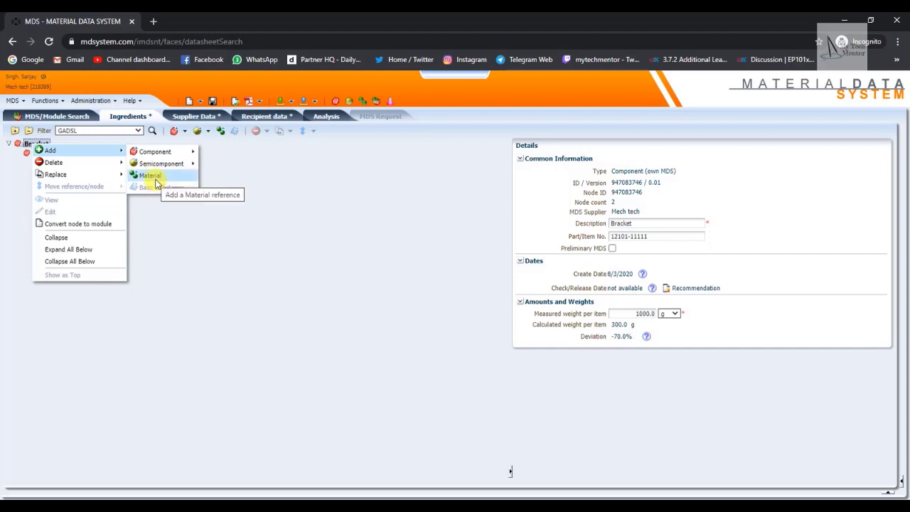
{"action": "left_click", "coordinate": [157, 201]}
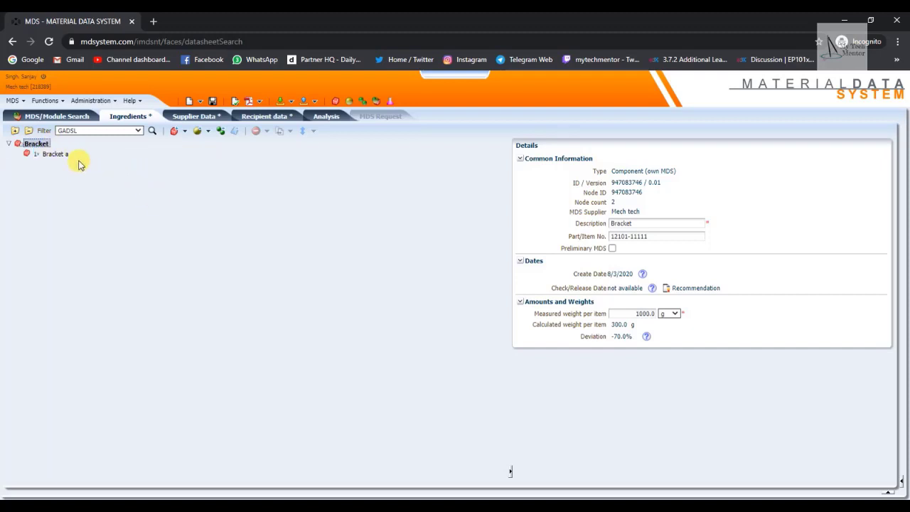
Add a material reference under Bracket a by searching for the name cr and applying the CR 1 datasheet
{"action": "right_click", "coordinate": [49, 157]}
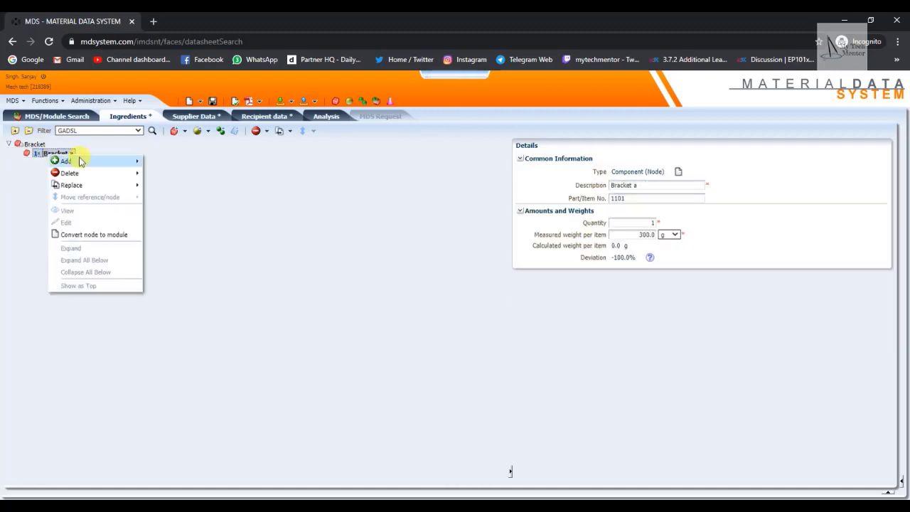
{"action": "left_click", "coordinate": [164, 187]}
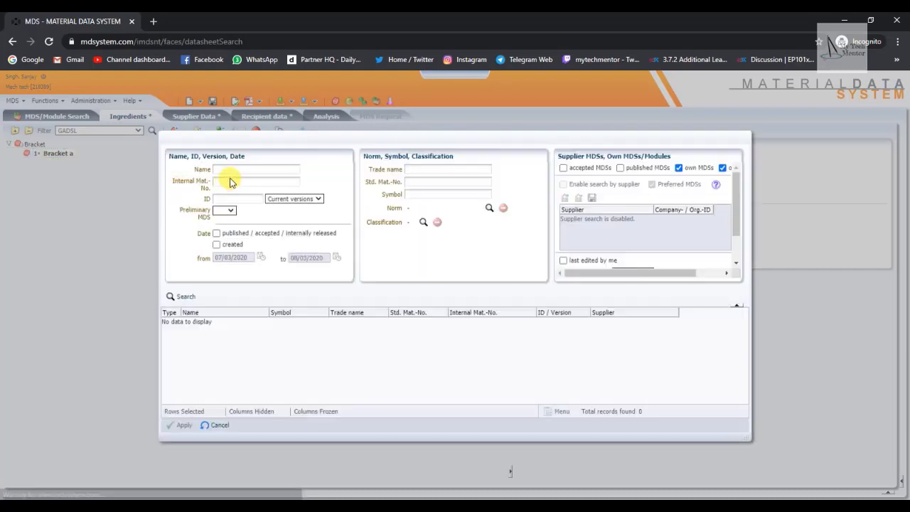
{"action": "left_click", "coordinate": [233, 169]}
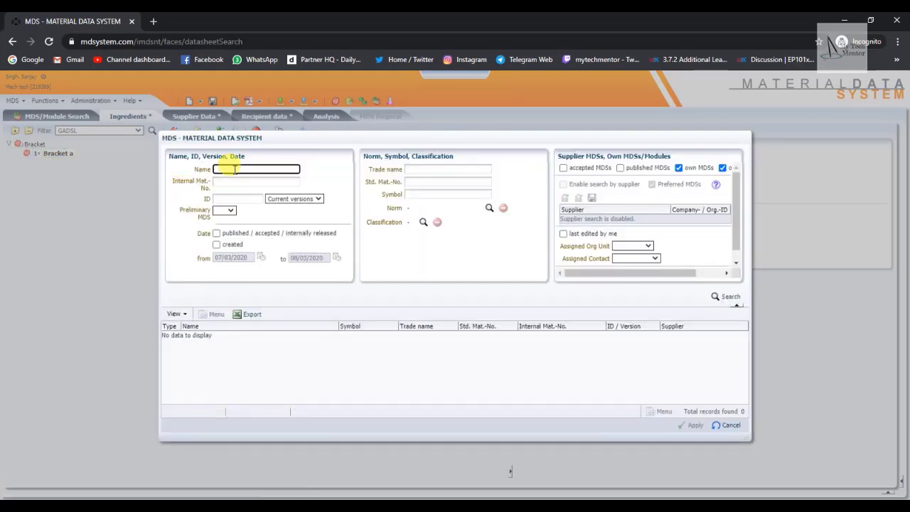
{"action": "type", "text": "cr"}
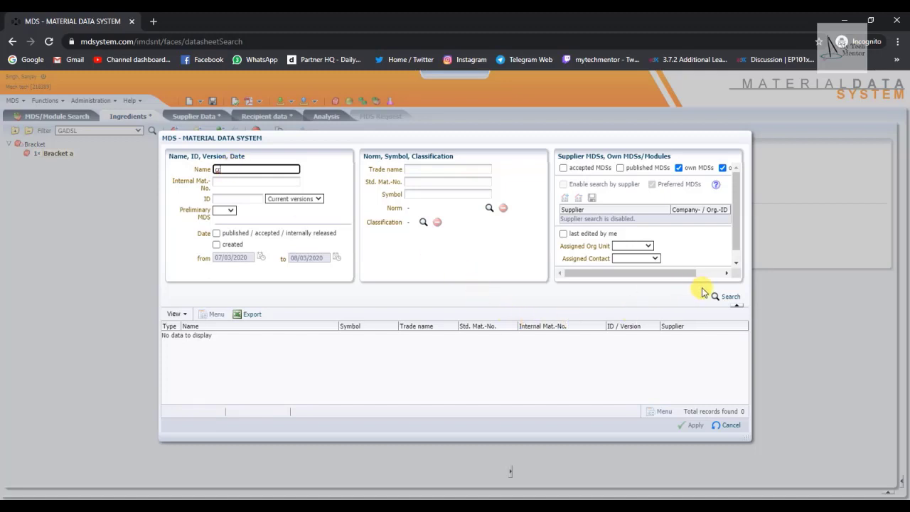
{"action": "left_click", "coordinate": [726, 297]}
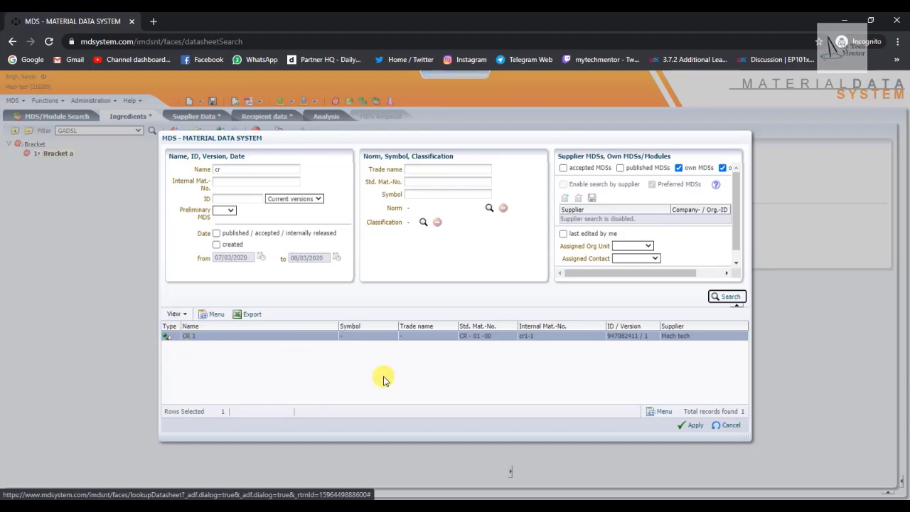
{"action": "left_click", "coordinate": [693, 425]}
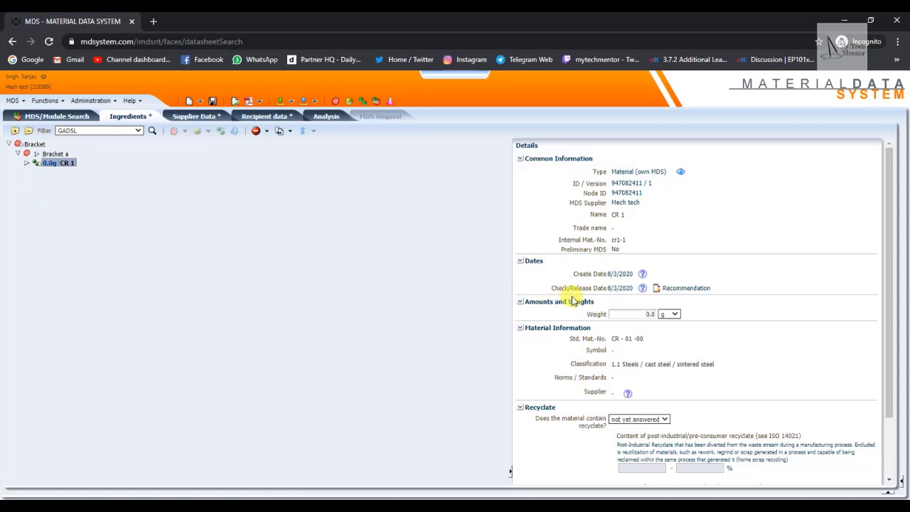
Set the CR 1 material's weight under Bracket a to 300 g and answer its recyclate question with No
{"action": "left_click", "coordinate": [646, 314]}
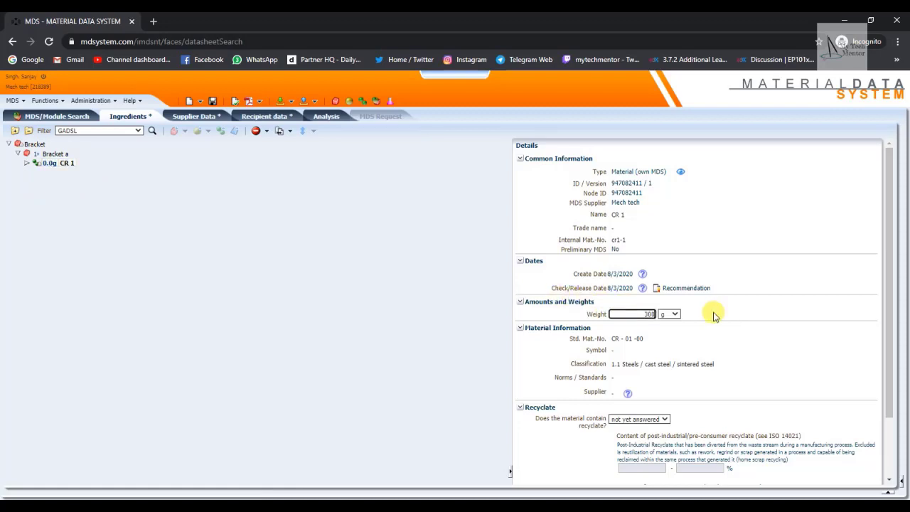
{"action": "scroll", "coordinate": [714, 314], "scroll_direction": "down", "scroll_amount": 2}
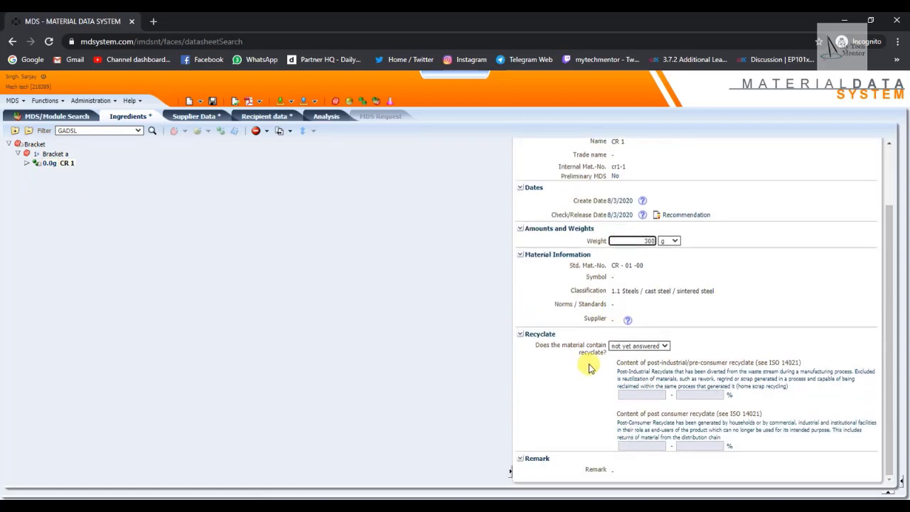
{"action": "left_click", "coordinate": [662, 346]}
{"action": "left_click", "coordinate": [625, 371]}
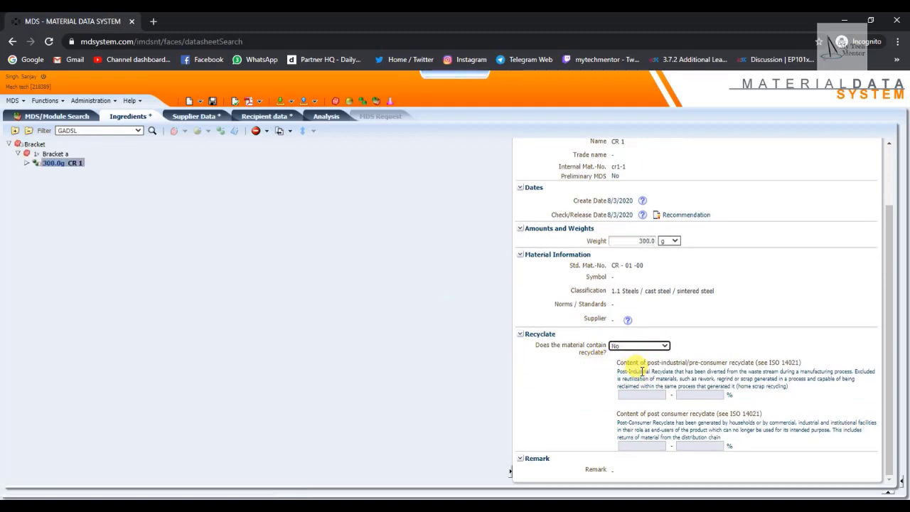
{"action": "scroll", "coordinate": [601, 374], "scroll_direction": "up", "scroll_amount": 2}
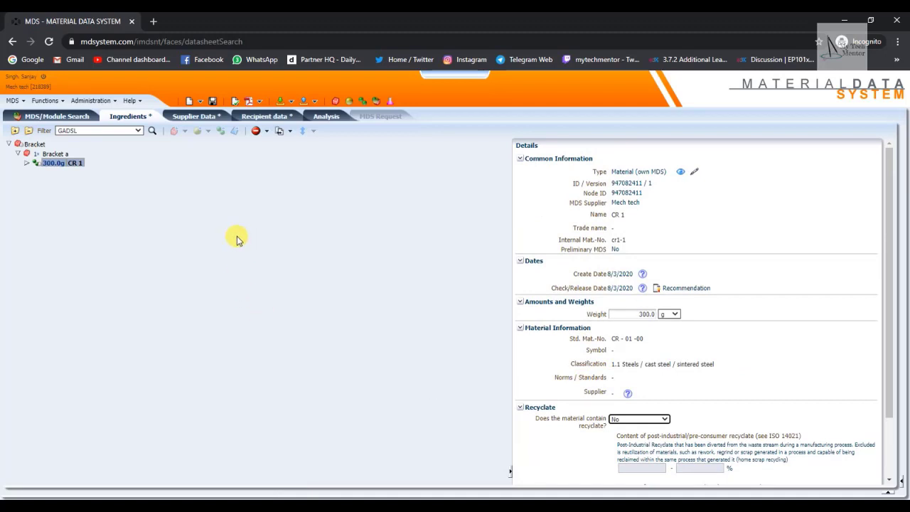
Add a second component node under the top-level Bracket component and give it the description bracket b
{"action": "left_click", "coordinate": [32, 146]}
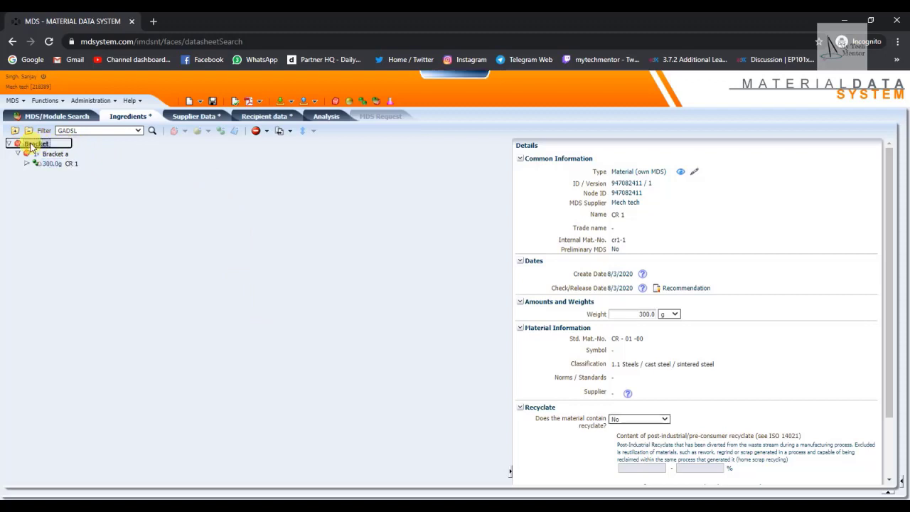
{"action": "right_click", "coordinate": [30, 146]}
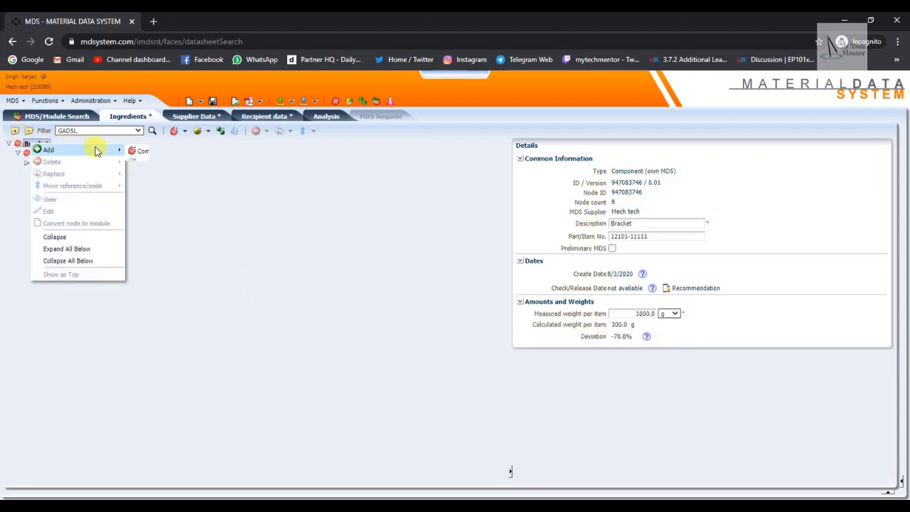
{"action": "mouse_move", "coordinate": [108, 151]}
{"action": "mouse_move", "coordinate": [171, 152]}
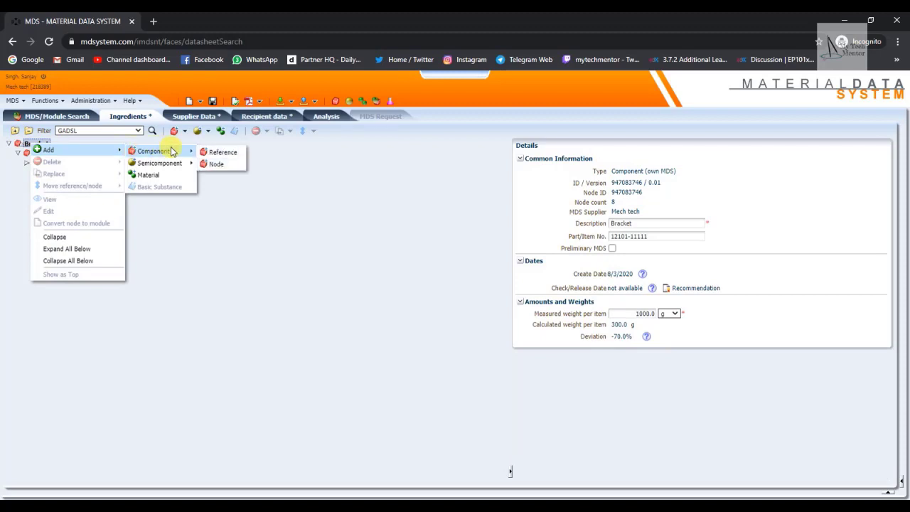
{"action": "left_click", "coordinate": [219, 163]}
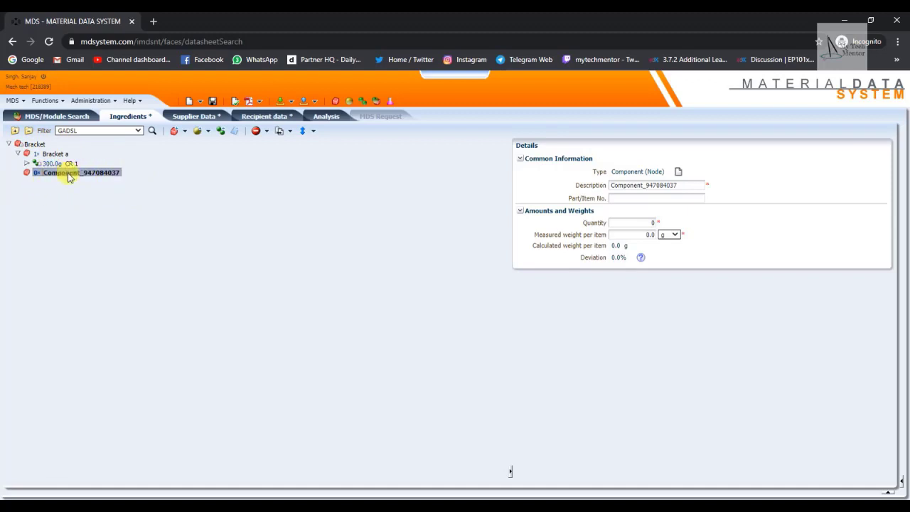
{"action": "double_click", "coordinate": [692, 185]}
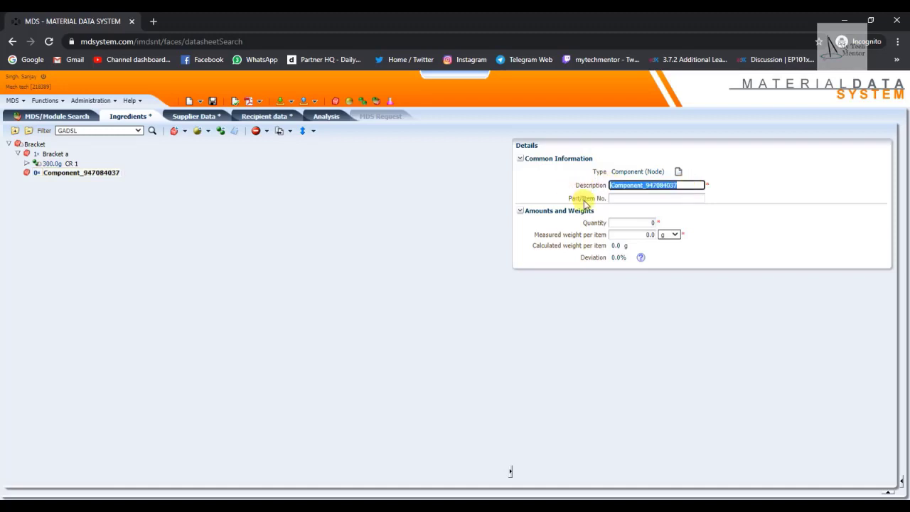
{"action": "type", "text": "bracket b"}
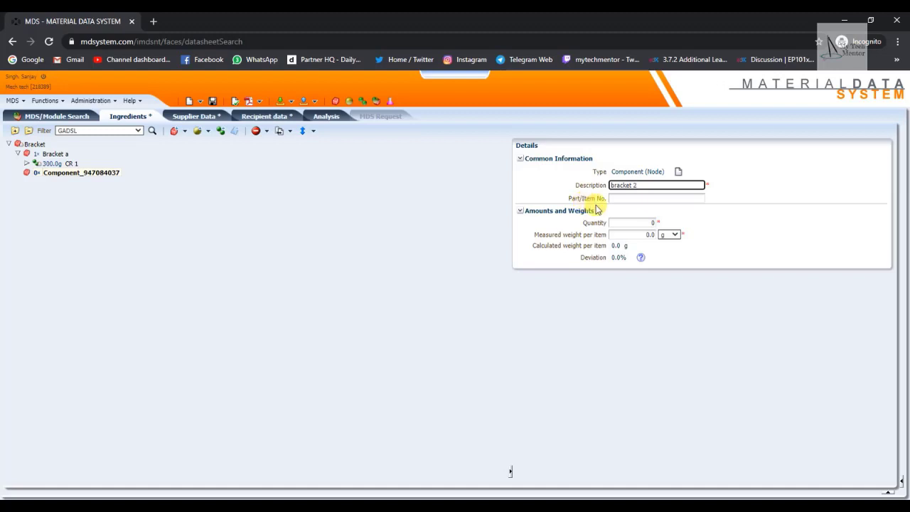
Set the bracket b node's quantity to 1 and its measured weight per item to 700 g
{"action": "left_click", "coordinate": [640, 223]}
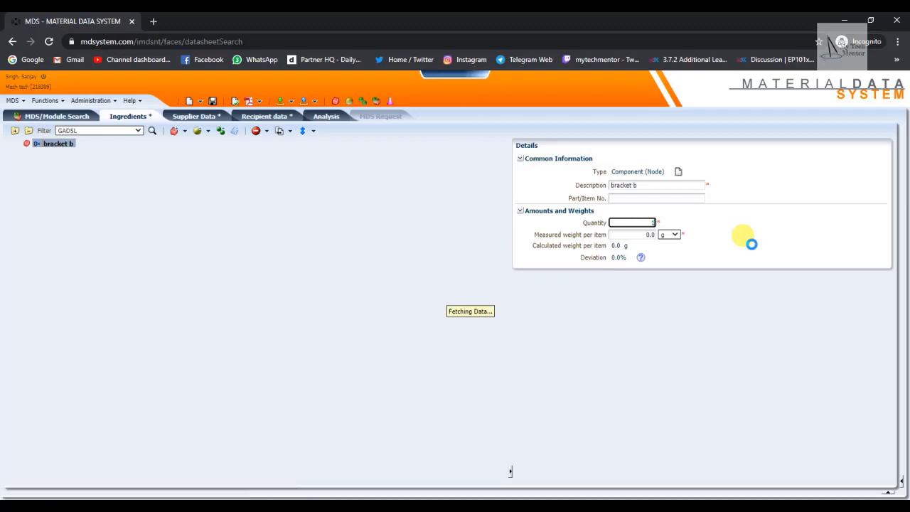
{"action": "type", "text": "1"}
{"action": "left_click", "coordinate": [636, 235]}
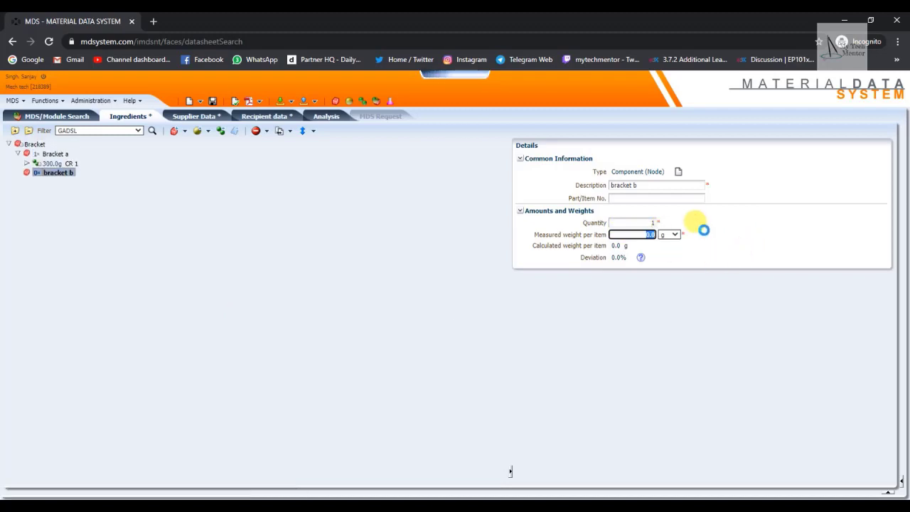
{"action": "type", "text": "70"}
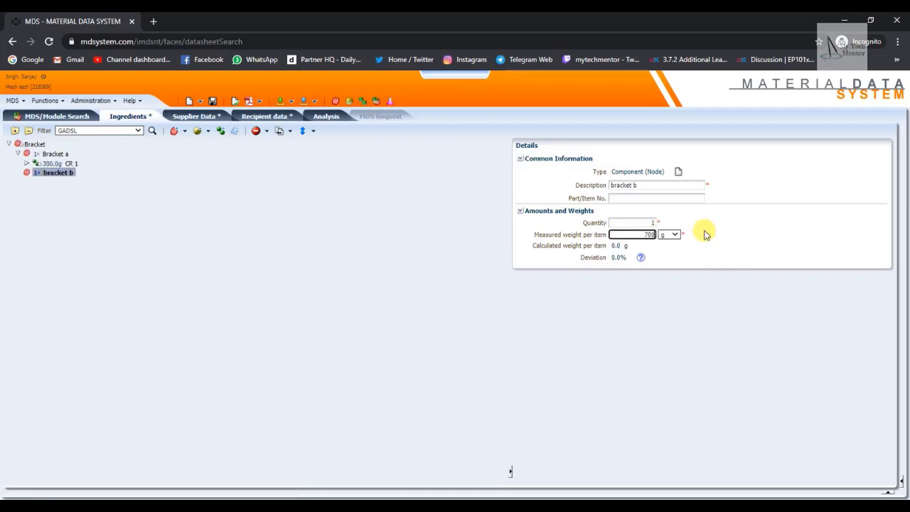
{"action": "left_click", "coordinate": [326, 233]}
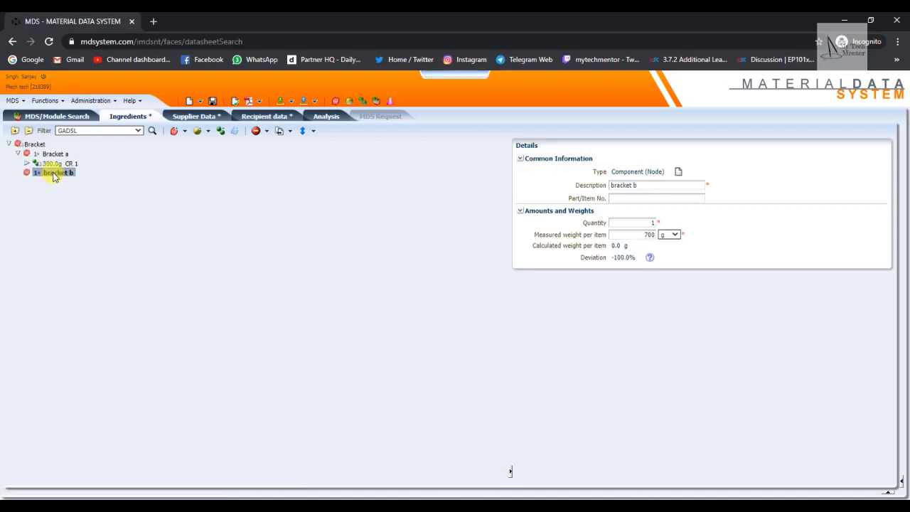
Add a material under bracket b by searching for the name cr and applying the CR 1 datasheet
{"action": "right_click", "coordinate": [49, 177]}
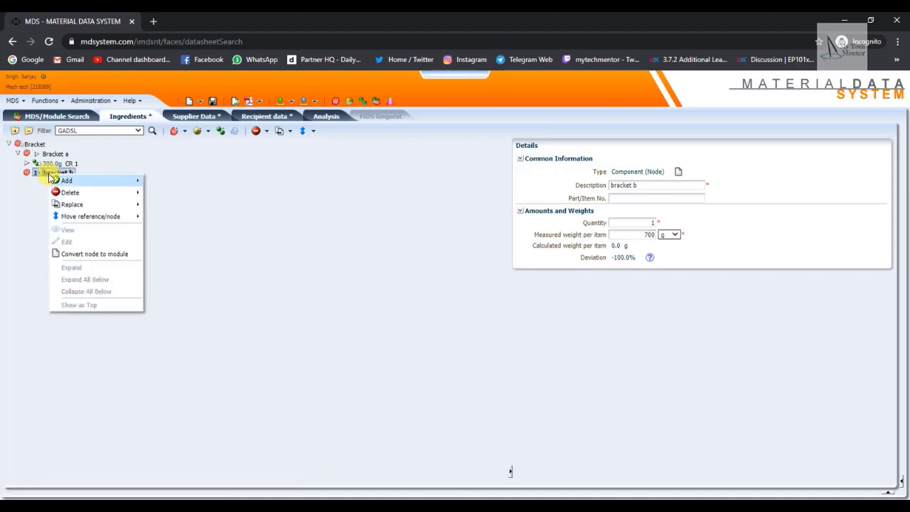
{"action": "mouse_move", "coordinate": [118, 185]}
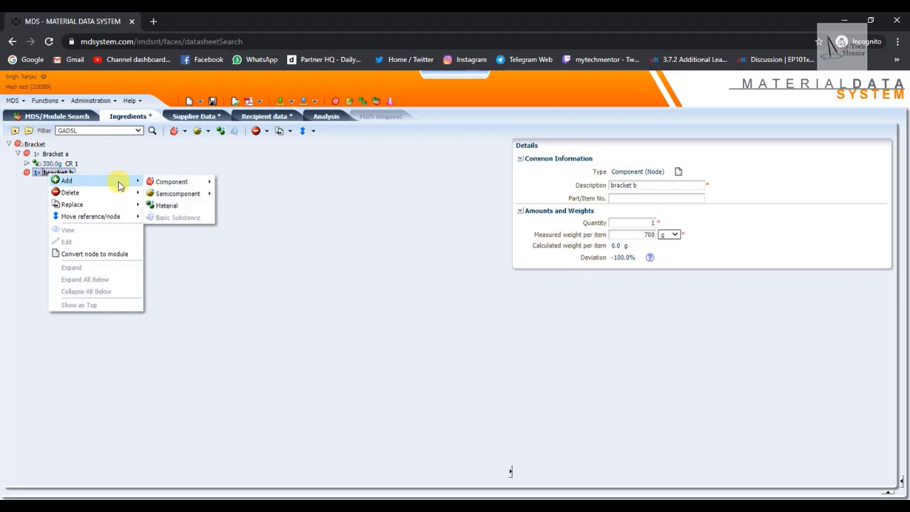
{"action": "left_click", "coordinate": [175, 204]}
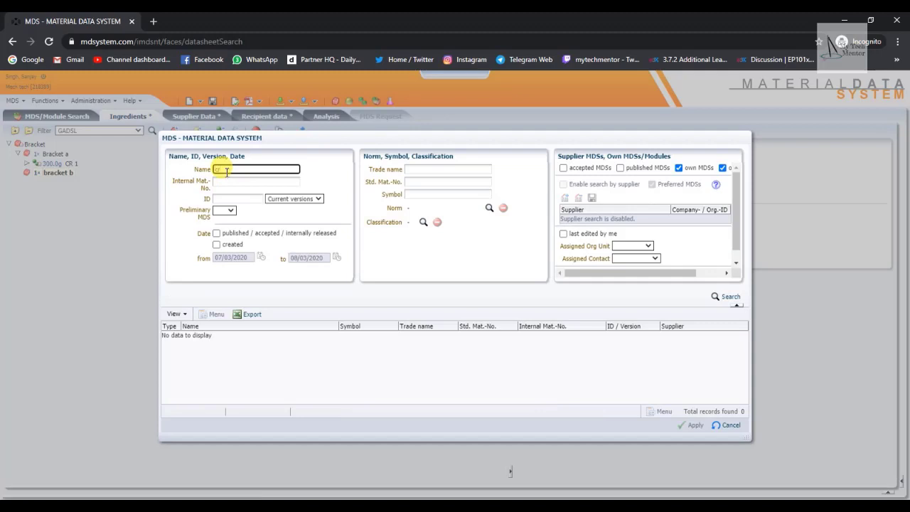
{"action": "left_click", "coordinate": [725, 296]}
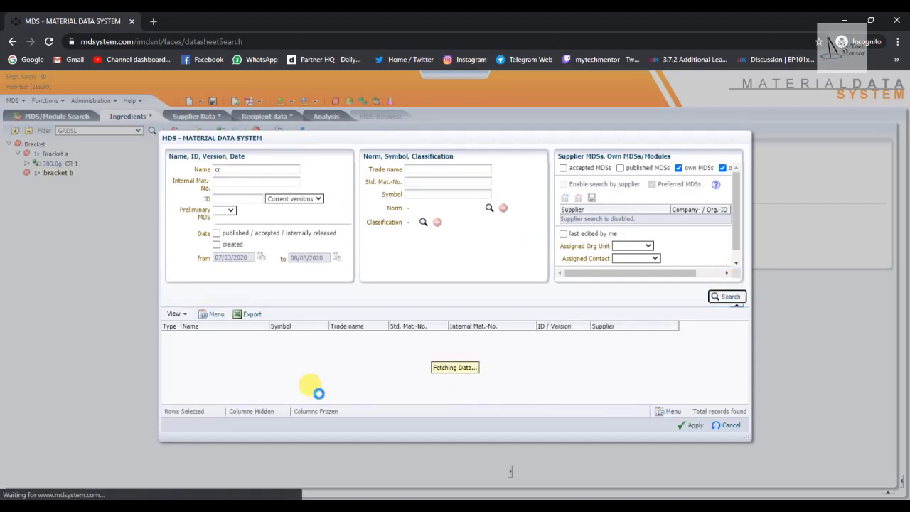
{"action": "left_click", "coordinate": [192, 335]}
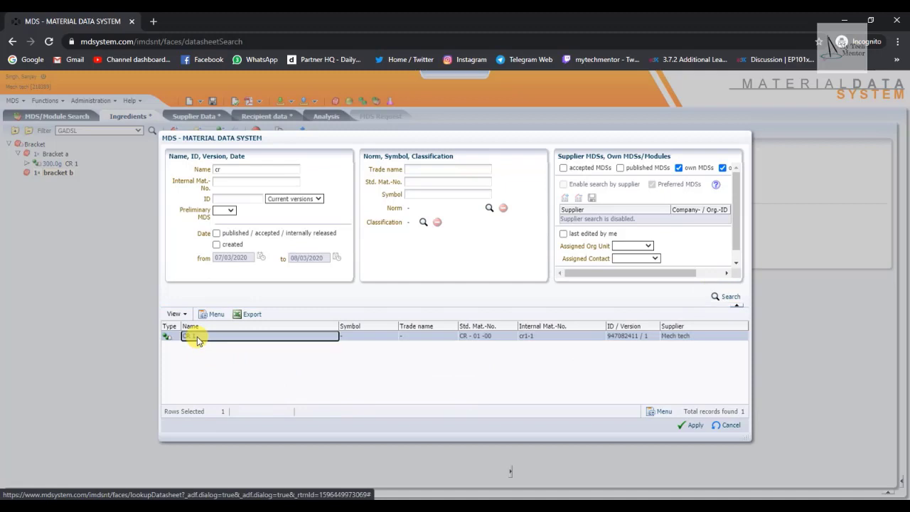
{"action": "left_click", "coordinate": [693, 426]}
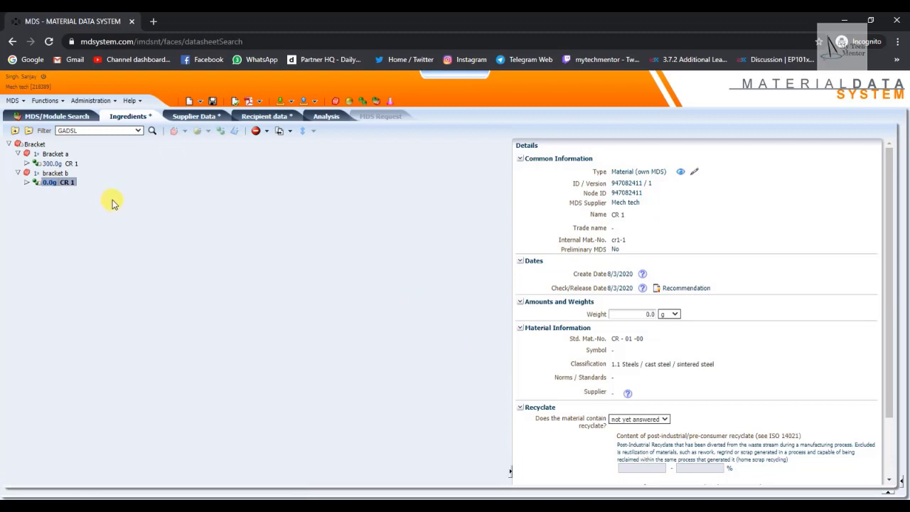
Set the weight of the CR 1 material under bracket b to 700 g and answer its recyclate question with No
{"action": "left_click", "coordinate": [644, 313]}
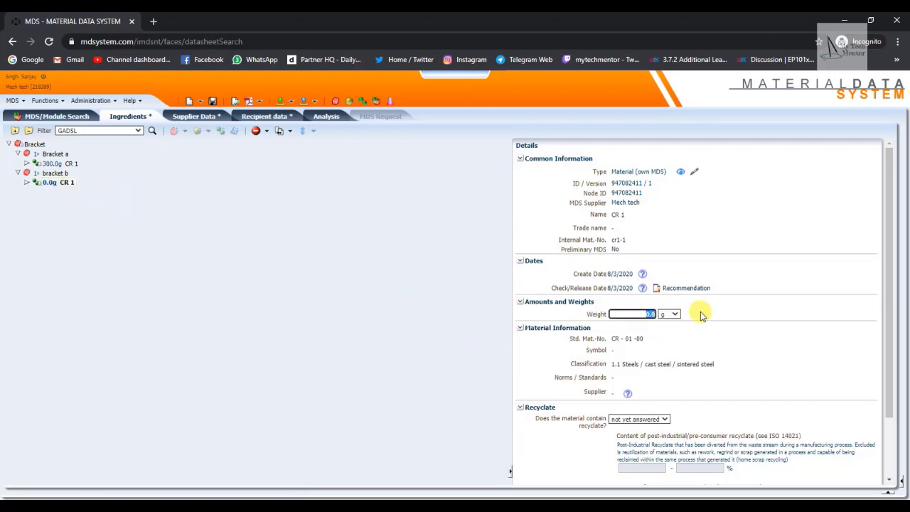
{"action": "type", "text": "700"}
{"action": "scroll", "coordinate": [700, 315], "scroll_direction": "down", "scroll_amount": 2}
{"action": "left_click", "coordinate": [658, 359]}
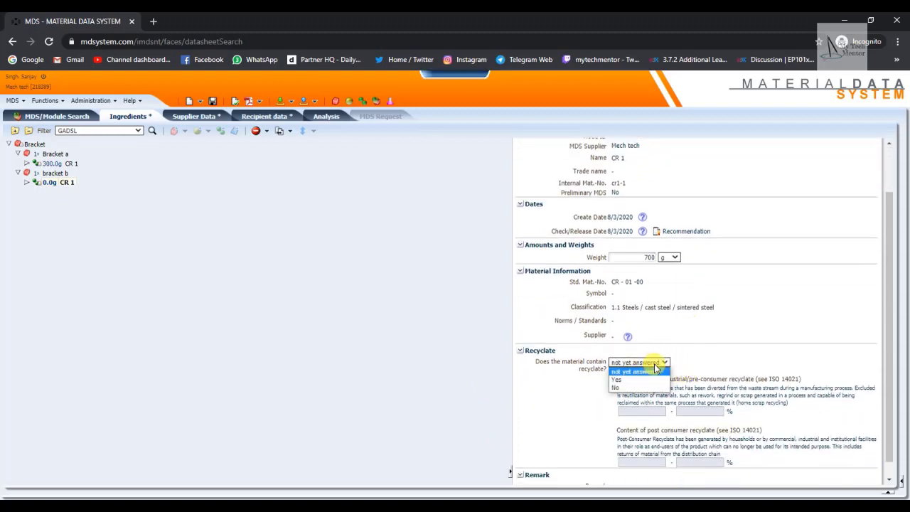
{"action": "left_click", "coordinate": [636, 388]}
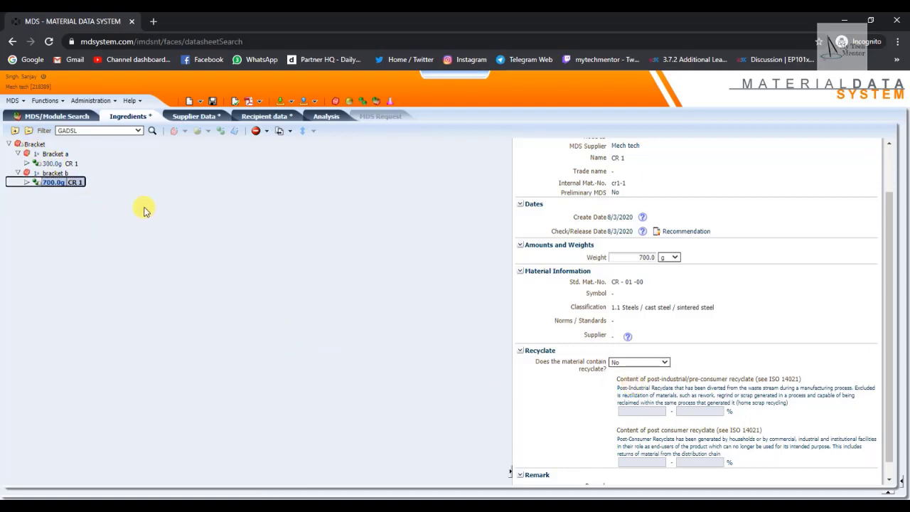
{"action": "left_click", "coordinate": [241, 251]}
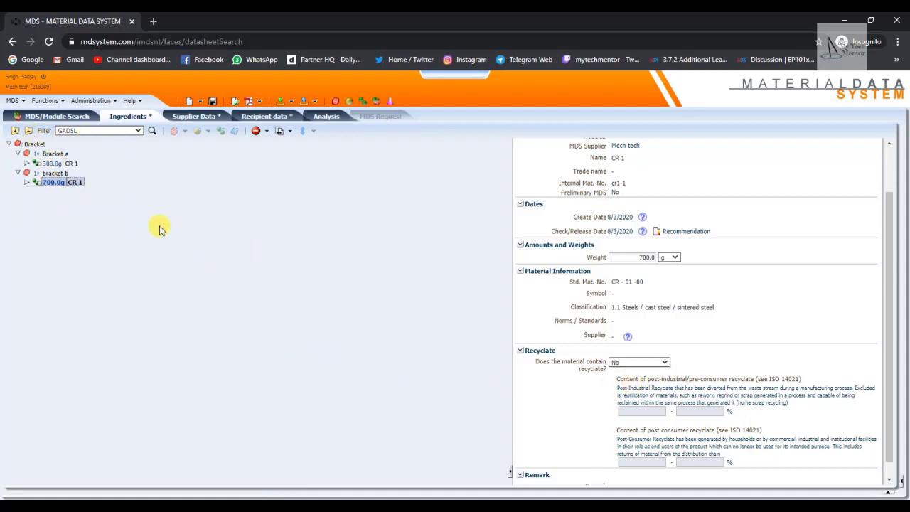
Review the measured and calculated weights of the top-level Bracket, the Bracket a node and its CR 1 material
{"action": "left_click", "coordinate": [32, 145]}
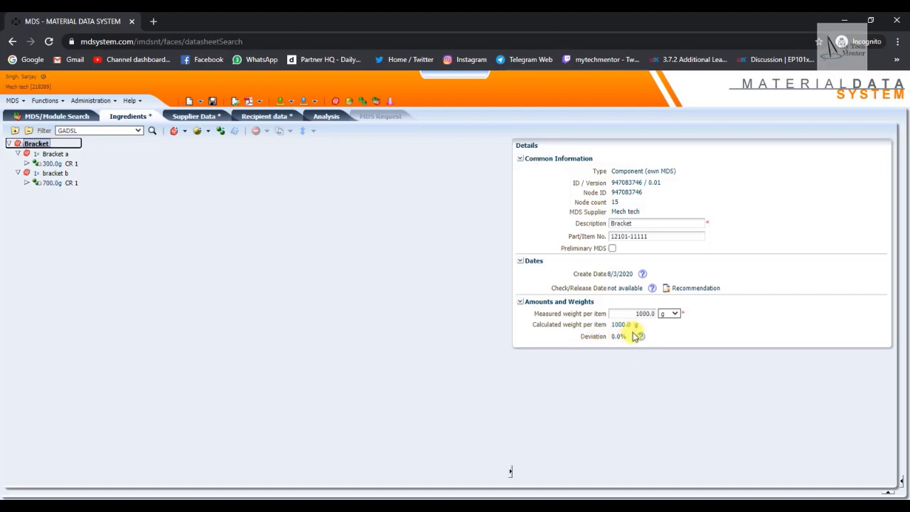
{"action": "left_click", "coordinate": [55, 153]}
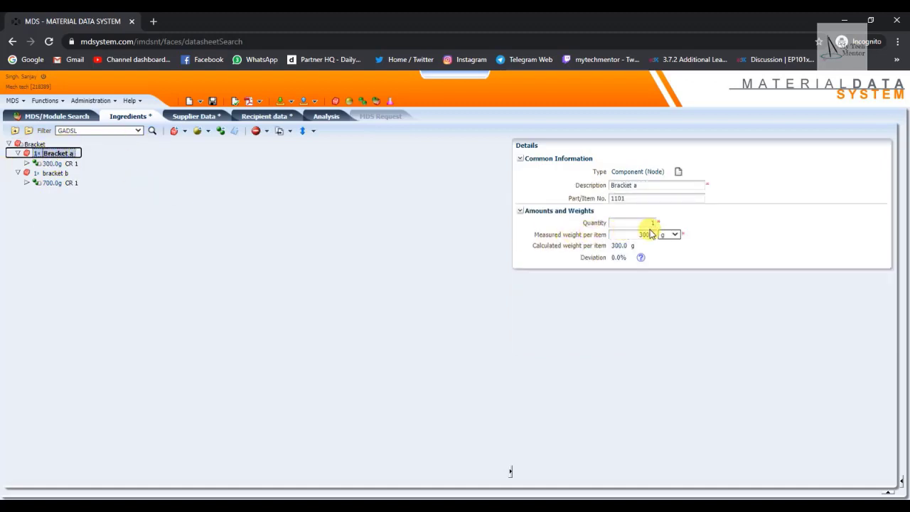
{"action": "left_click", "coordinate": [61, 164]}
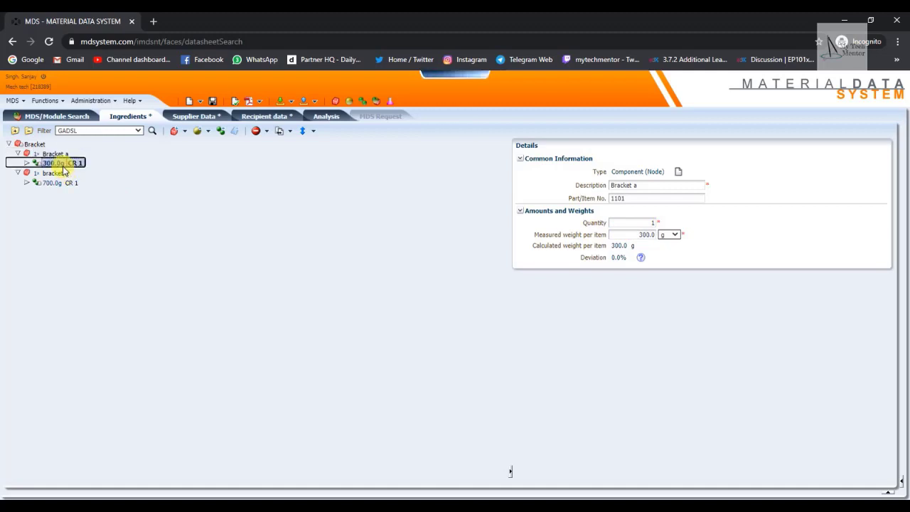
{"action": "left_click", "coordinate": [58, 154]}
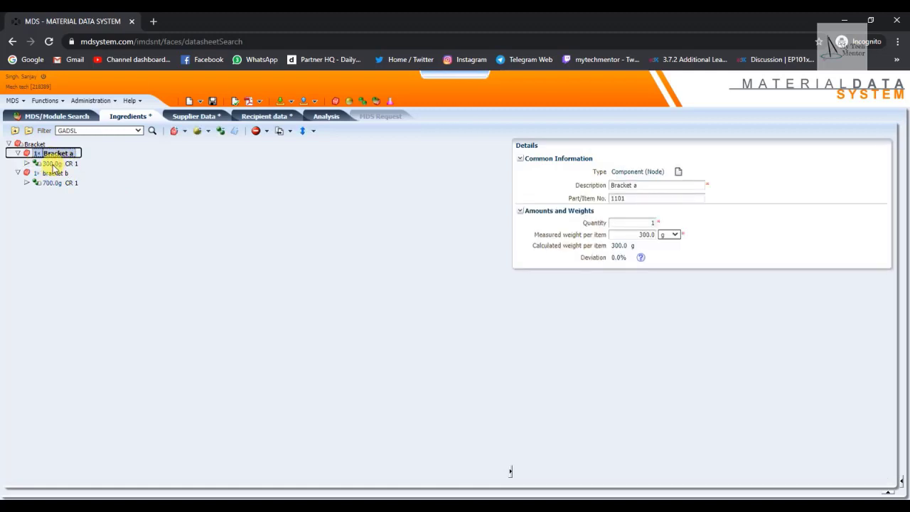
{"action": "left_click", "coordinate": [55, 164]}
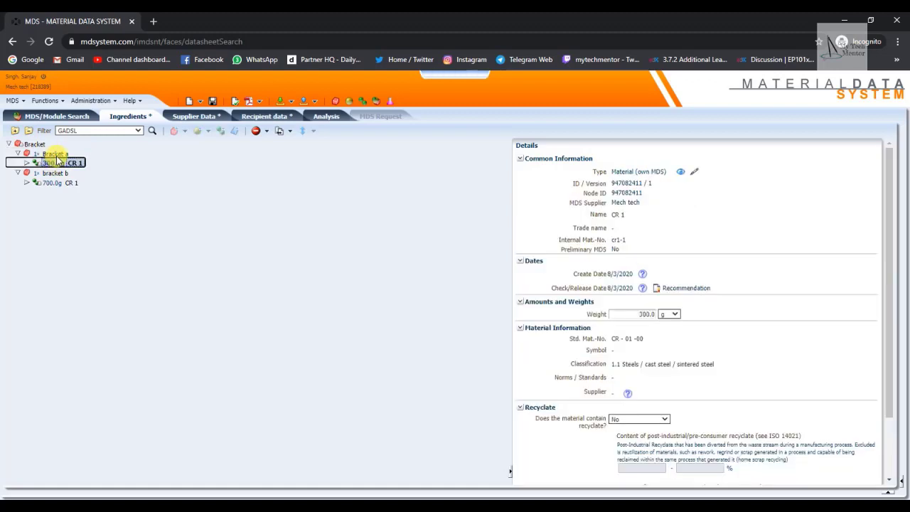
{"action": "left_click", "coordinate": [58, 153]}
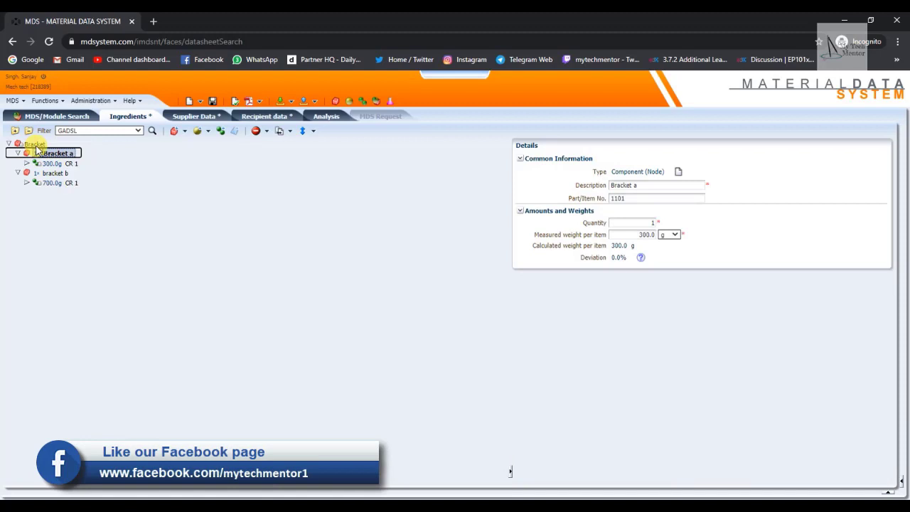
{"action": "left_click", "coordinate": [33, 145]}
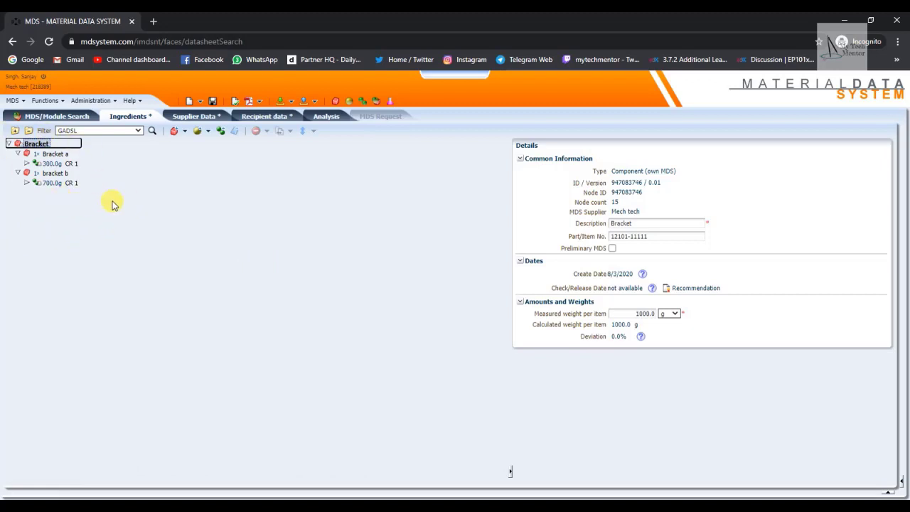
Choose the supplier's contact person in the Bracket datasheet's supplier data
{"action": "left_click", "coordinate": [196, 118]}
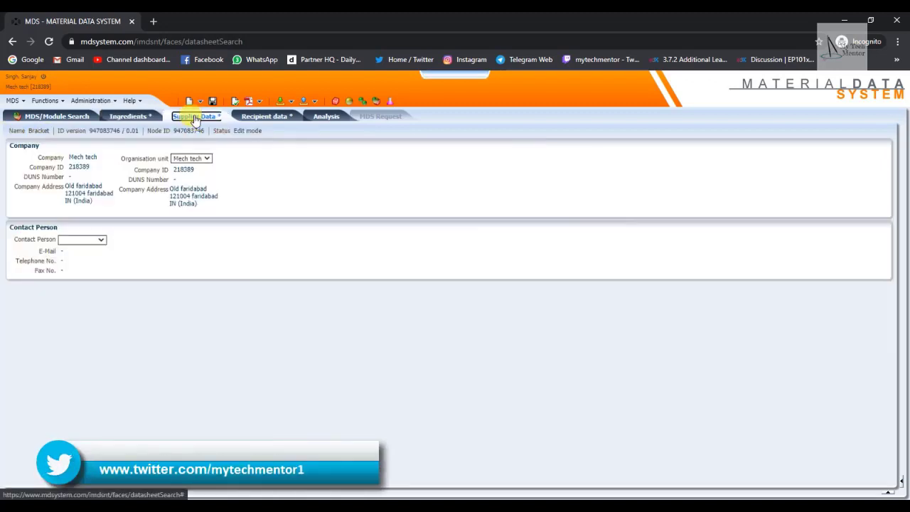
{"action": "left_click", "coordinate": [93, 239]}
{"action": "left_click", "coordinate": [84, 258]}
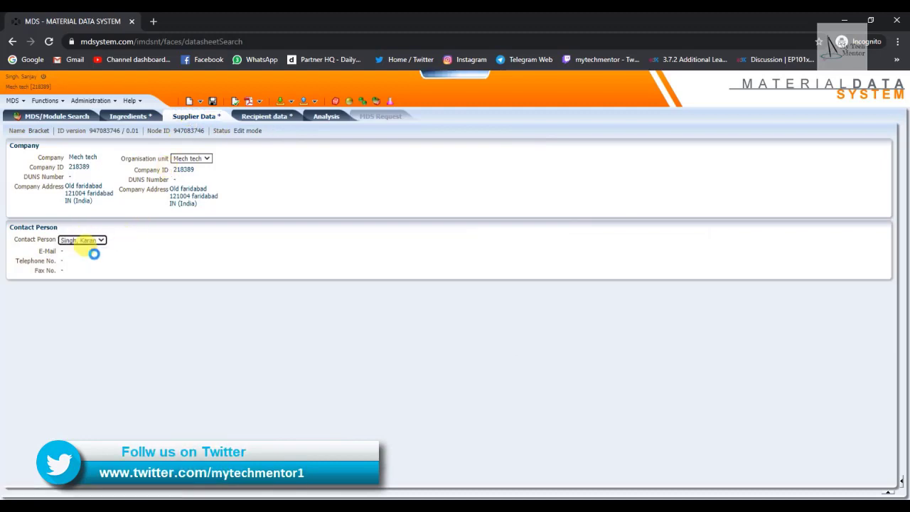
Release the Bracket datasheet for internal use from its recipient data and confirm the release
{"action": "left_click", "coordinate": [269, 119]}
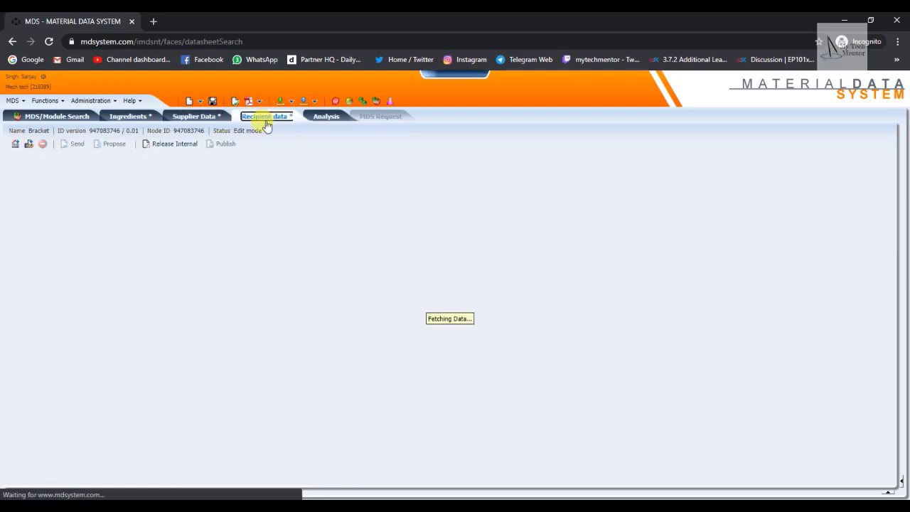
{"action": "left_click", "coordinate": [175, 151]}
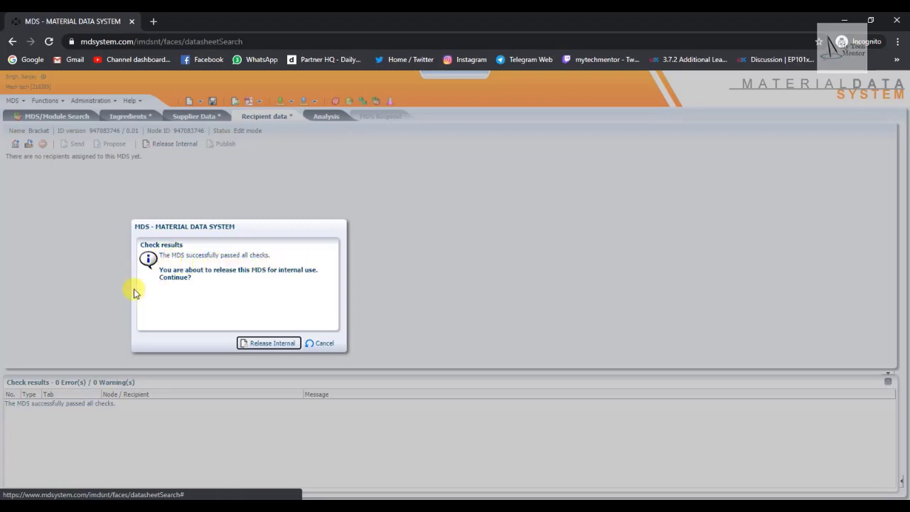
{"action": "left_click", "coordinate": [267, 343]}
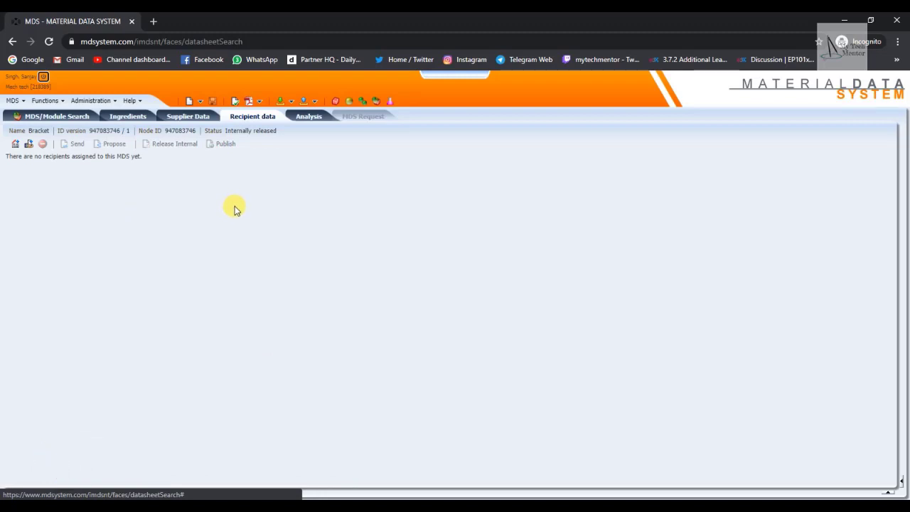
Add AGRO ENGG. WORKS as a recipient of the Bracket datasheet, finding the company by its company ID
{"action": "left_click", "coordinate": [14, 144]}
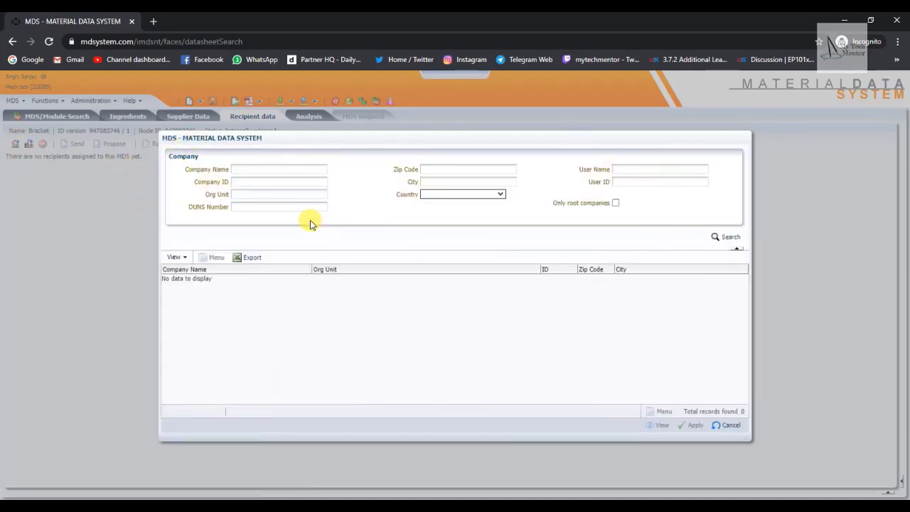
{"action": "left_click", "coordinate": [258, 183]}
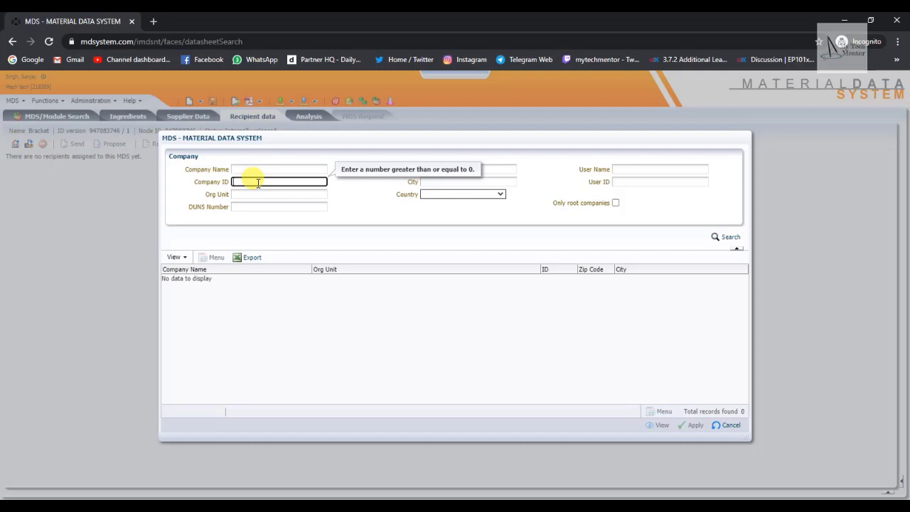
{"action": "key", "text": "ctrl+v"}
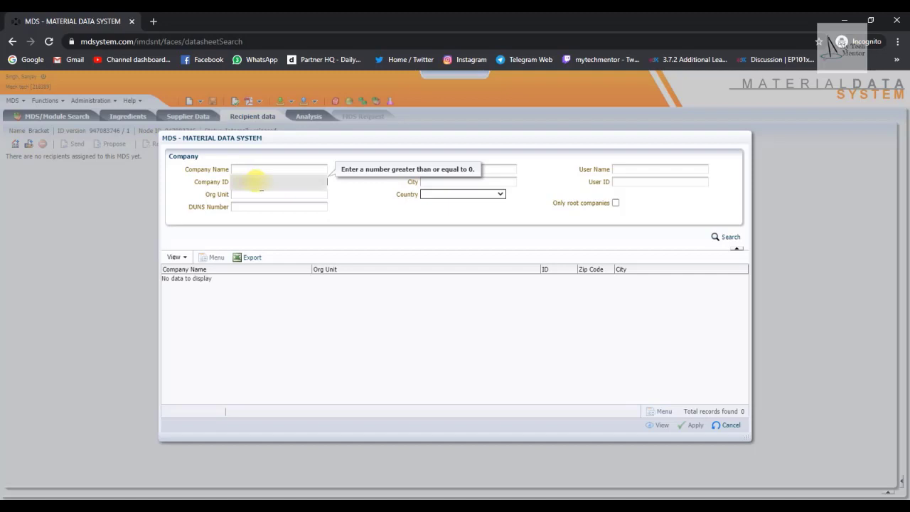
{"action": "left_click", "coordinate": [725, 239]}
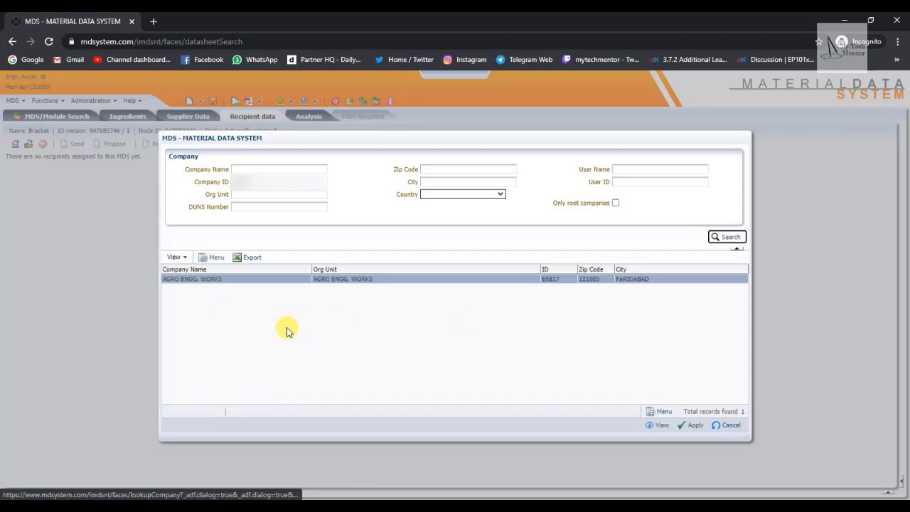
{"action": "left_click", "coordinate": [208, 281]}
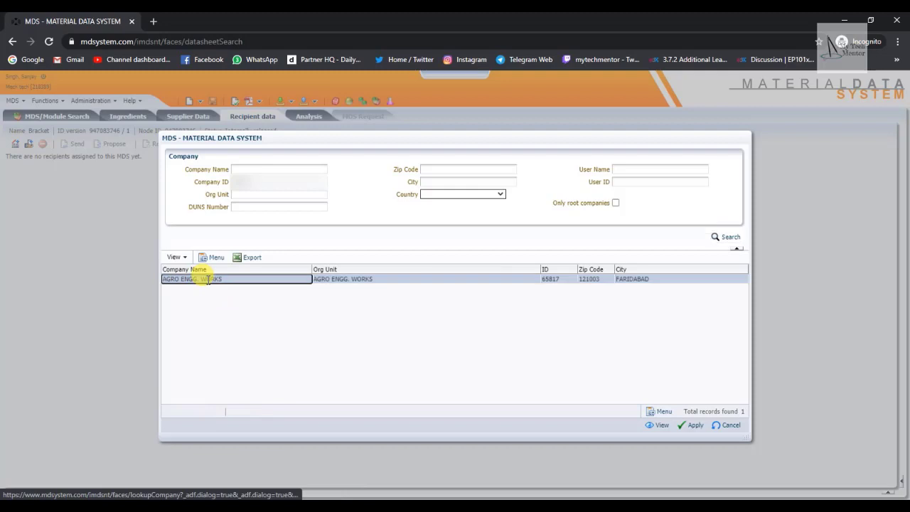
{"action": "left_click", "coordinate": [681, 426]}
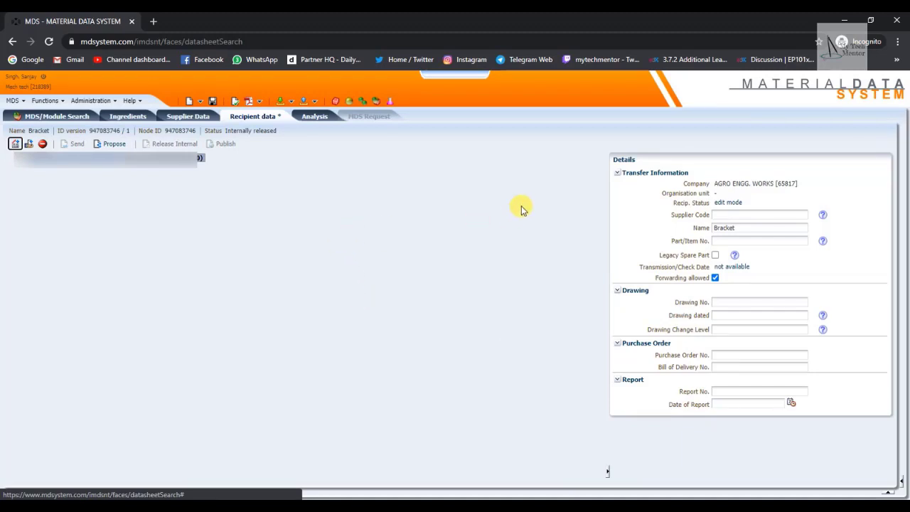
{"action": "left_click", "coordinate": [719, 215]}
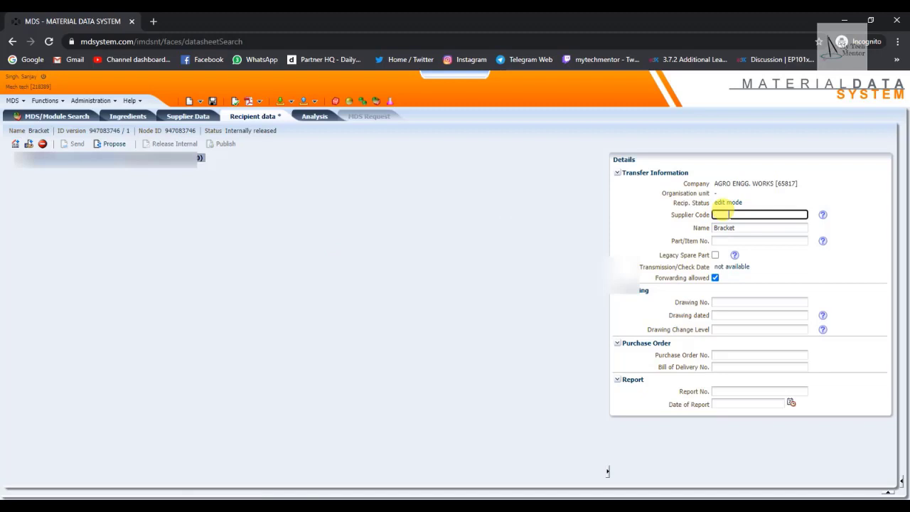
{"action": "type", "text": "AG001"}
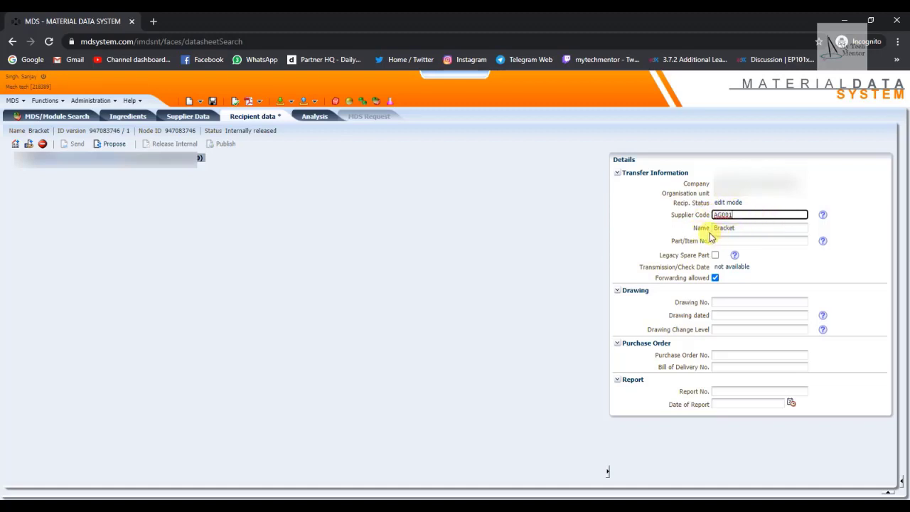
{"action": "left_click", "coordinate": [730, 240]}
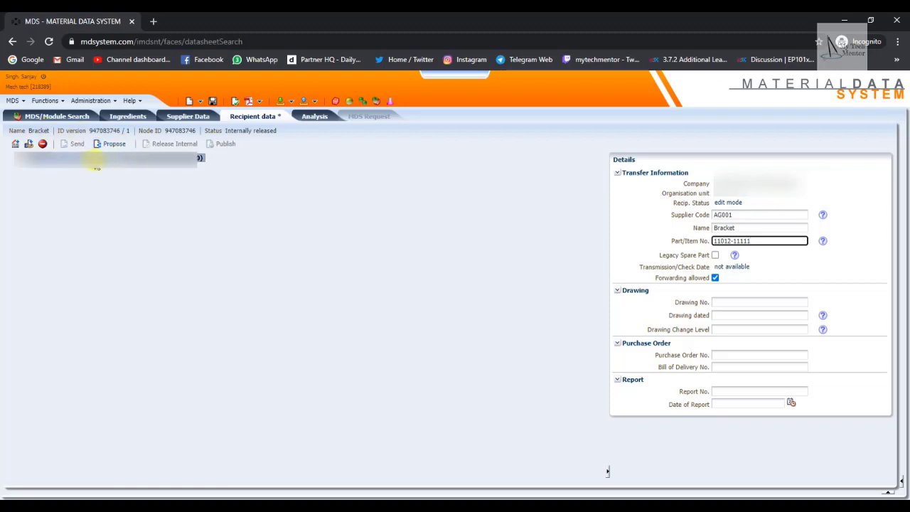
{"action": "left_click", "coordinate": [111, 144]}
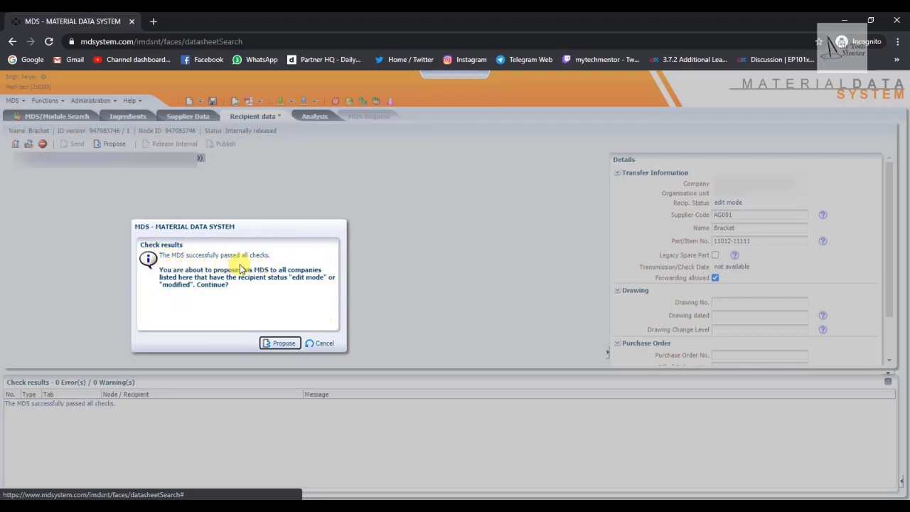
{"action": "left_click", "coordinate": [282, 344]}
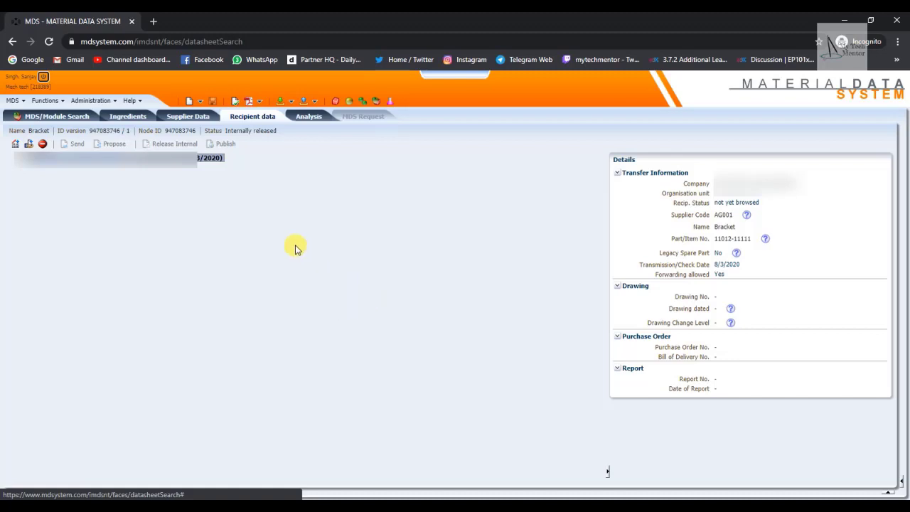
Search all sent MDSs without additional criteria to check the status of the proposed Bracket datasheet
{"action": "left_click", "coordinate": [305, 104]}
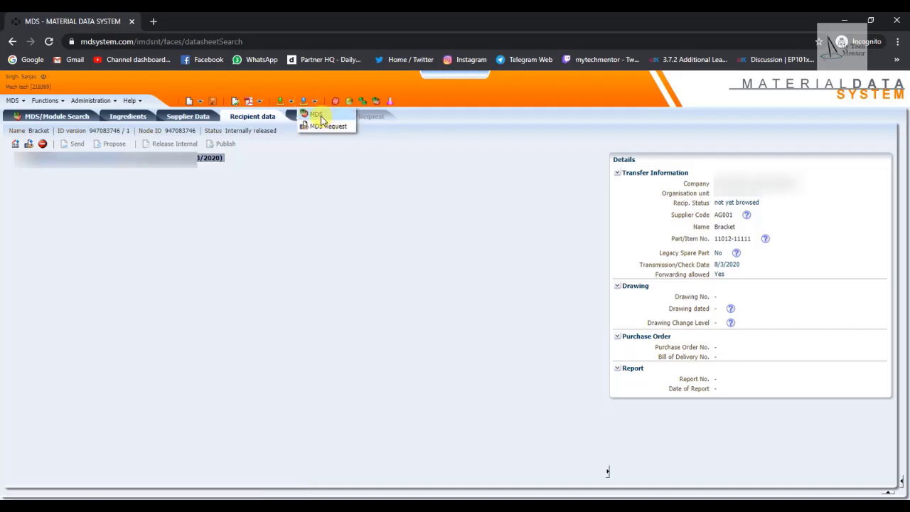
{"action": "left_click", "coordinate": [320, 117]}
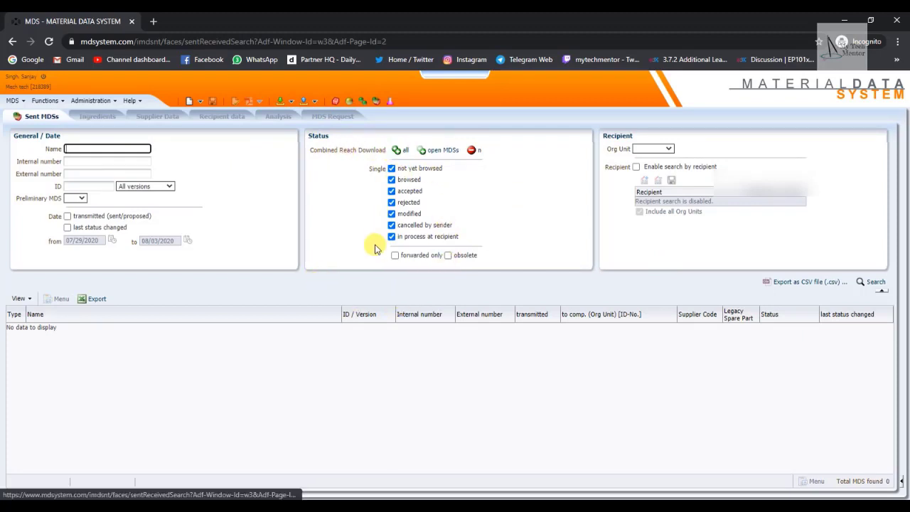
{"action": "left_click", "coordinate": [876, 283]}
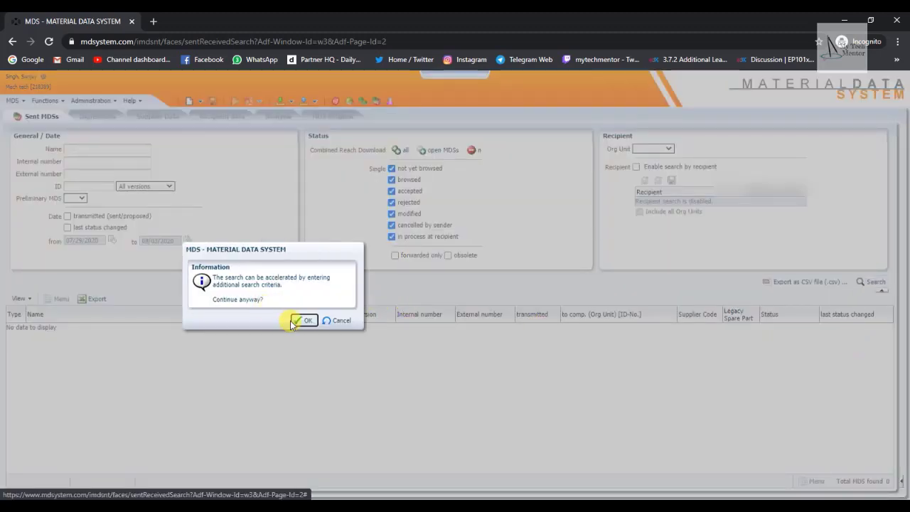
{"action": "left_click", "coordinate": [294, 321]}
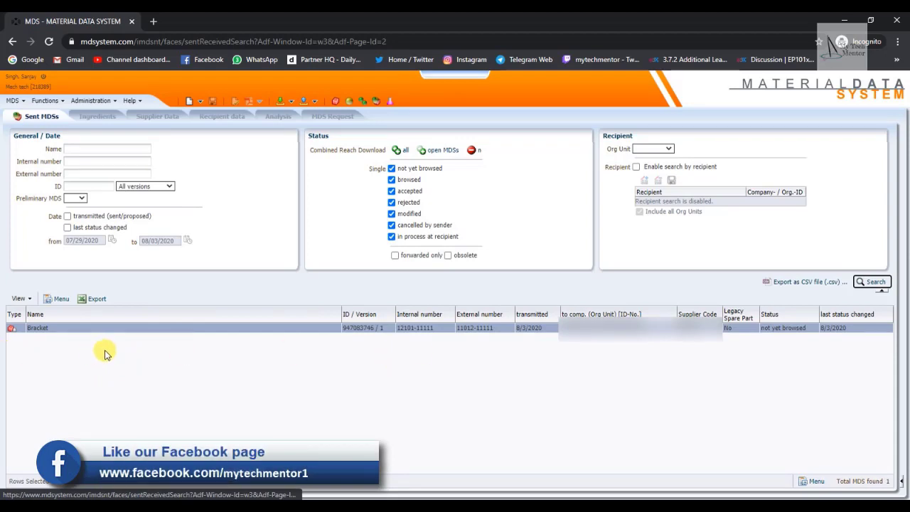
{"action": "left_click", "coordinate": [104, 147]}
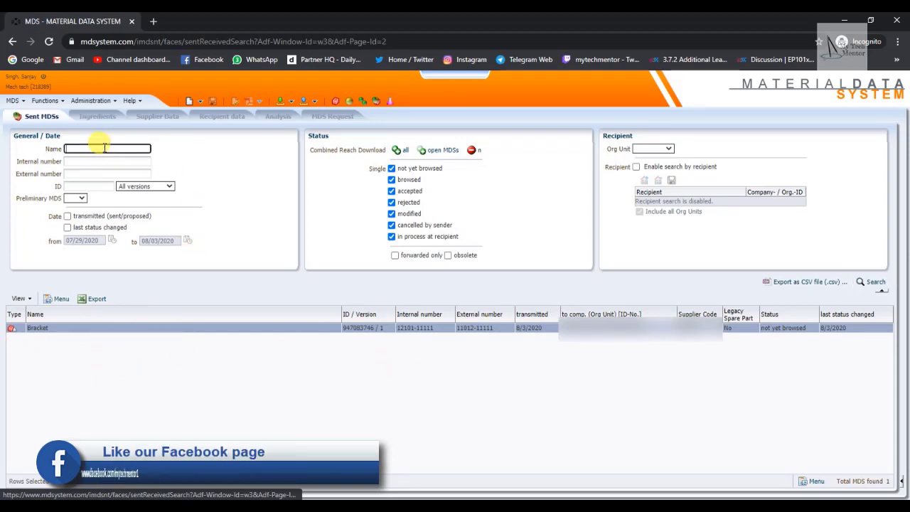